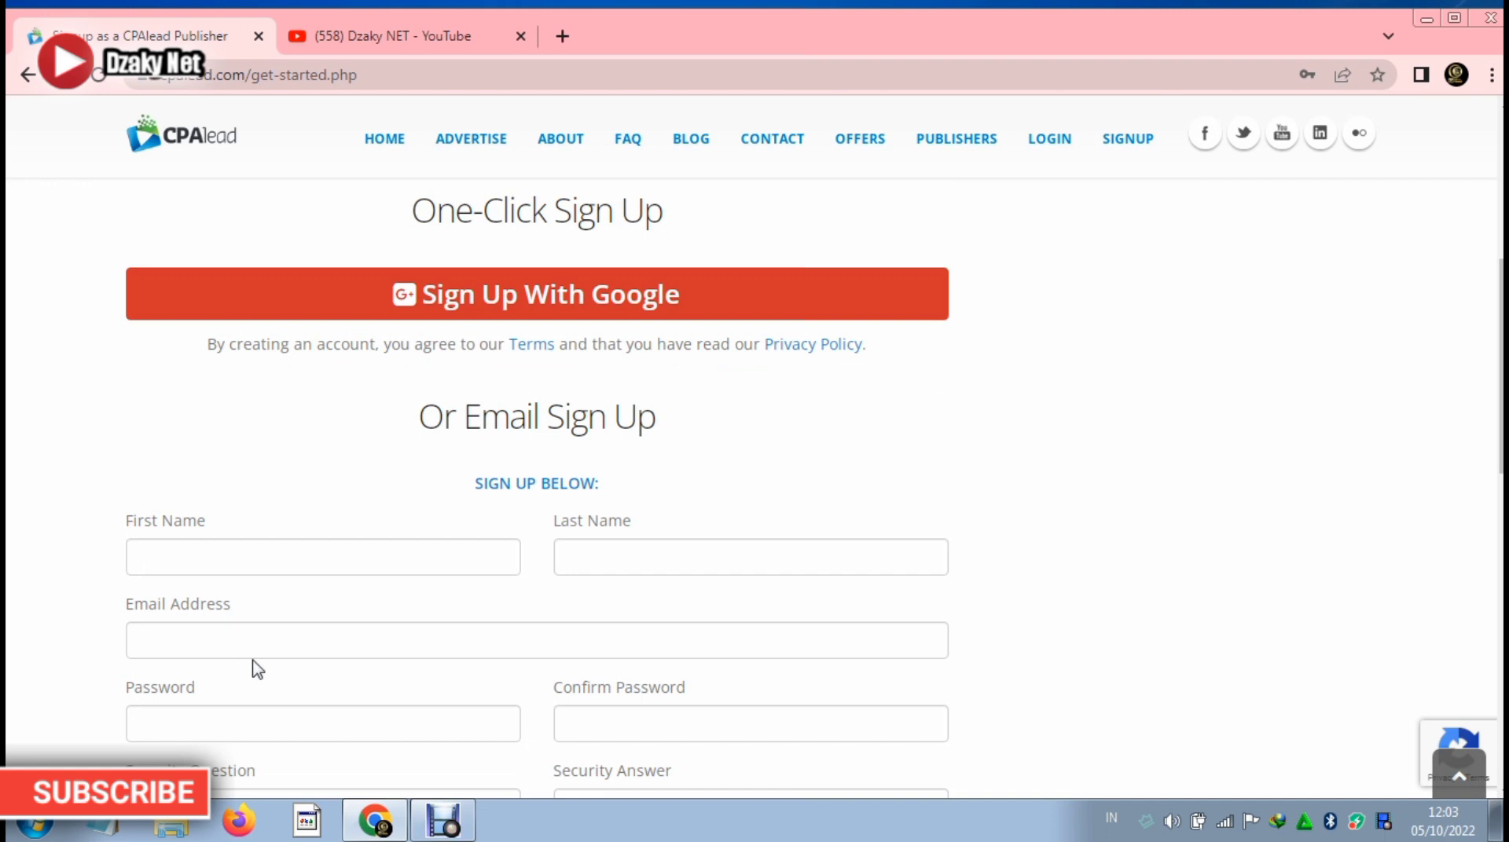
Examine the publisher sign-up page, including the email sign-up fields and the list of security questions.
scroll(257, 670, "down", 3)
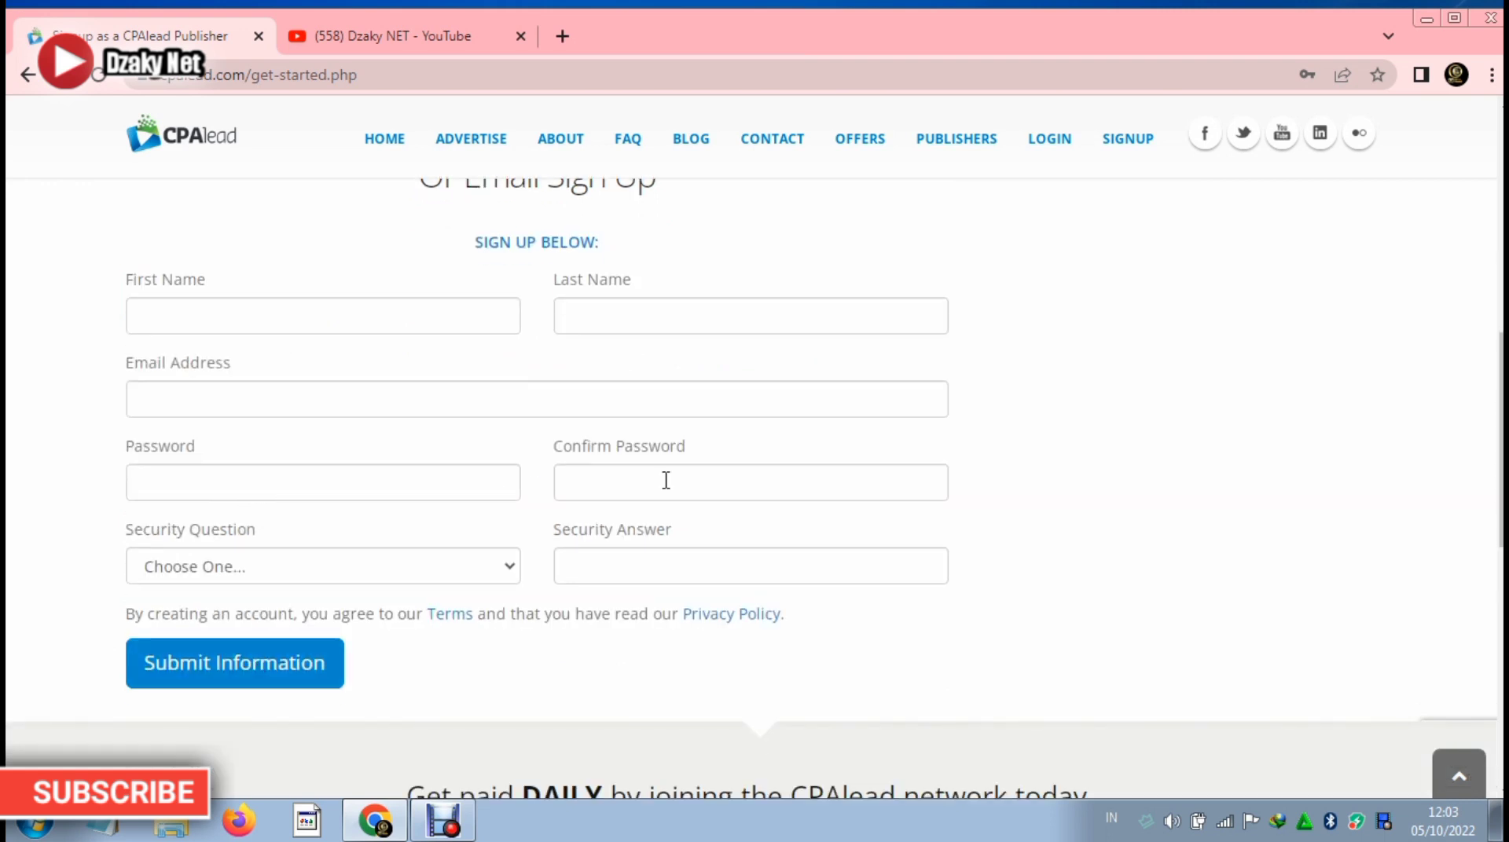
left_click(513, 568)
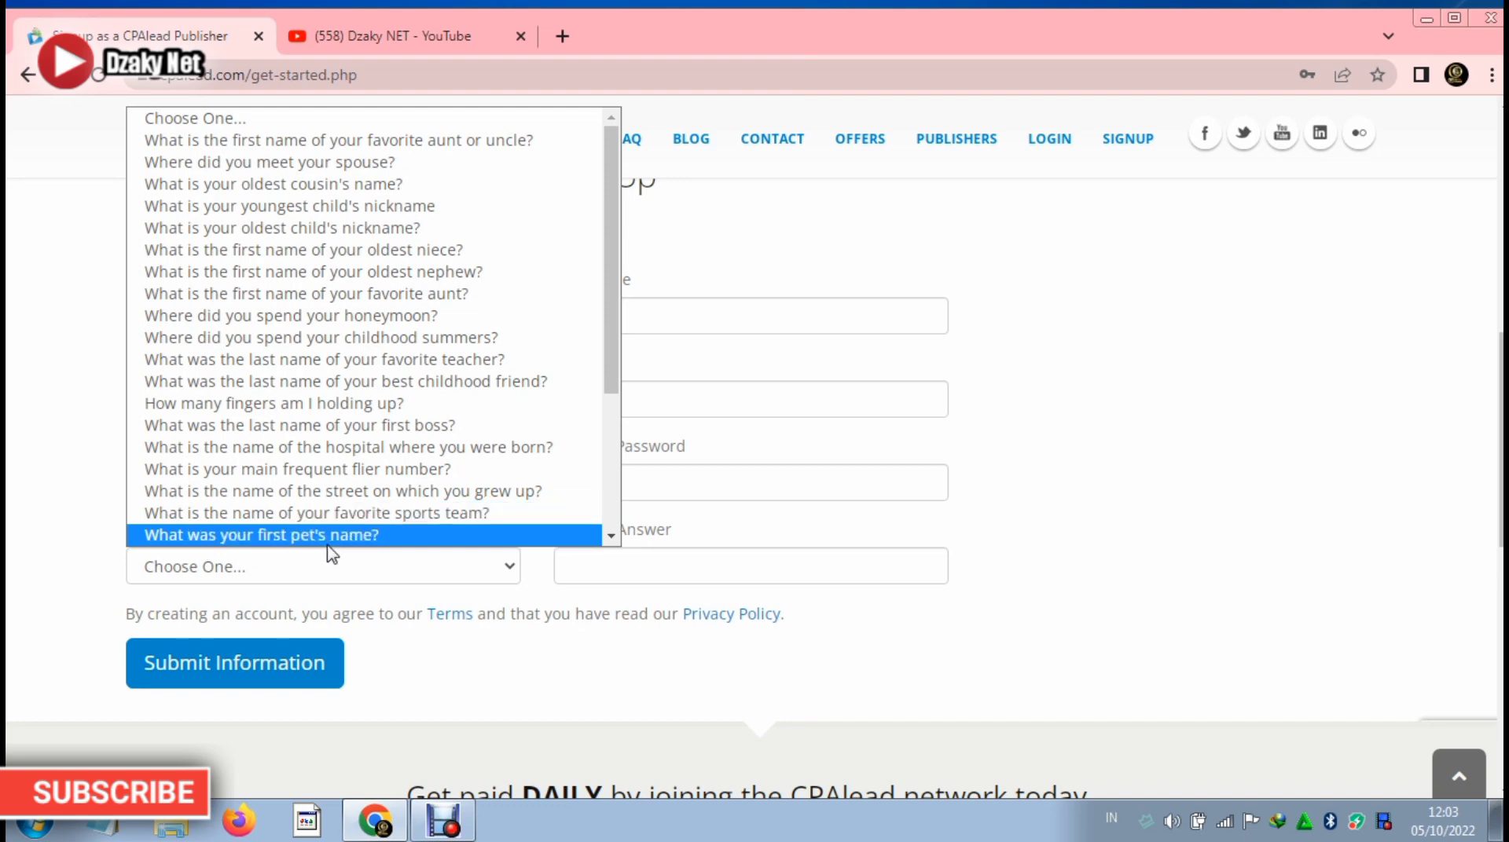
left_click(855, 652)
left_click(639, 564)
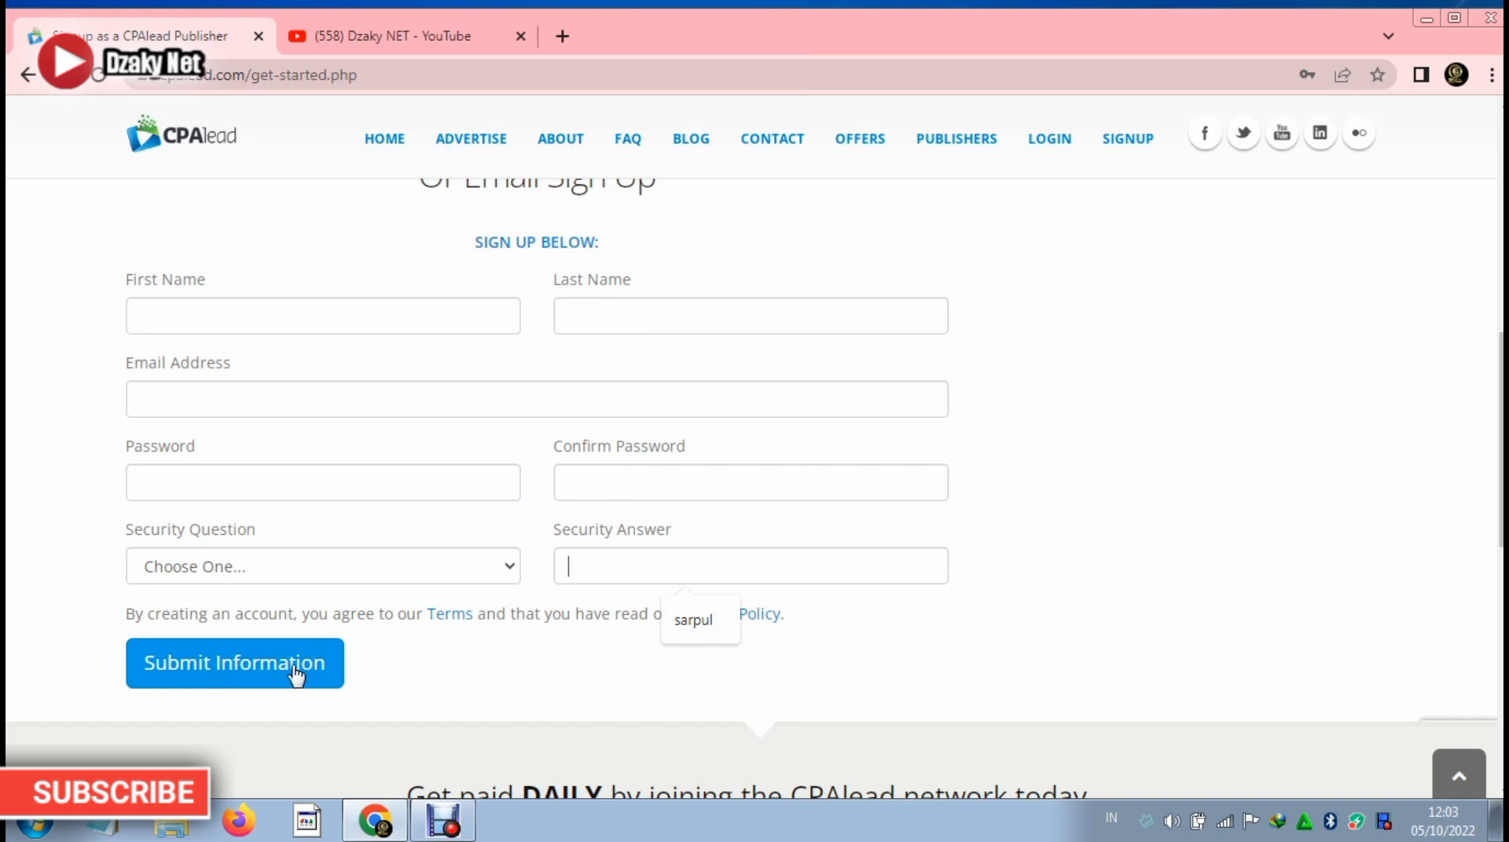
scroll(884, 657, "up", 1)
scroll(884, 658, "up", 8)
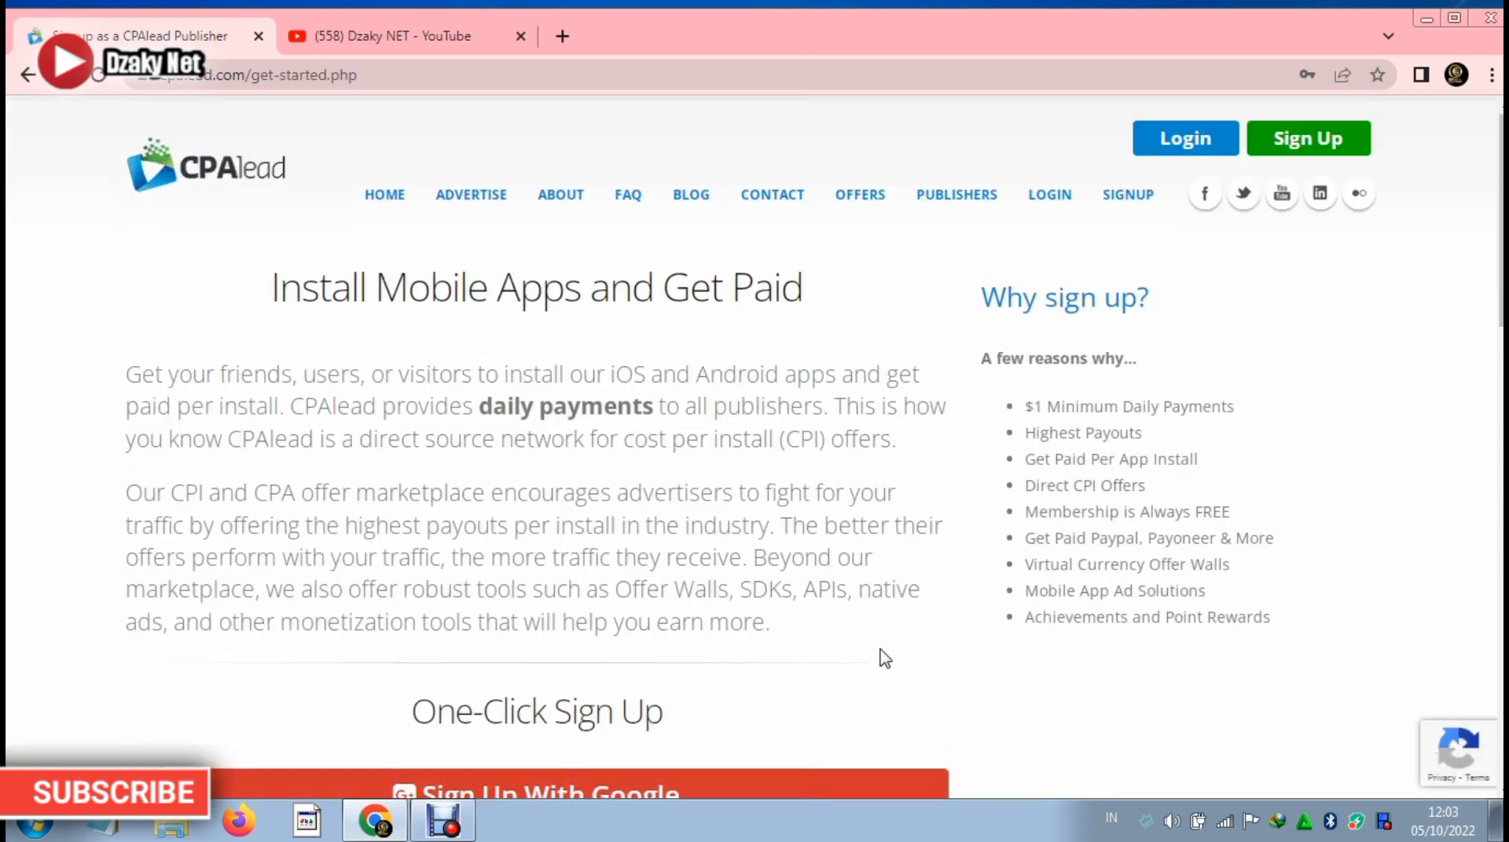
scroll(463, 475, "down", 5)
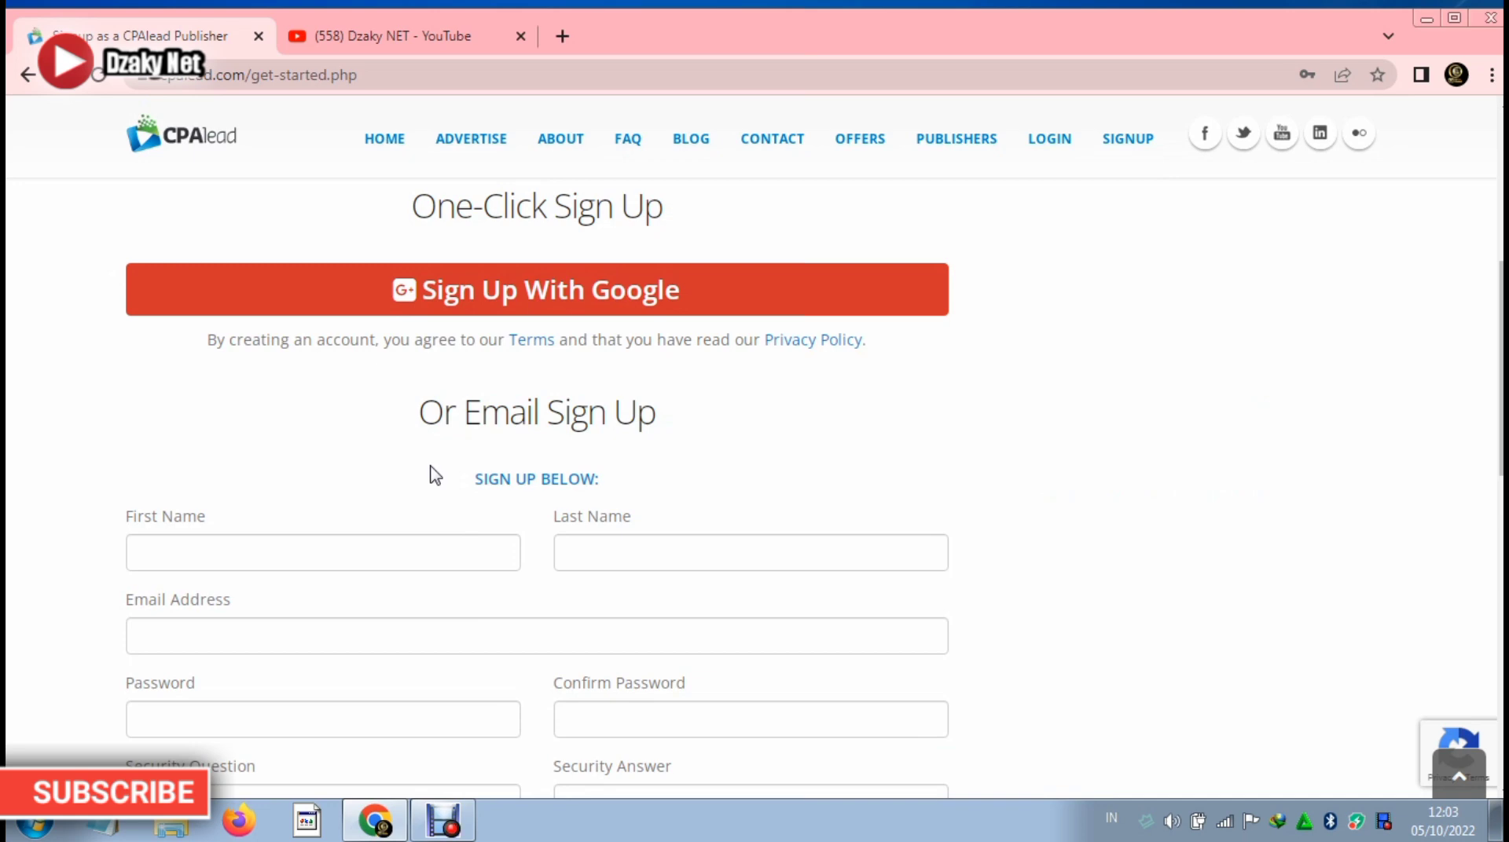
scroll(968, 597, "down", 10)
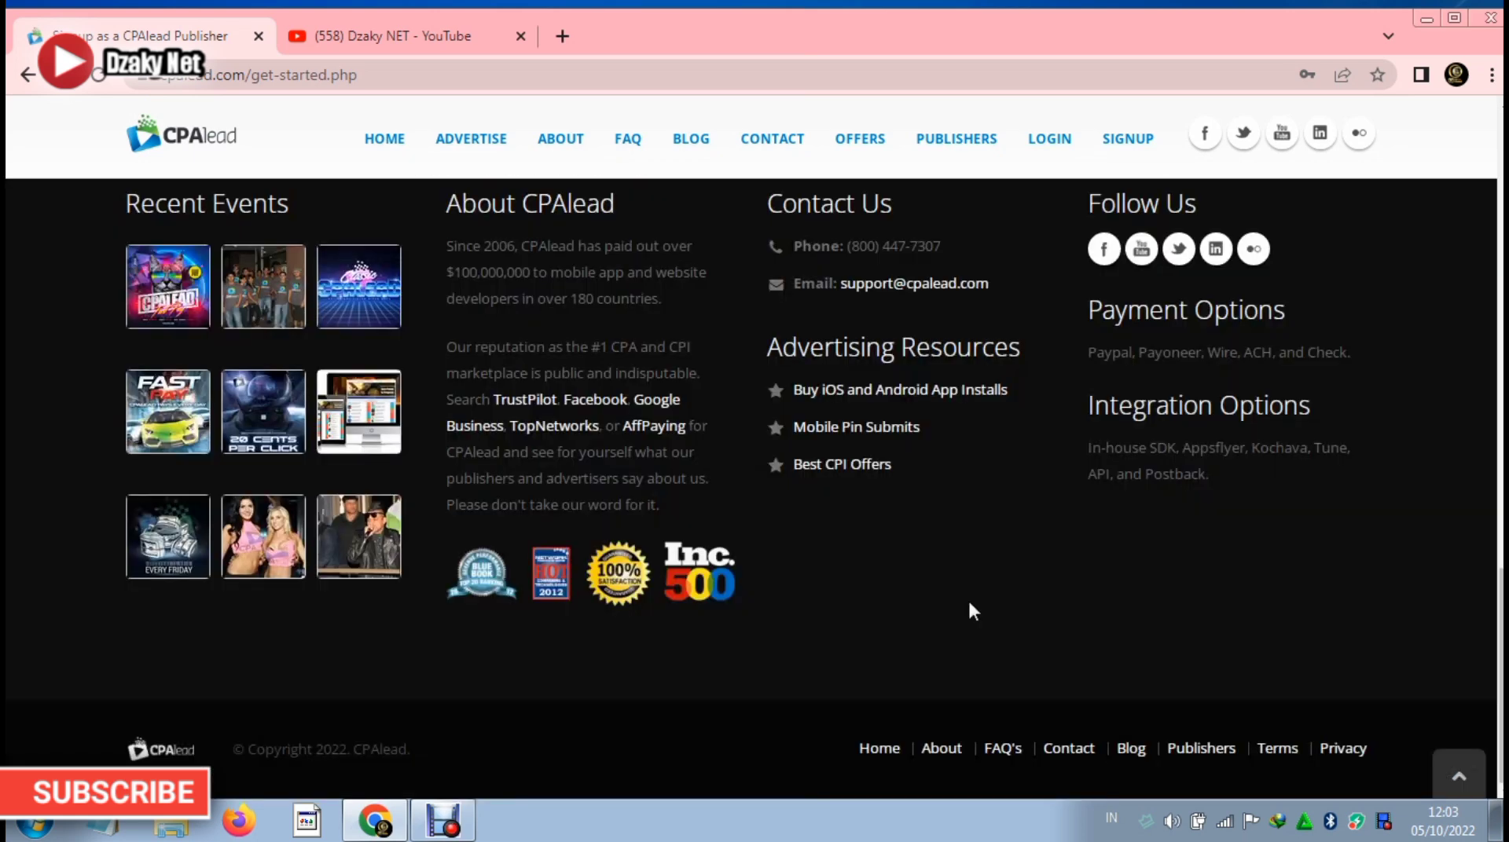
scroll(723, 659, "up", 10)
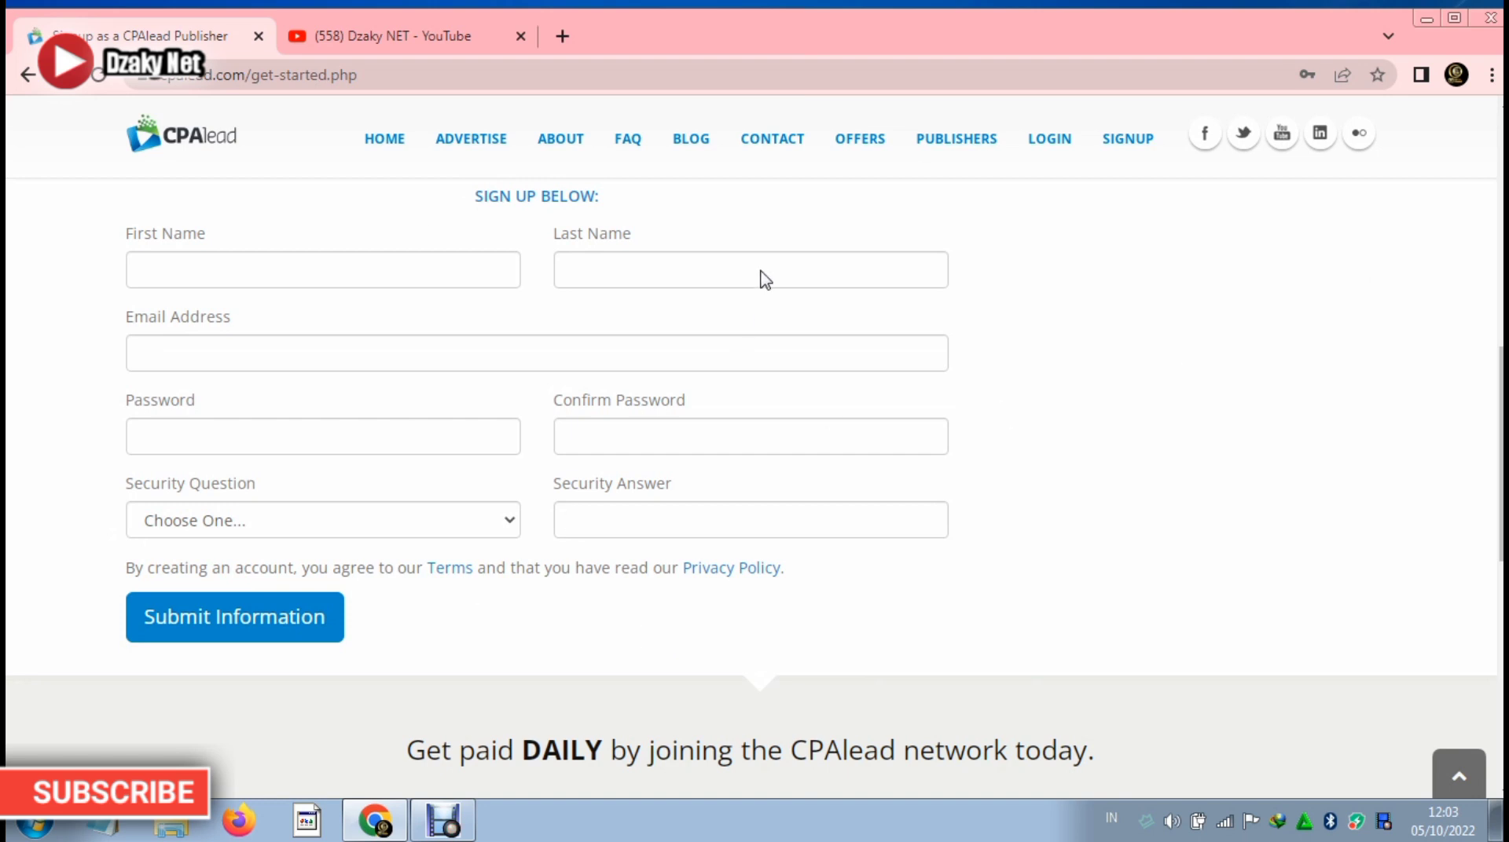
Go to the CPAlead login page and log in as a publisher with the saved credentials.
left_click(1050, 149)
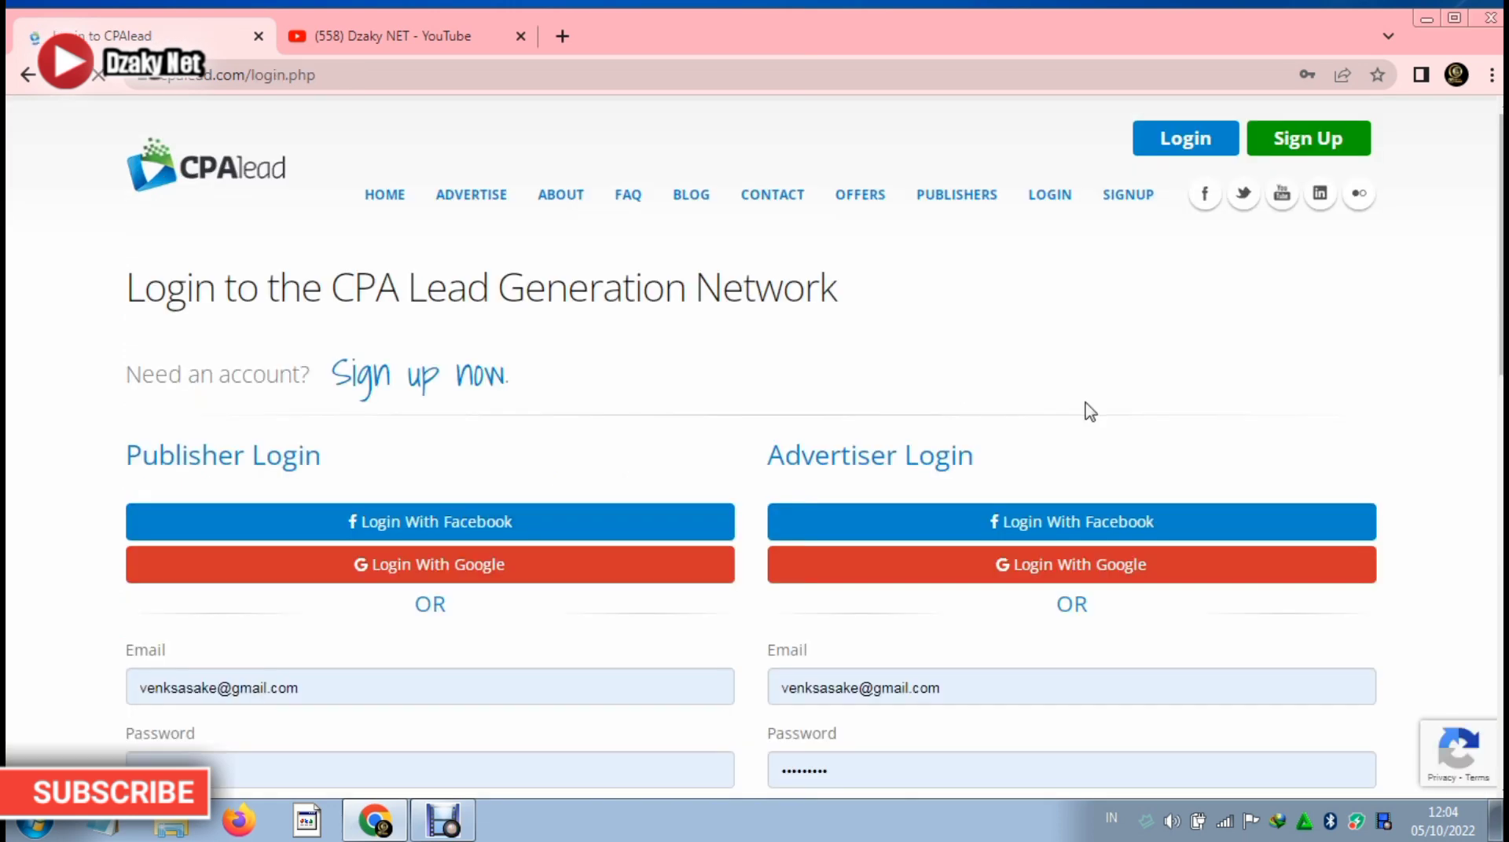
scroll(1087, 409, "down", 3)
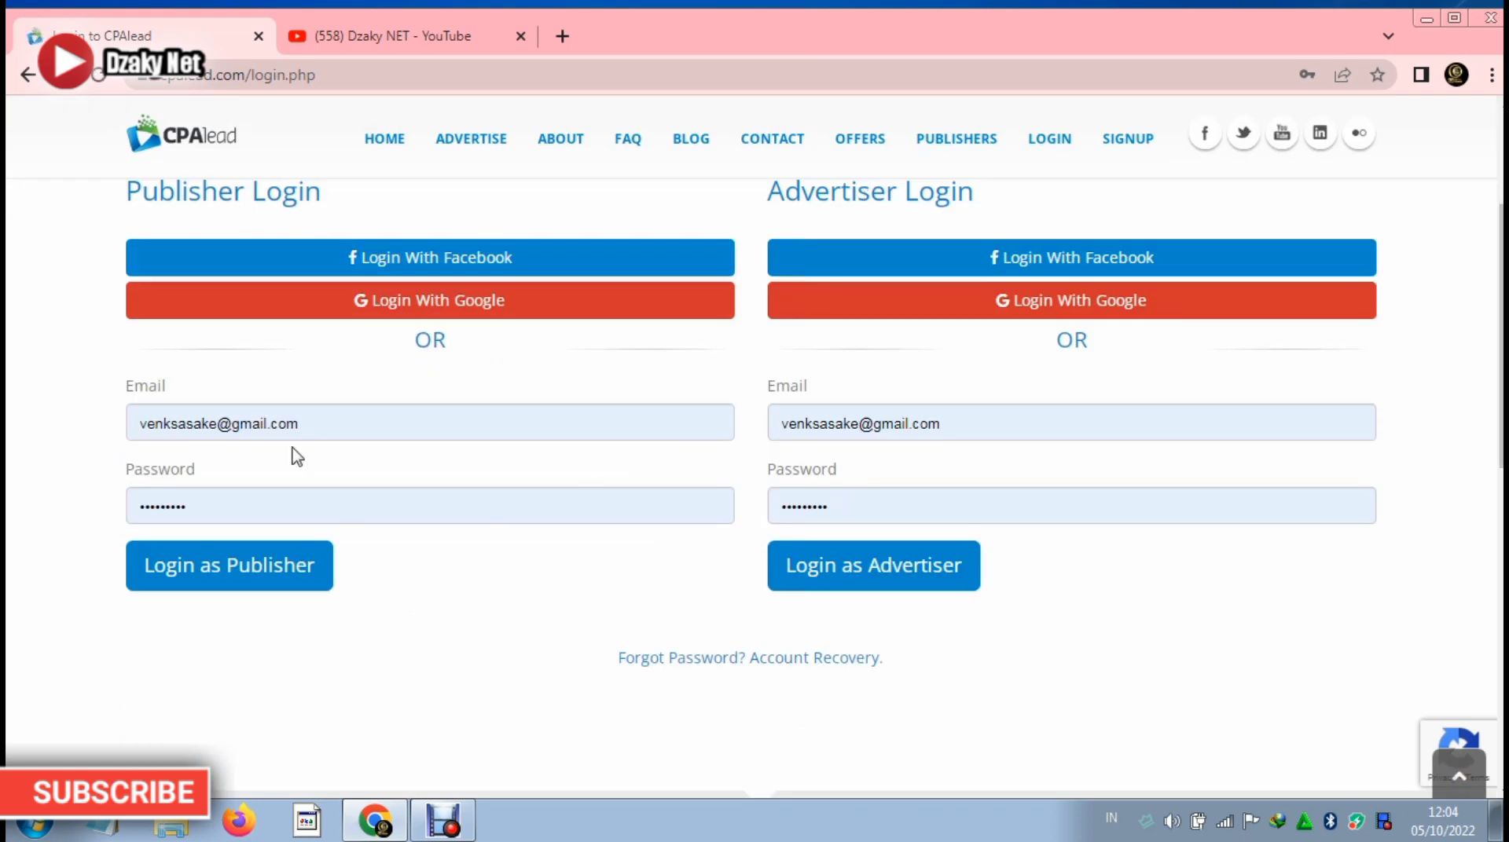
scroll(497, 389, "up", 3)
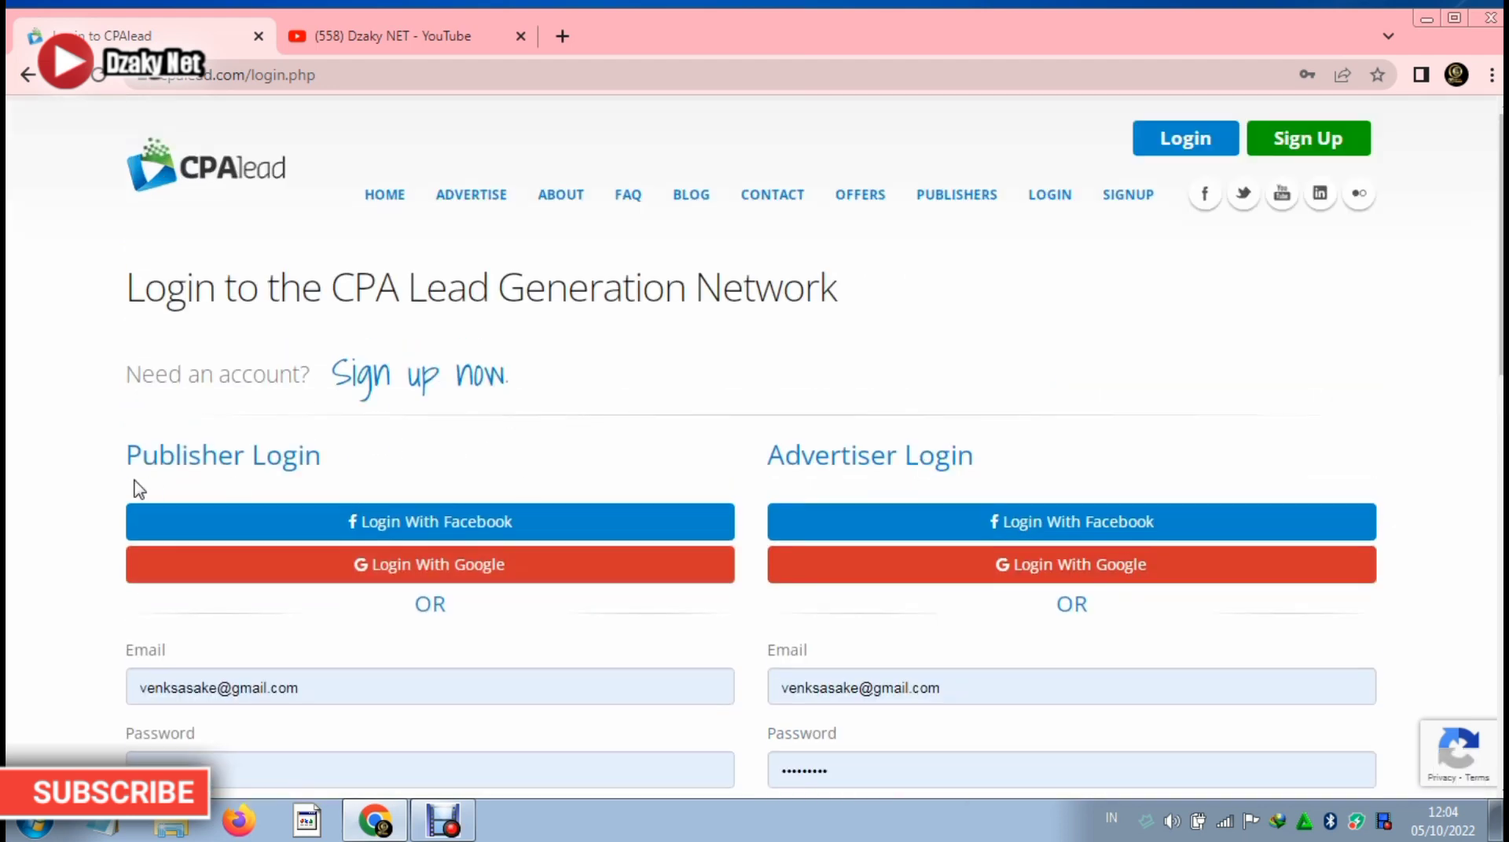
left_click_drag(100, 464, 220, 481)
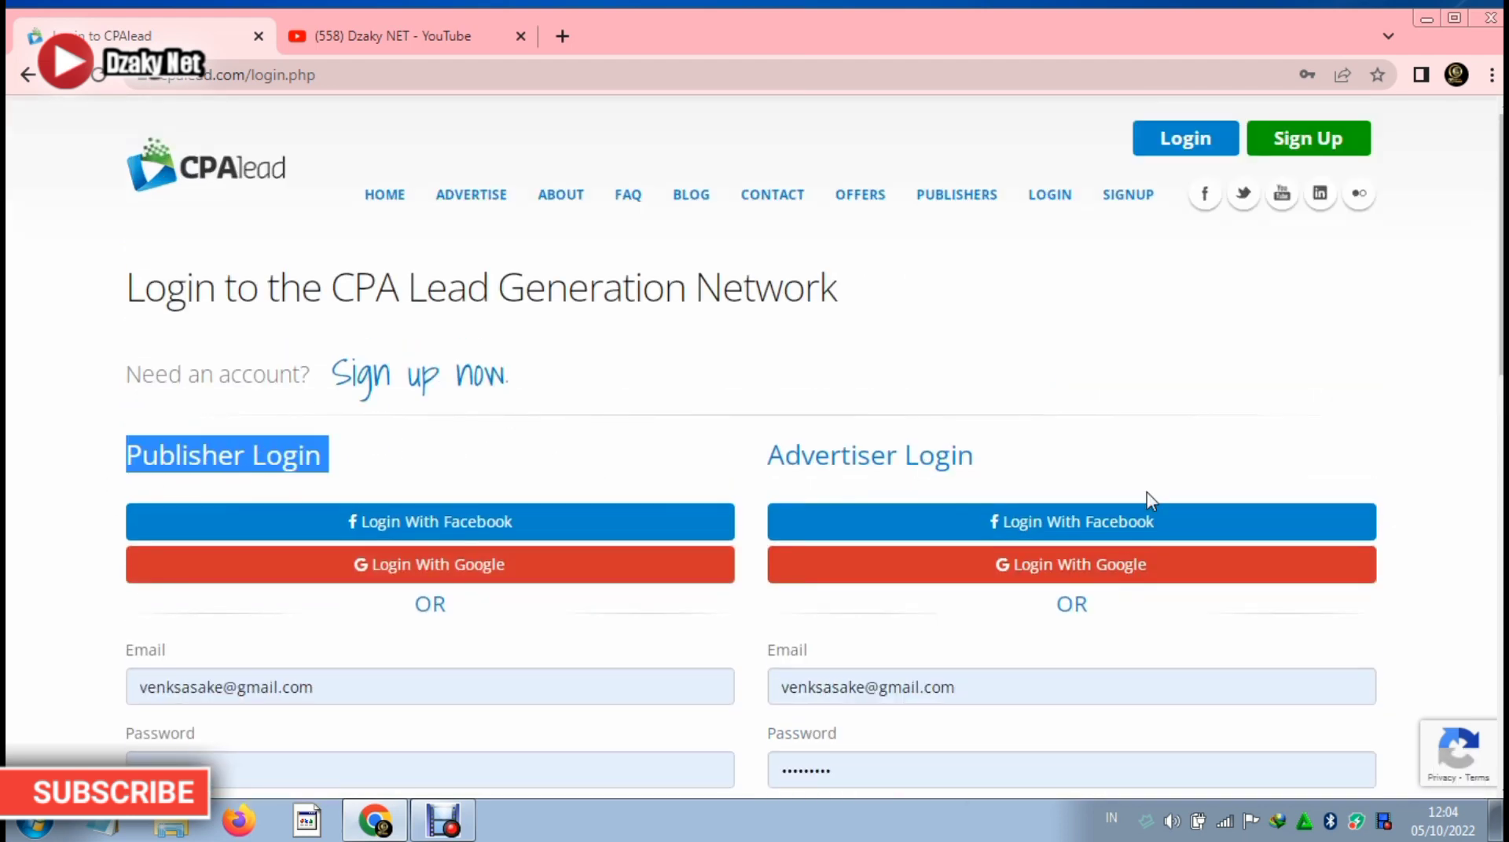
scroll(798, 437, "down", 1)
scroll(799, 437, "down", 6)
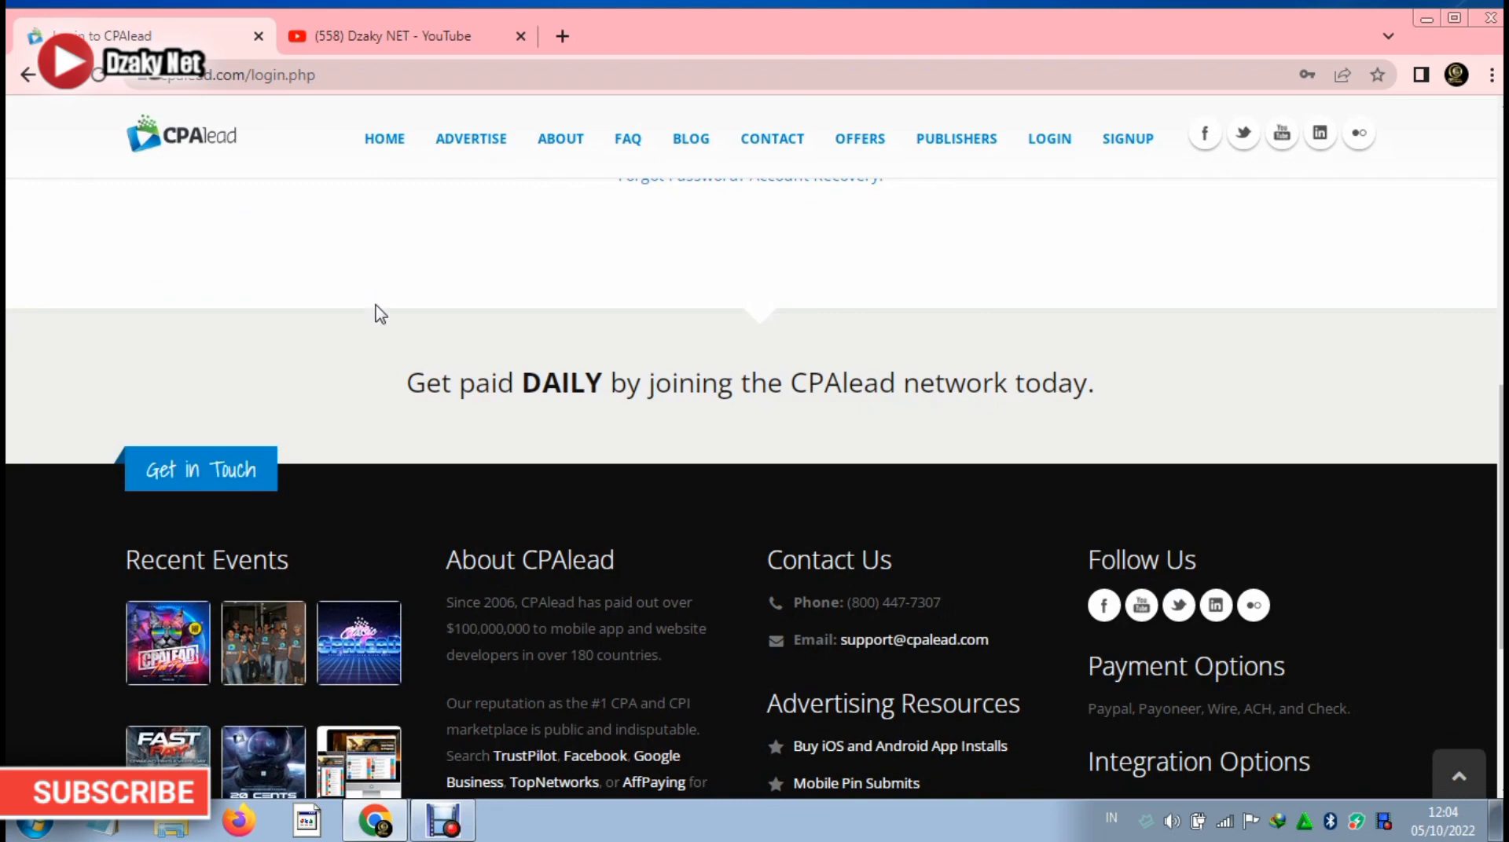
scroll(377, 314, "up", 4)
left_click(226, 571)
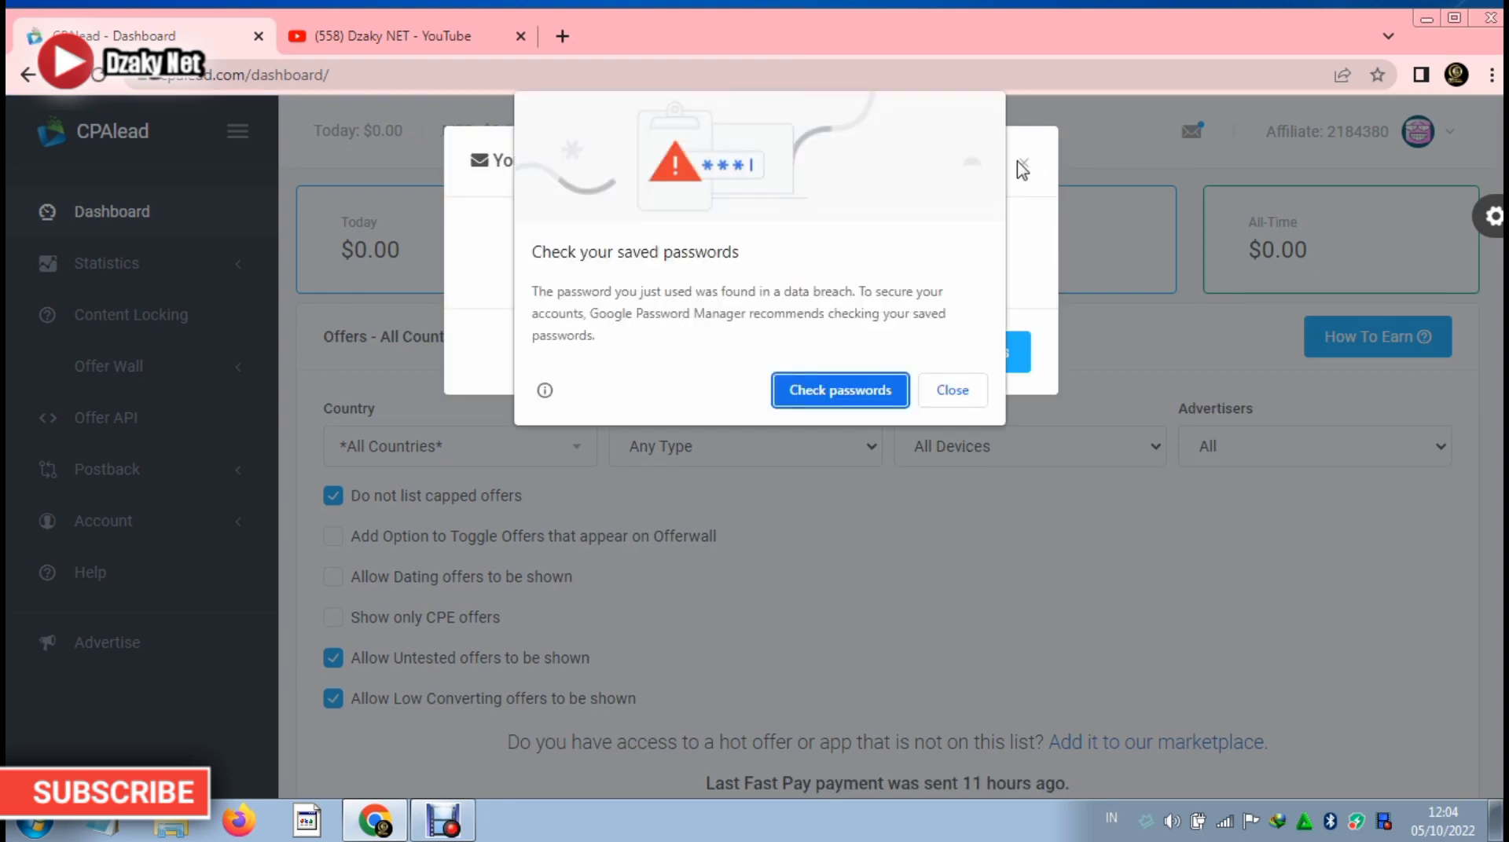
Dismiss the saved-password warning and the unread-message notice, and open the account settings.
left_click(953, 391)
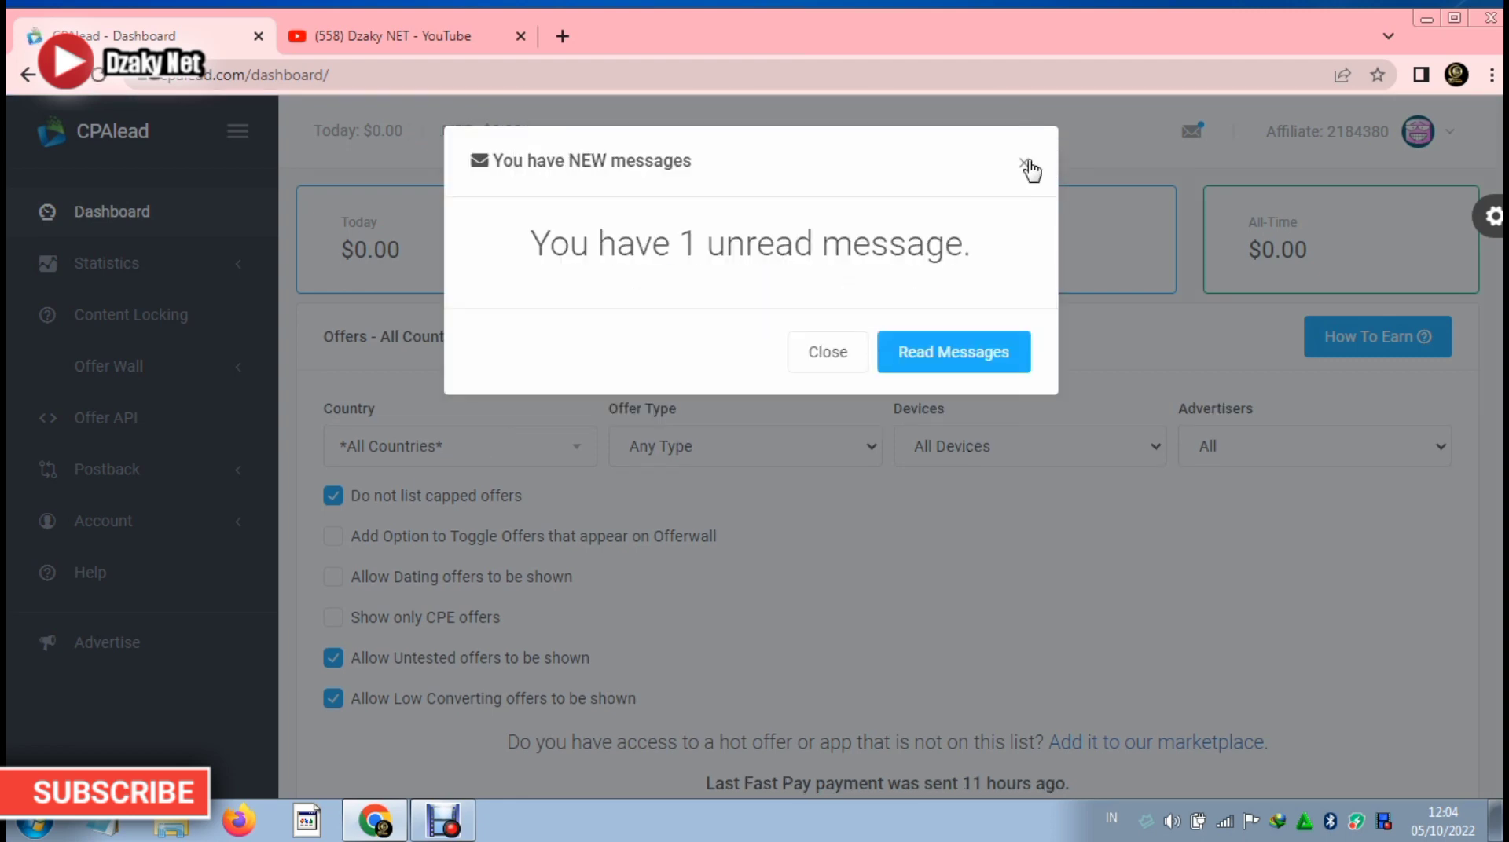
left_click(1025, 165)
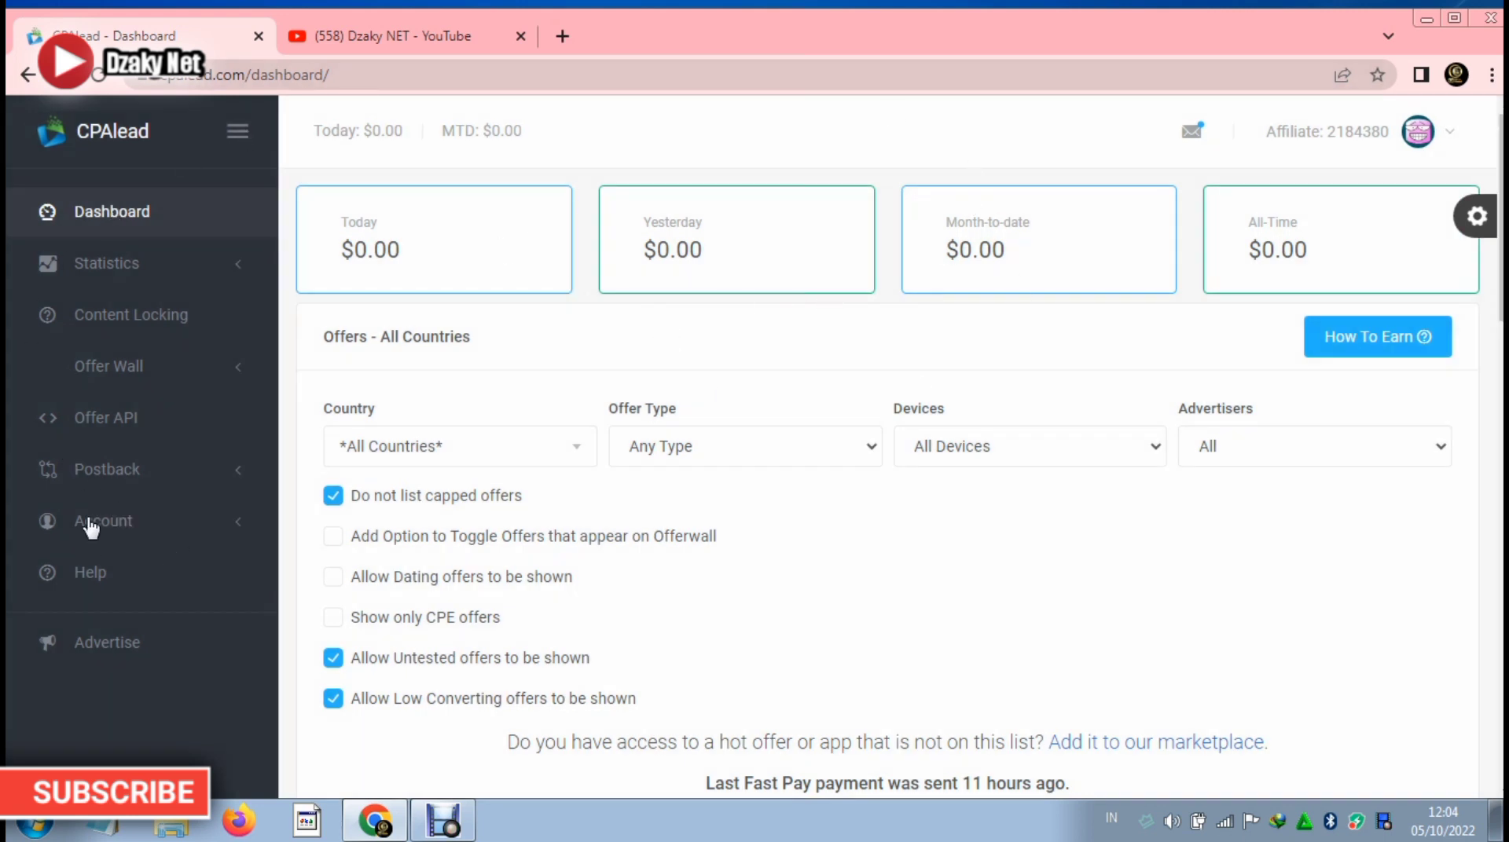
left_click(1448, 132)
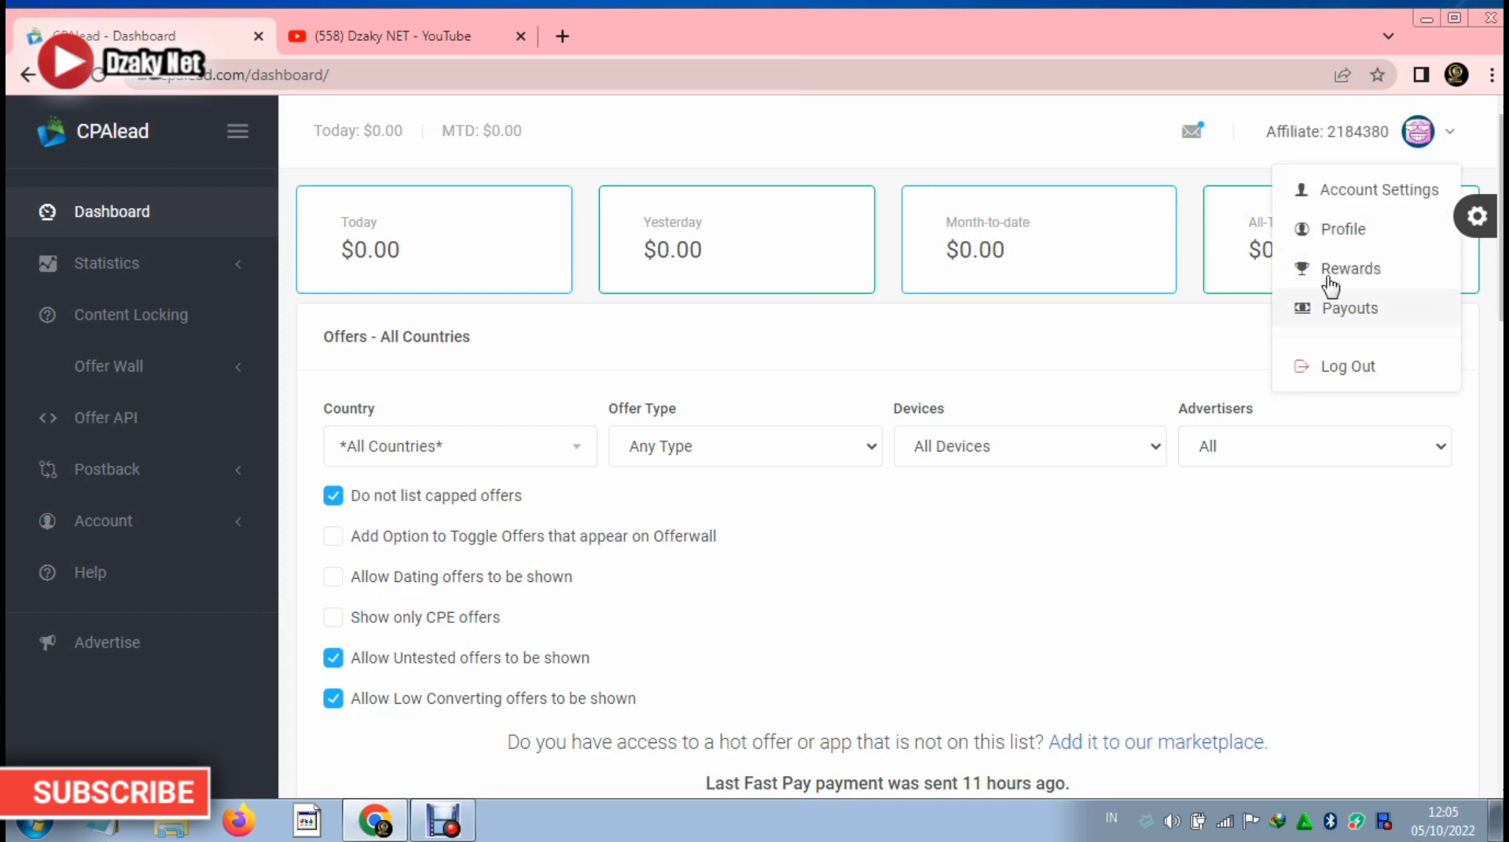
left_click(1334, 198)
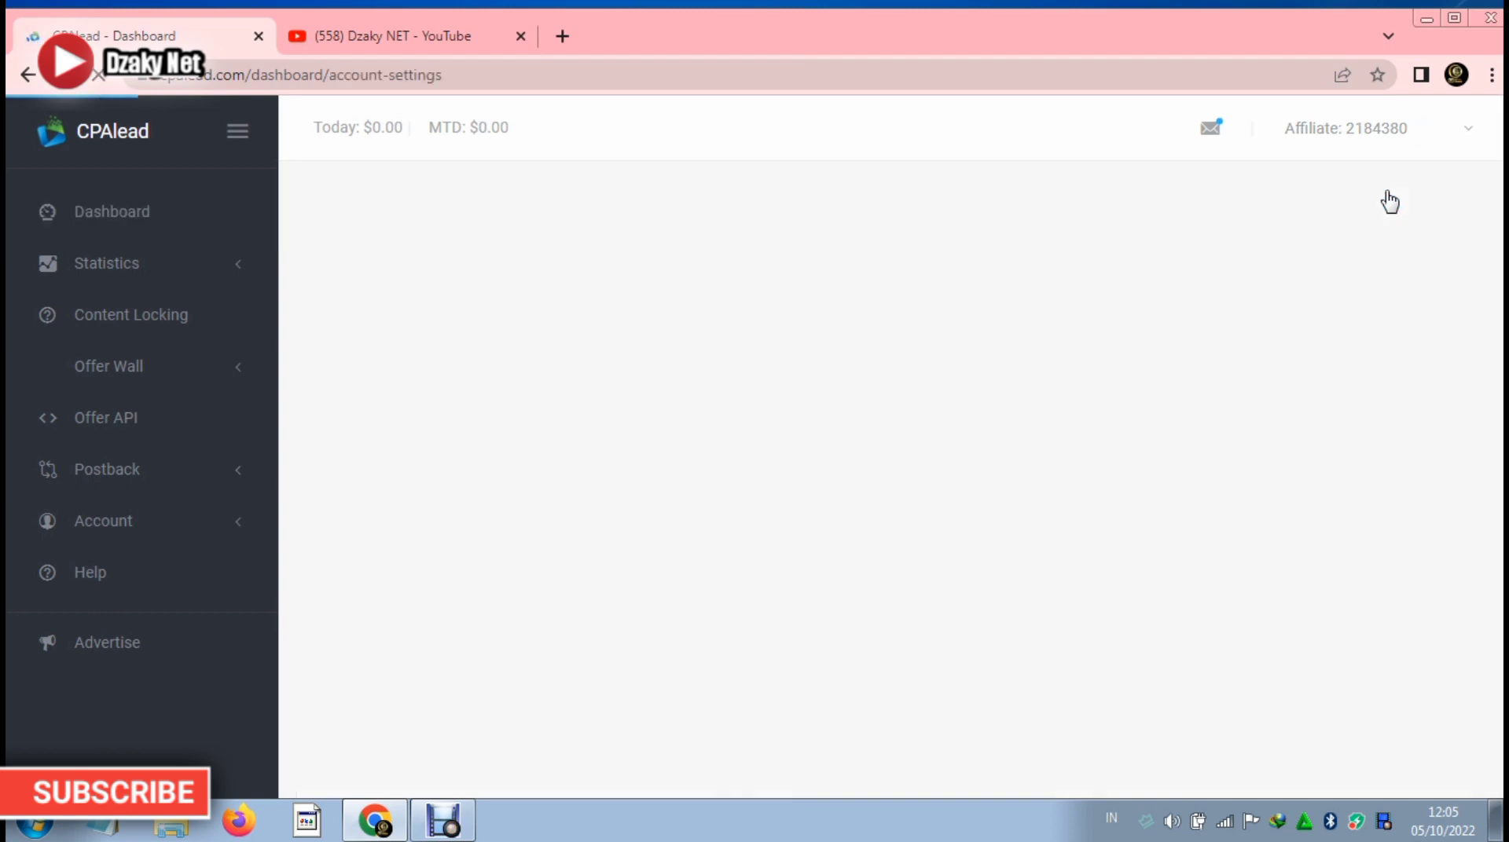
Look through the account details form, covering the contact information, payment method and password change fields.
scroll(709, 369, "down", 1)
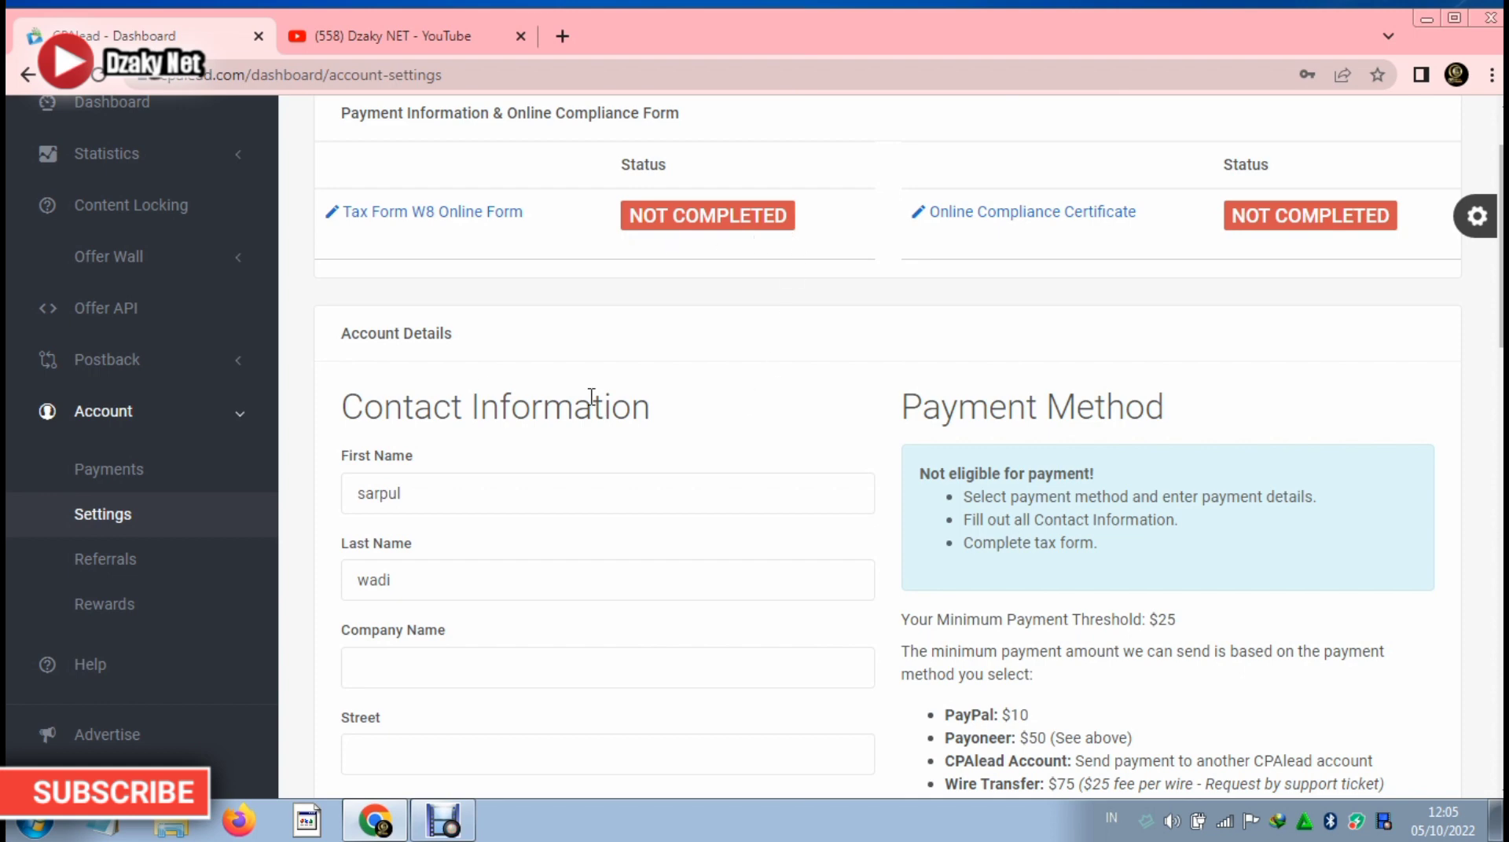
scroll(680, 440, "down", 1)
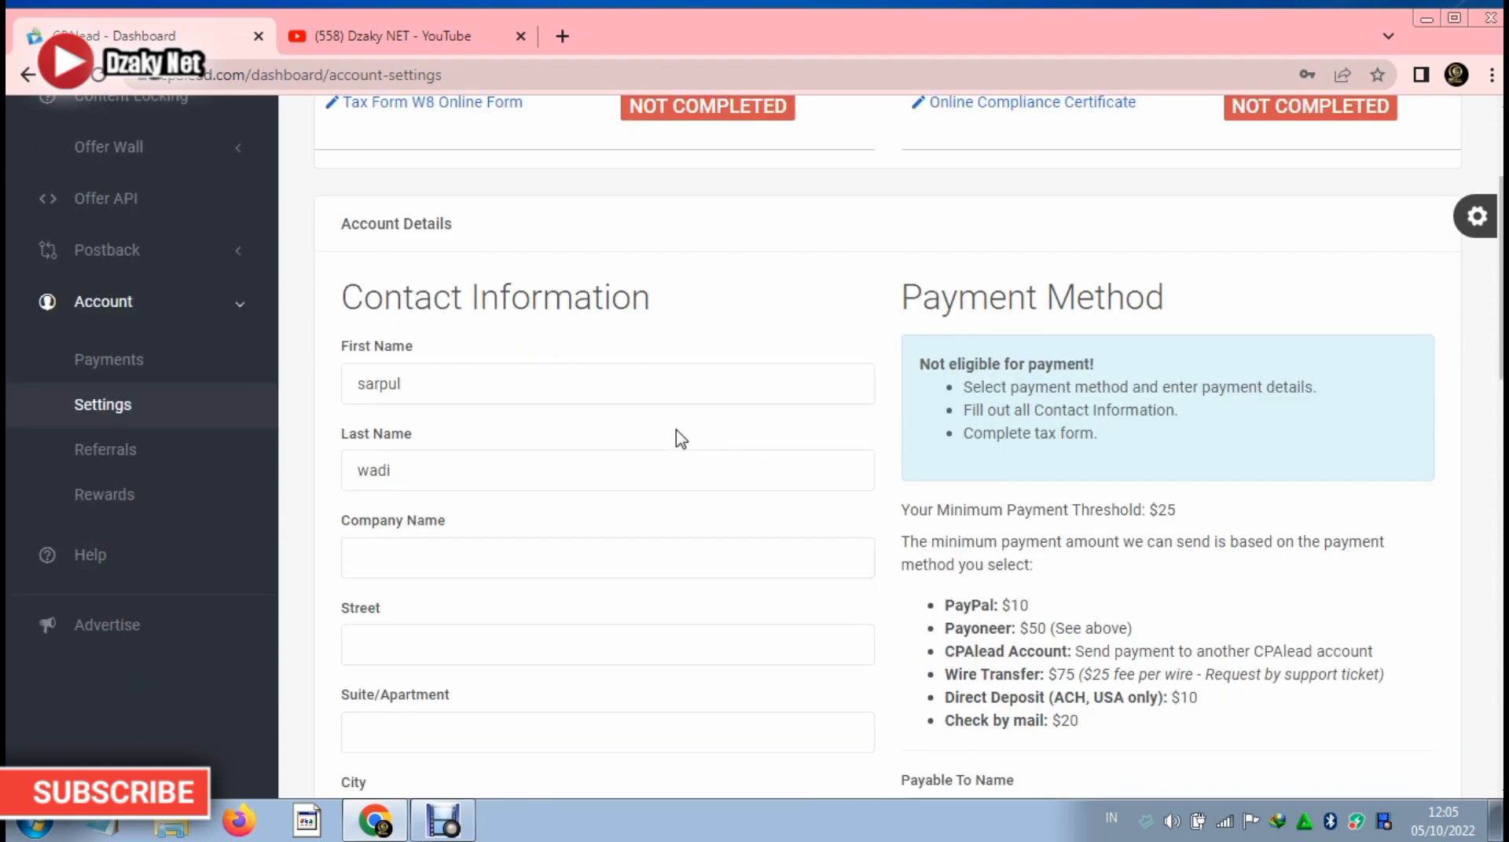
scroll(679, 439, "down", 1)
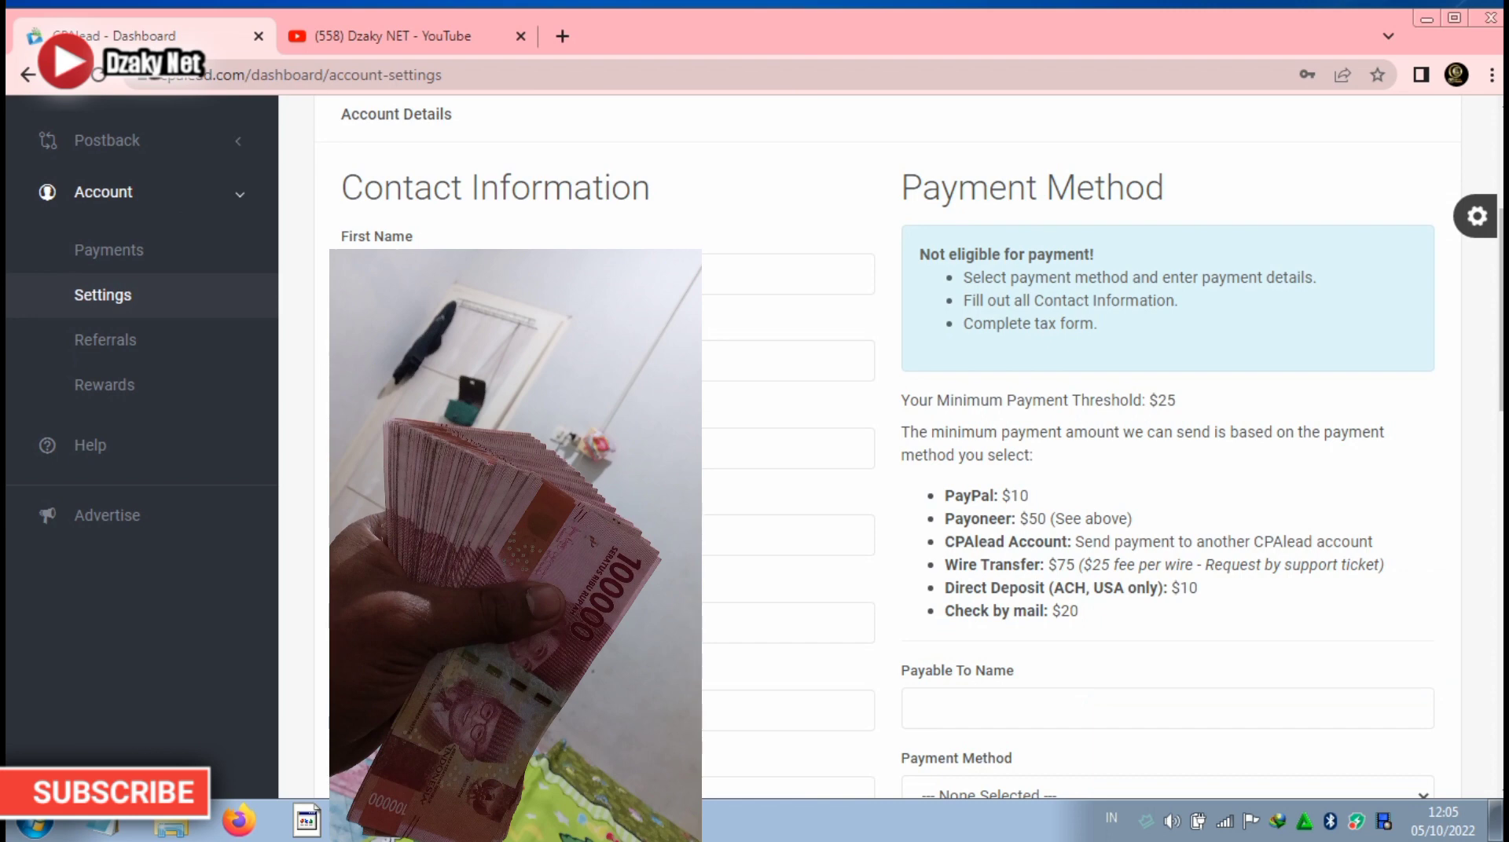
scroll(511, 440, "down", 1)
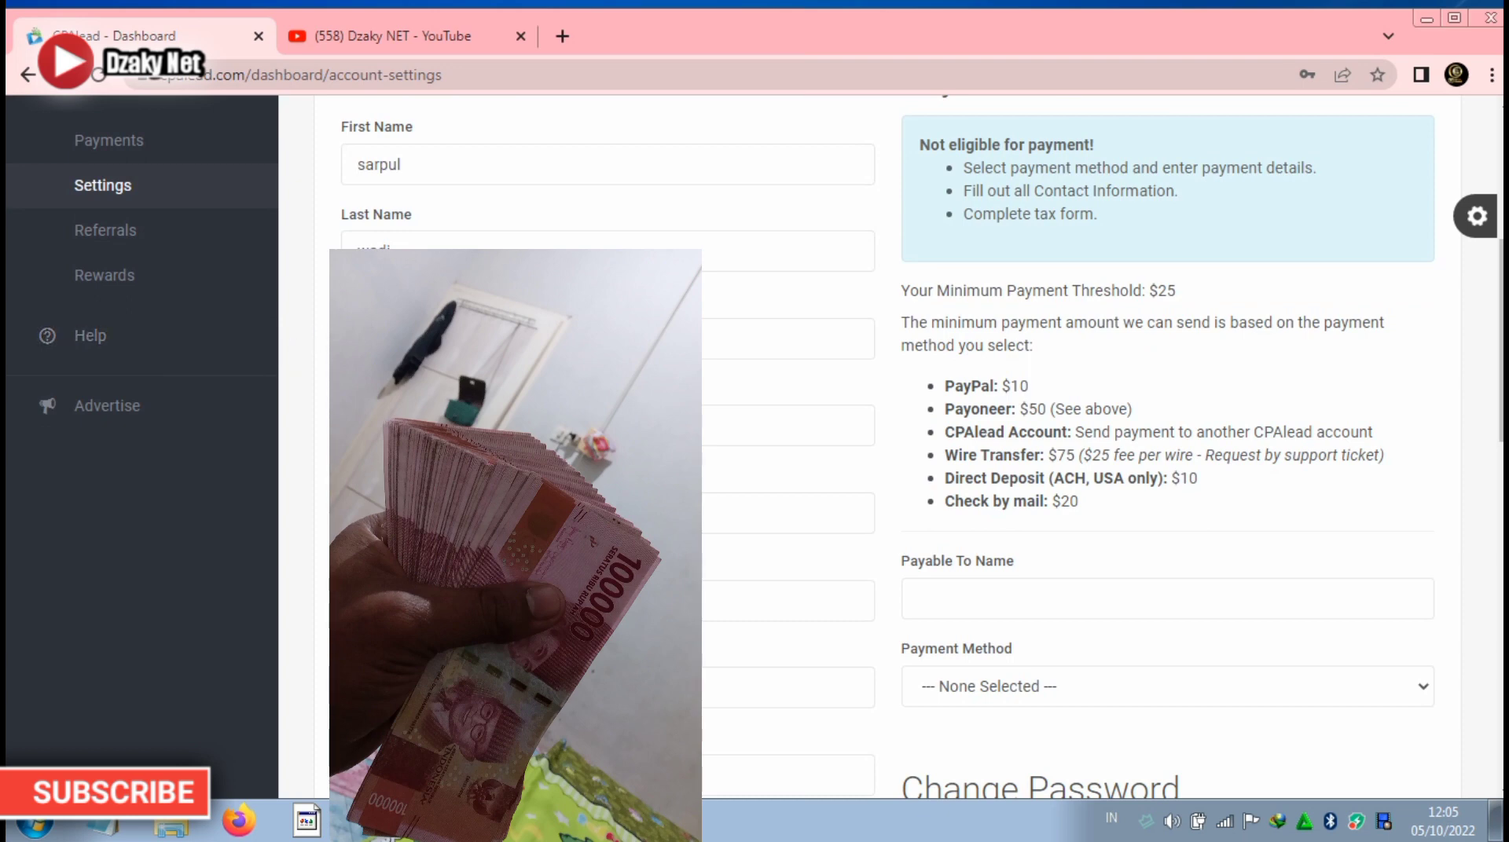
scroll(326, 321, "down", 1)
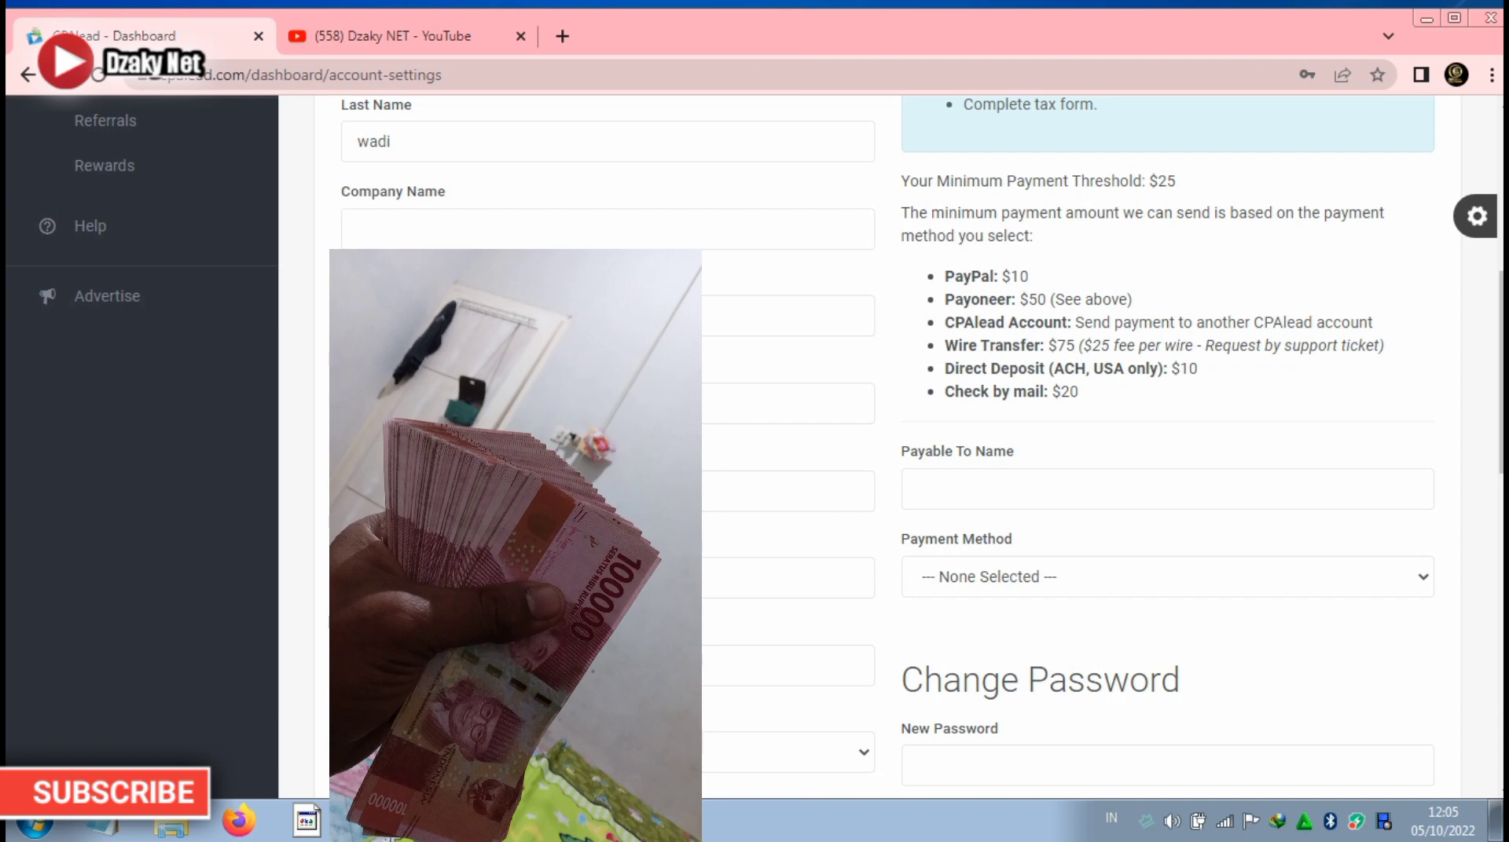
scroll(322, 389, "down", 1)
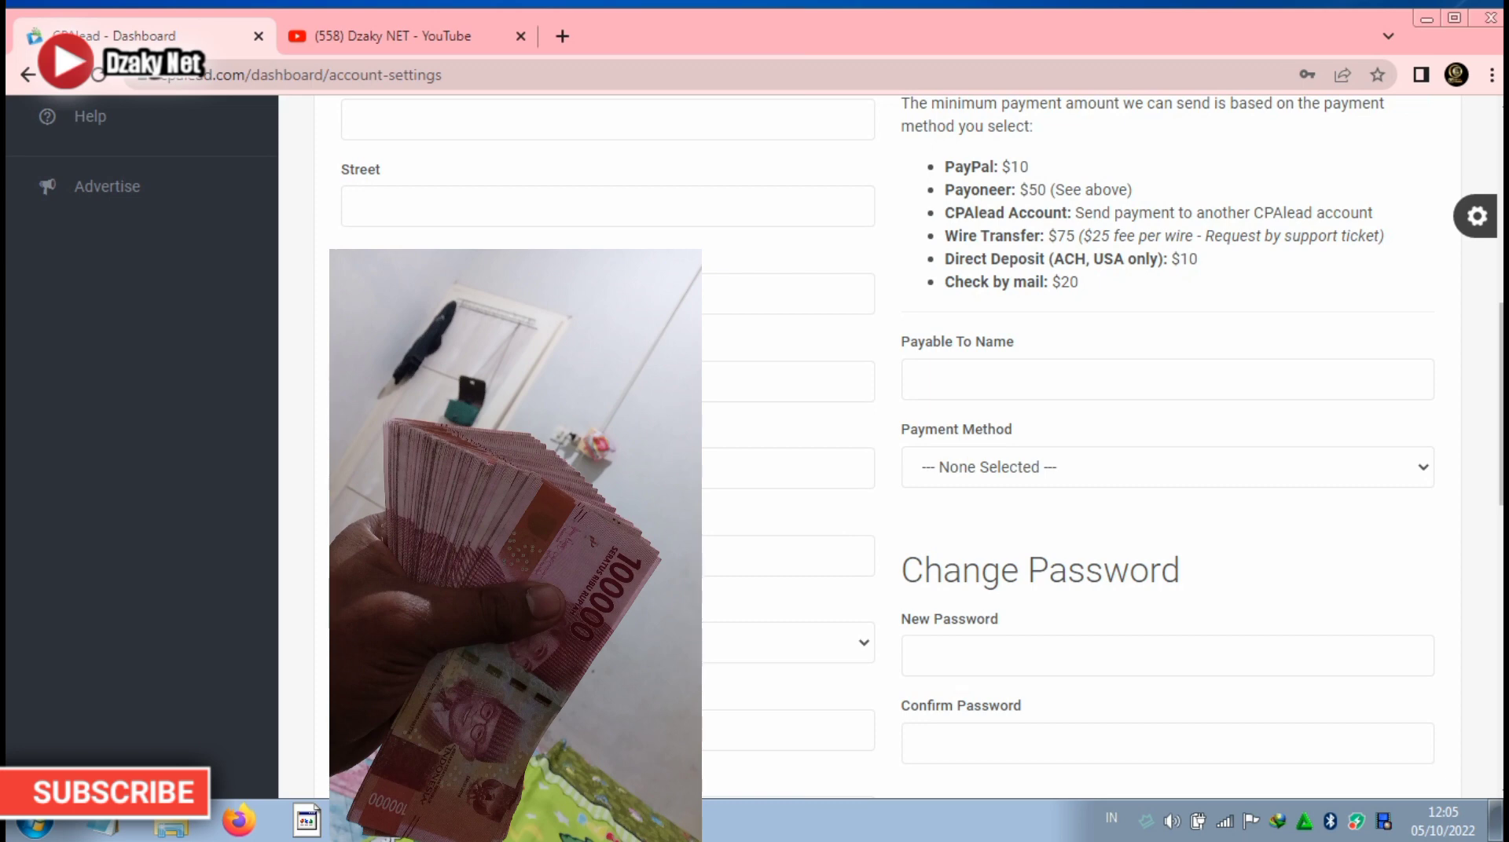
scroll(888, 448, "down", 1)
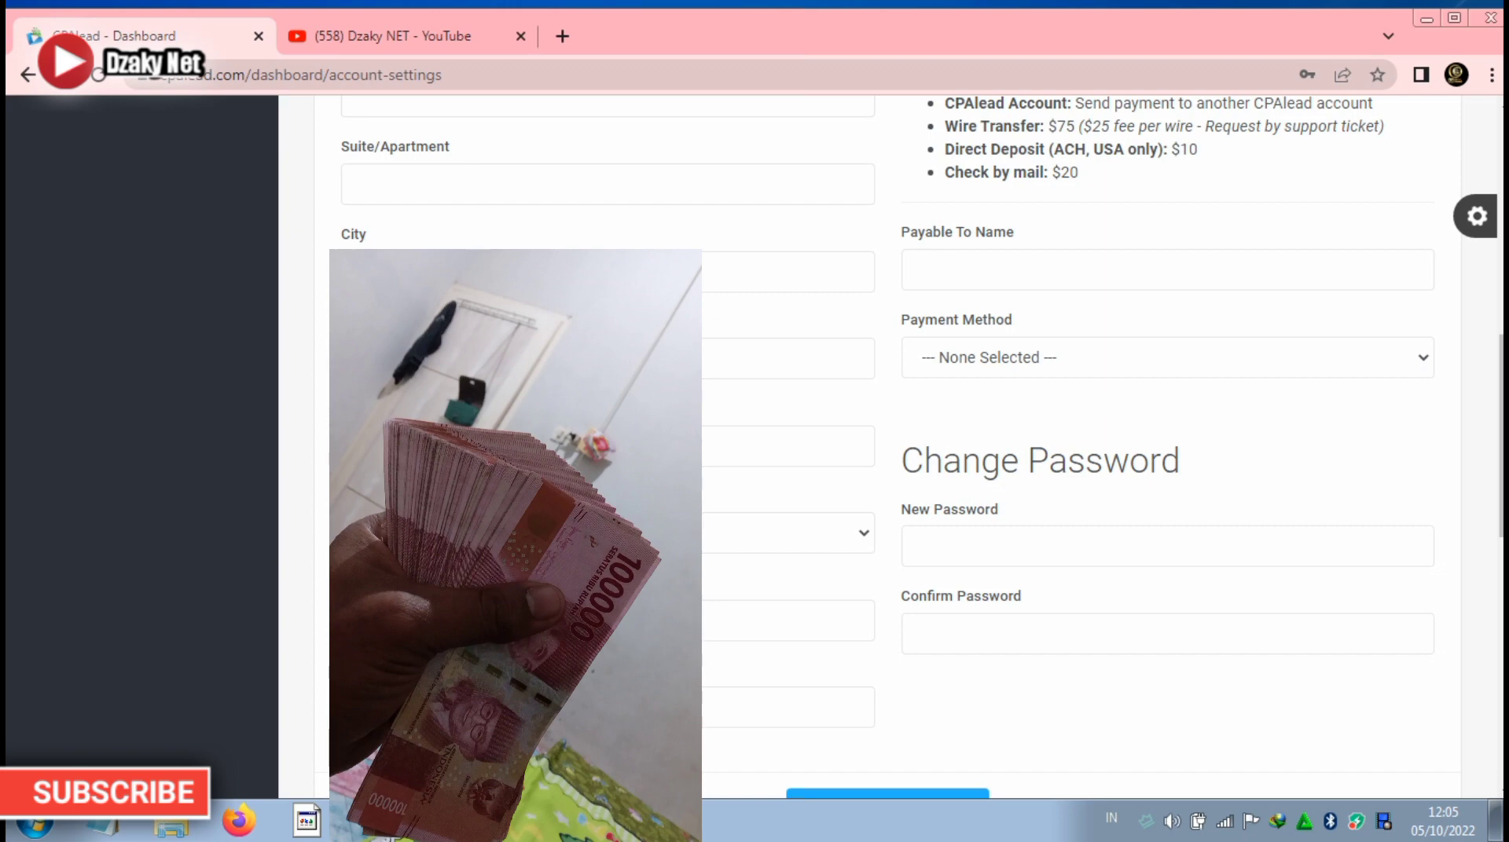
scroll(888, 448, "down", 1)
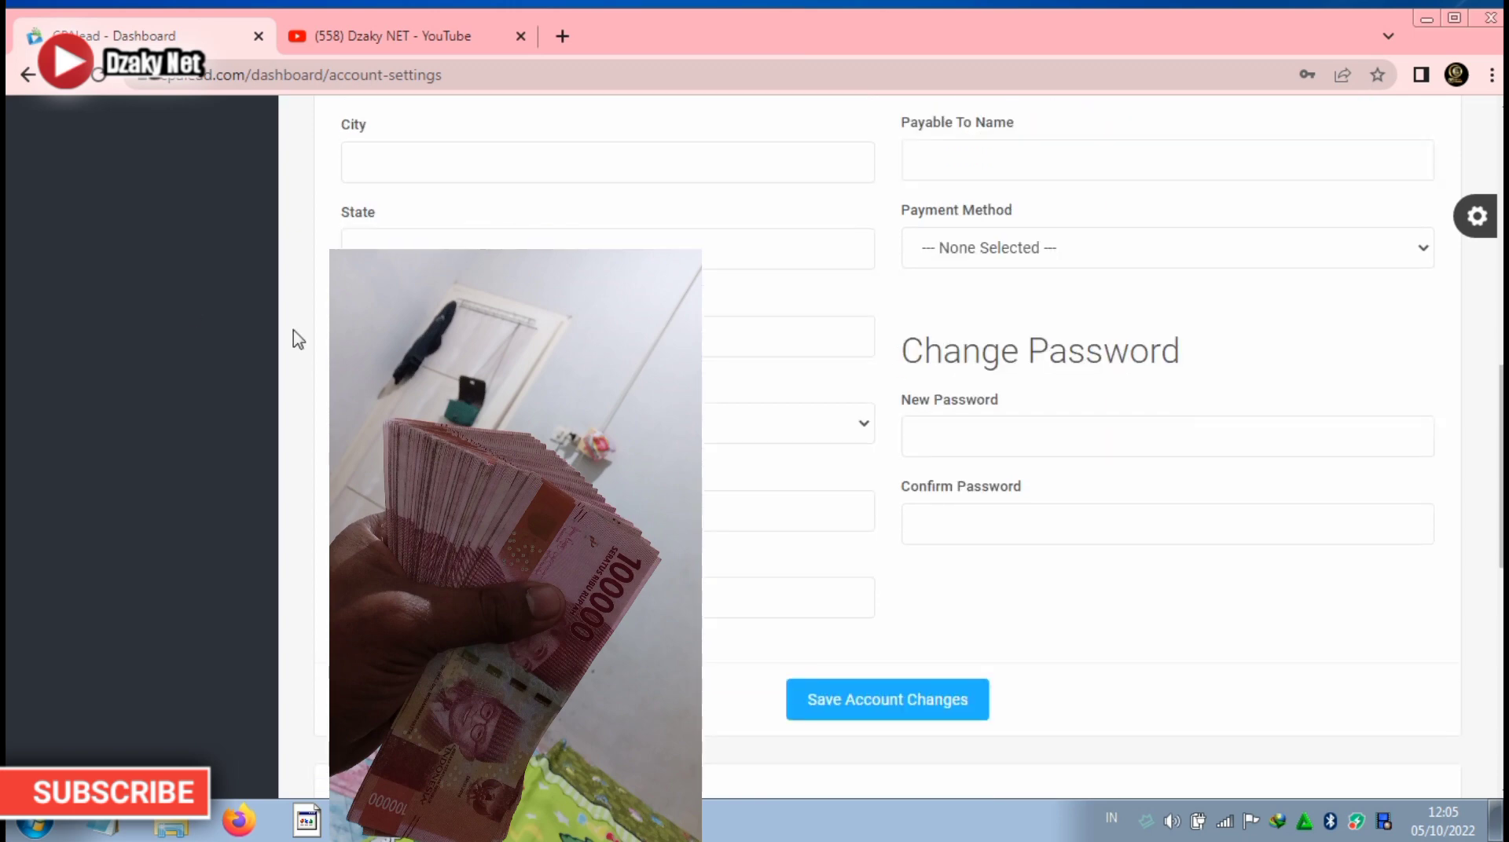
left_click(786, 336)
scroll(327, 391, "down", 1)
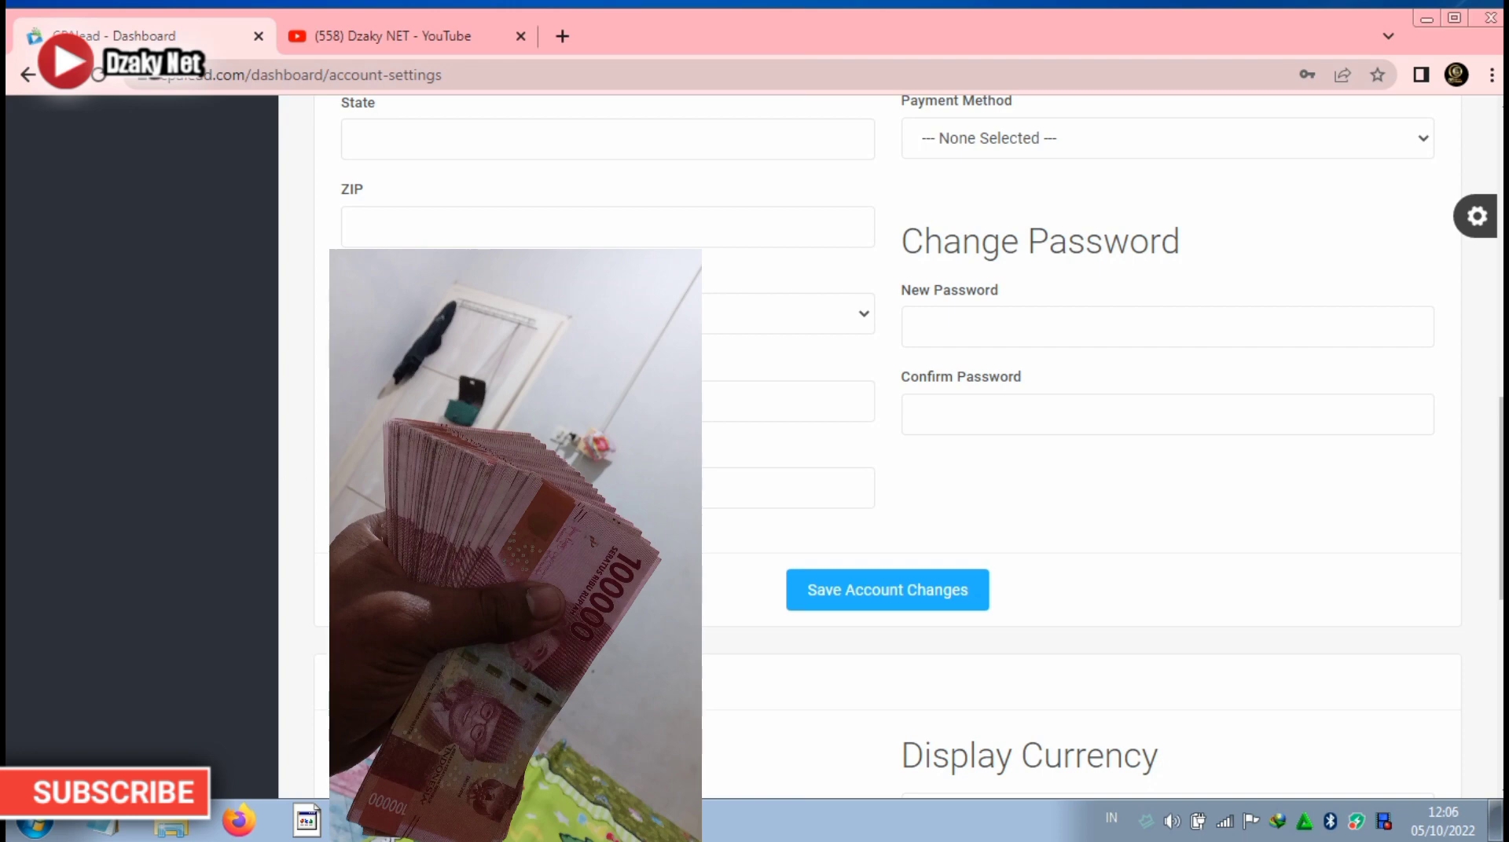
Examine the payment method section and its minimum payout amounts, especially those for PayPal and Payoneer.
scroll(1210, 395, "up", 5)
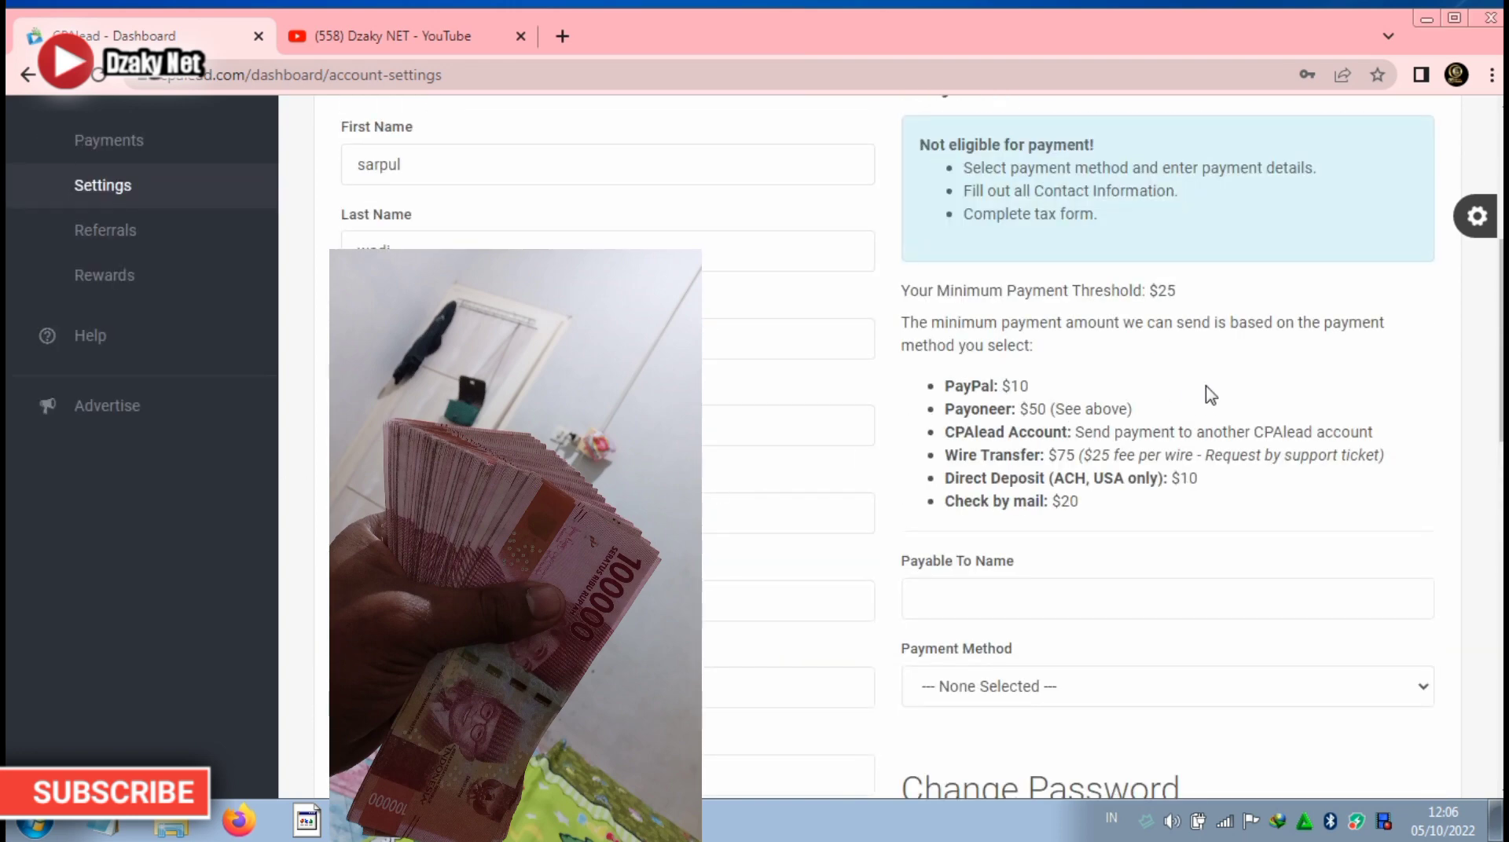
scroll(936, 262, "up", 3)
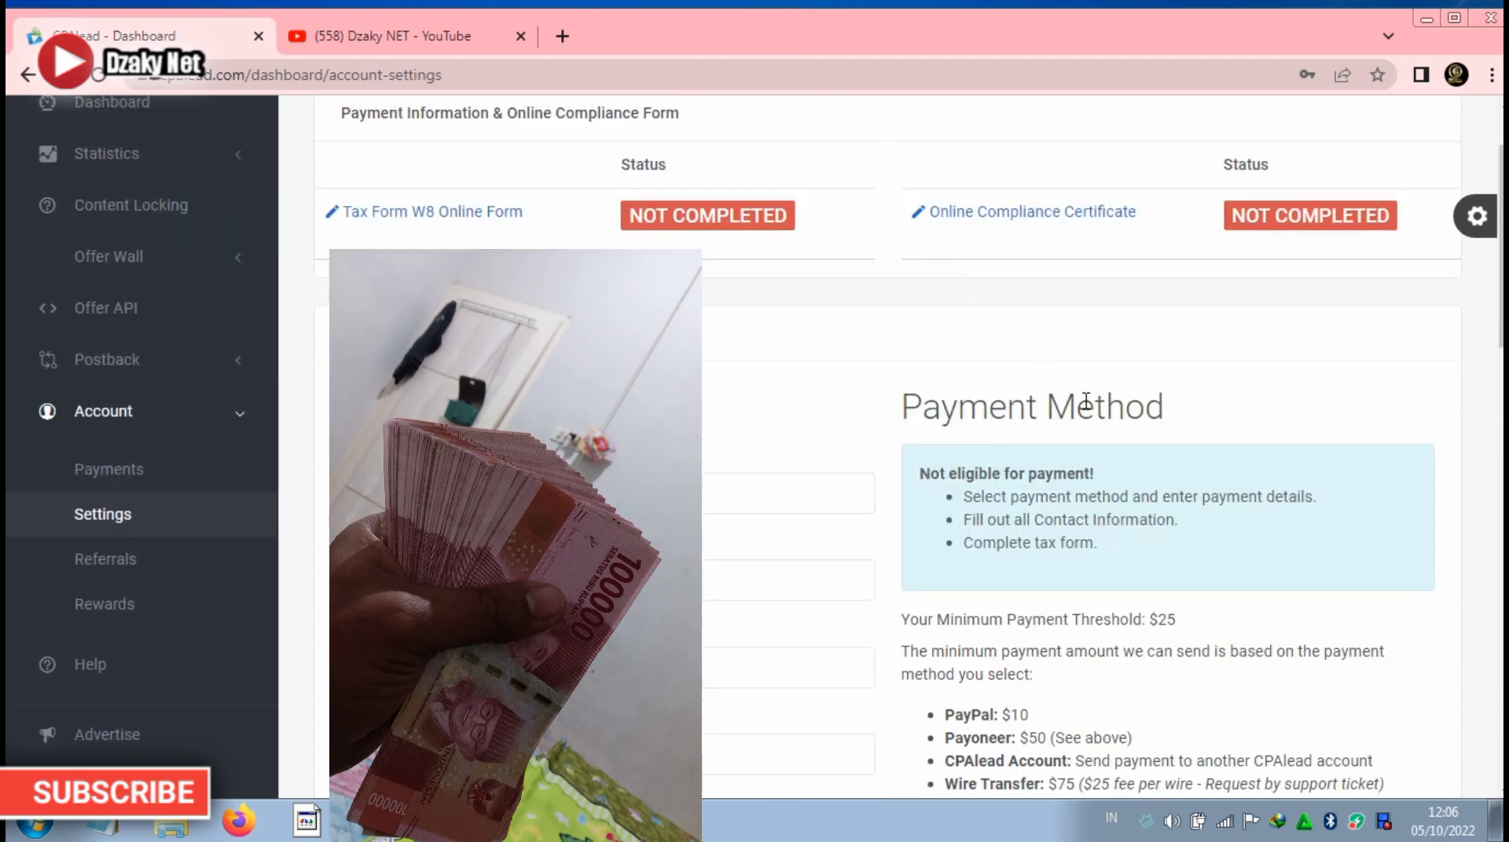
left_click_drag(893, 411, 1187, 445)
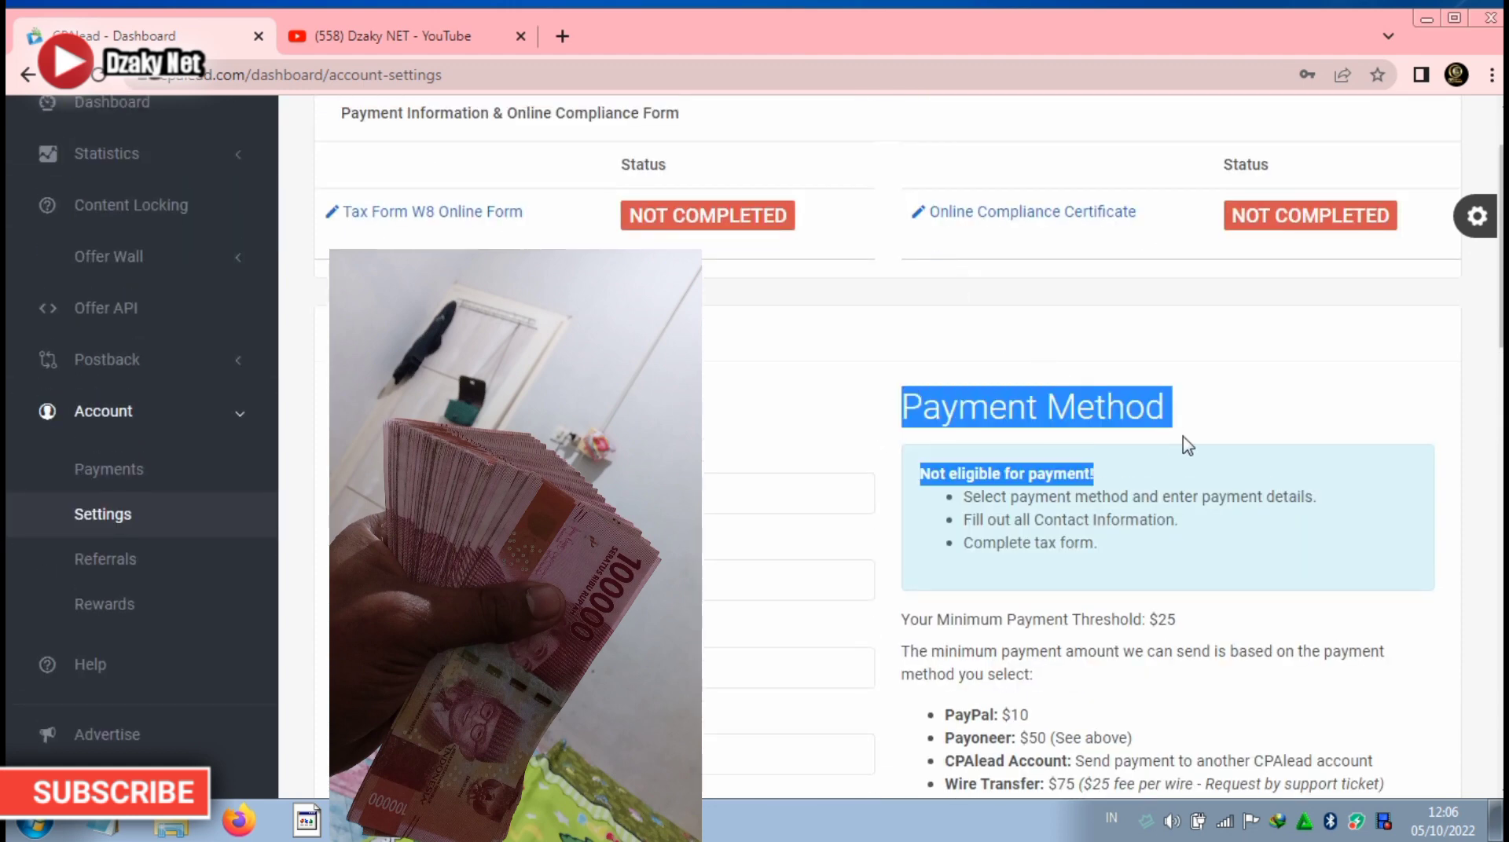
left_click(1261, 411)
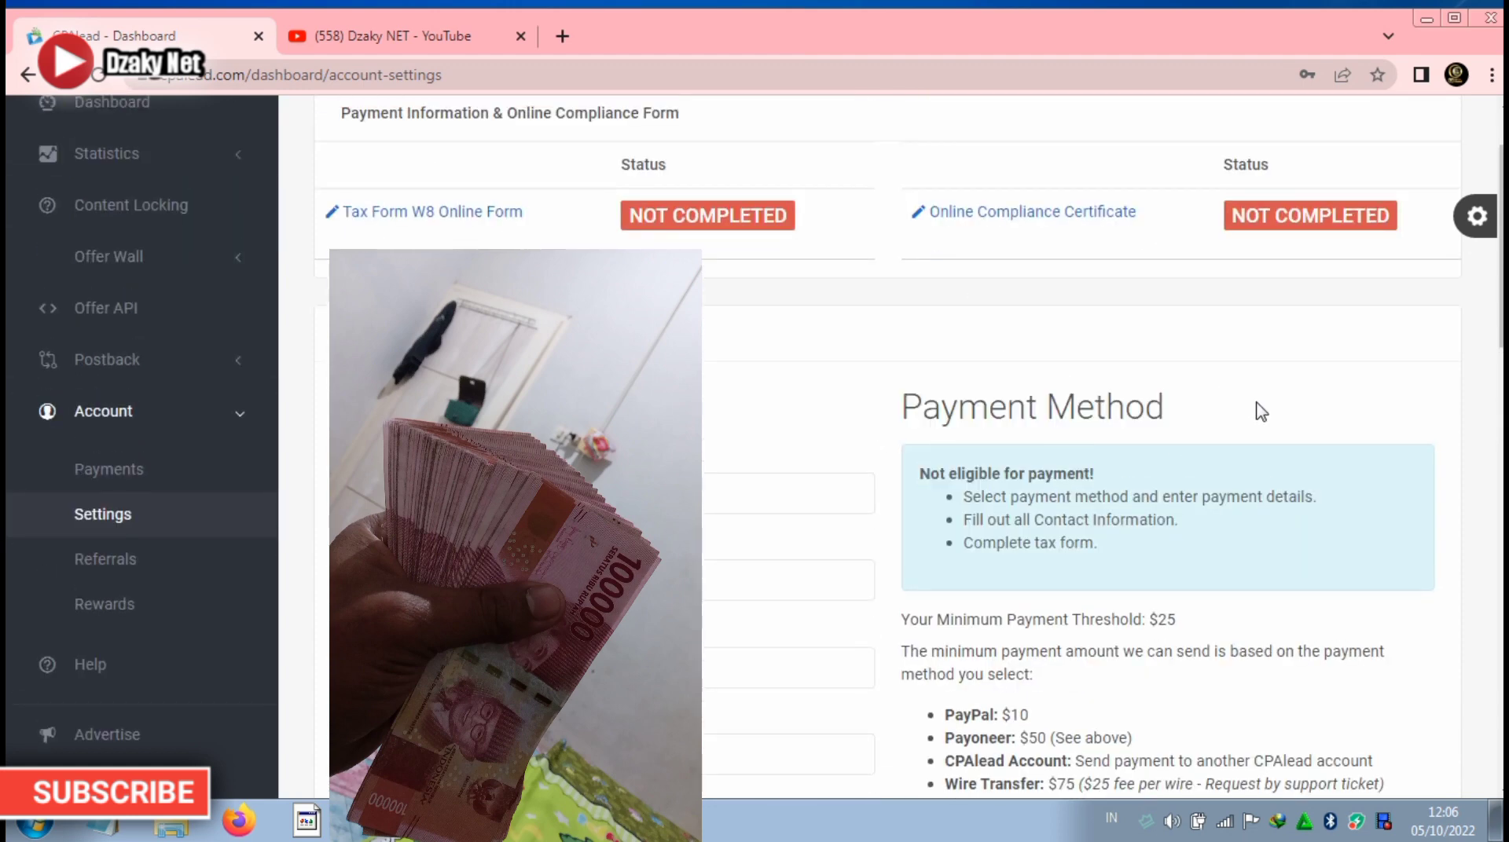
scroll(1262, 411, "down", 2)
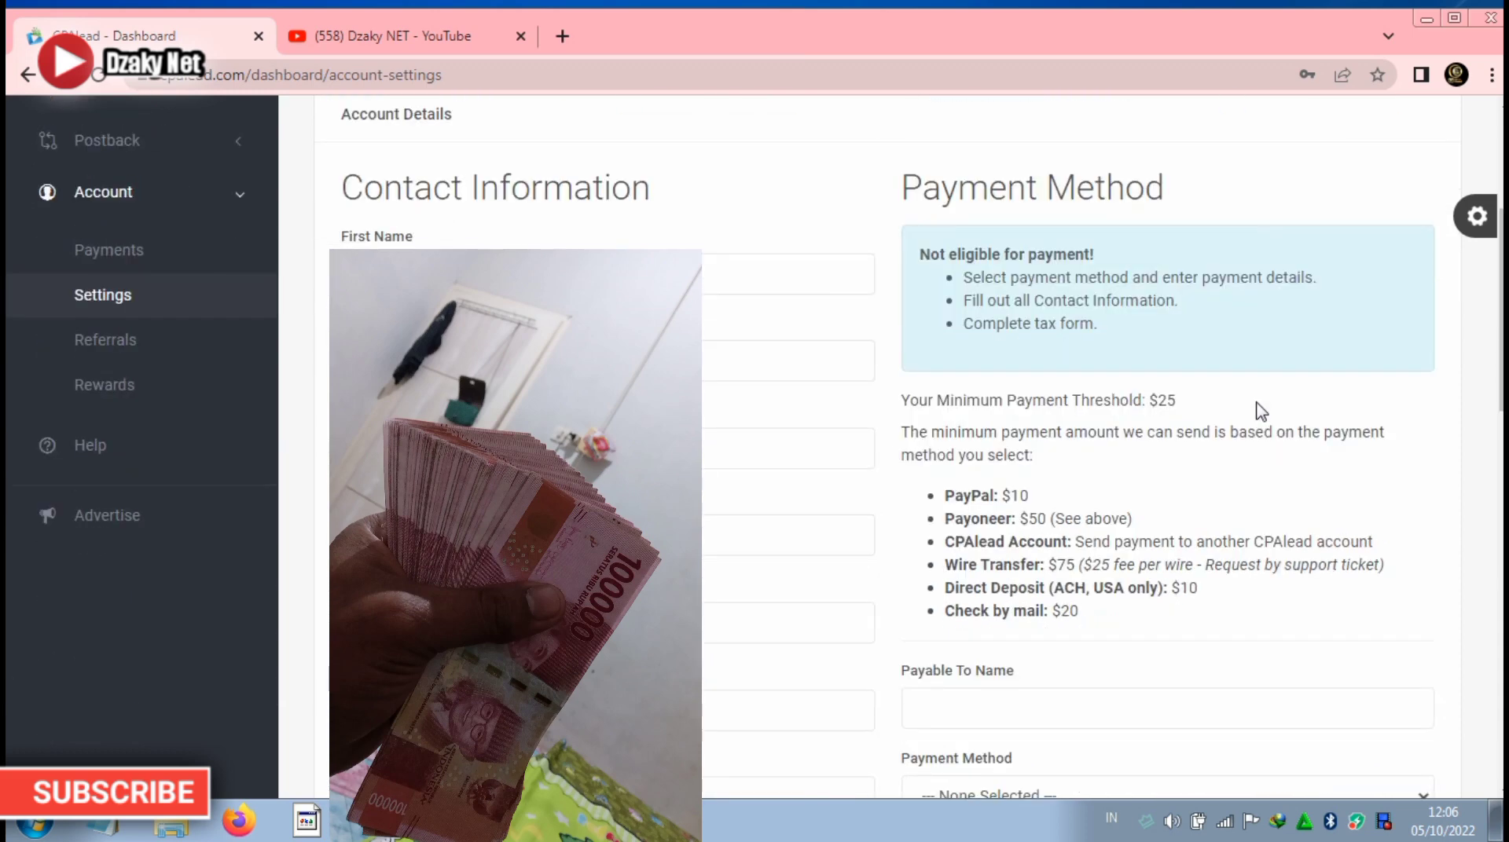
scroll(1258, 411, "down", 1)
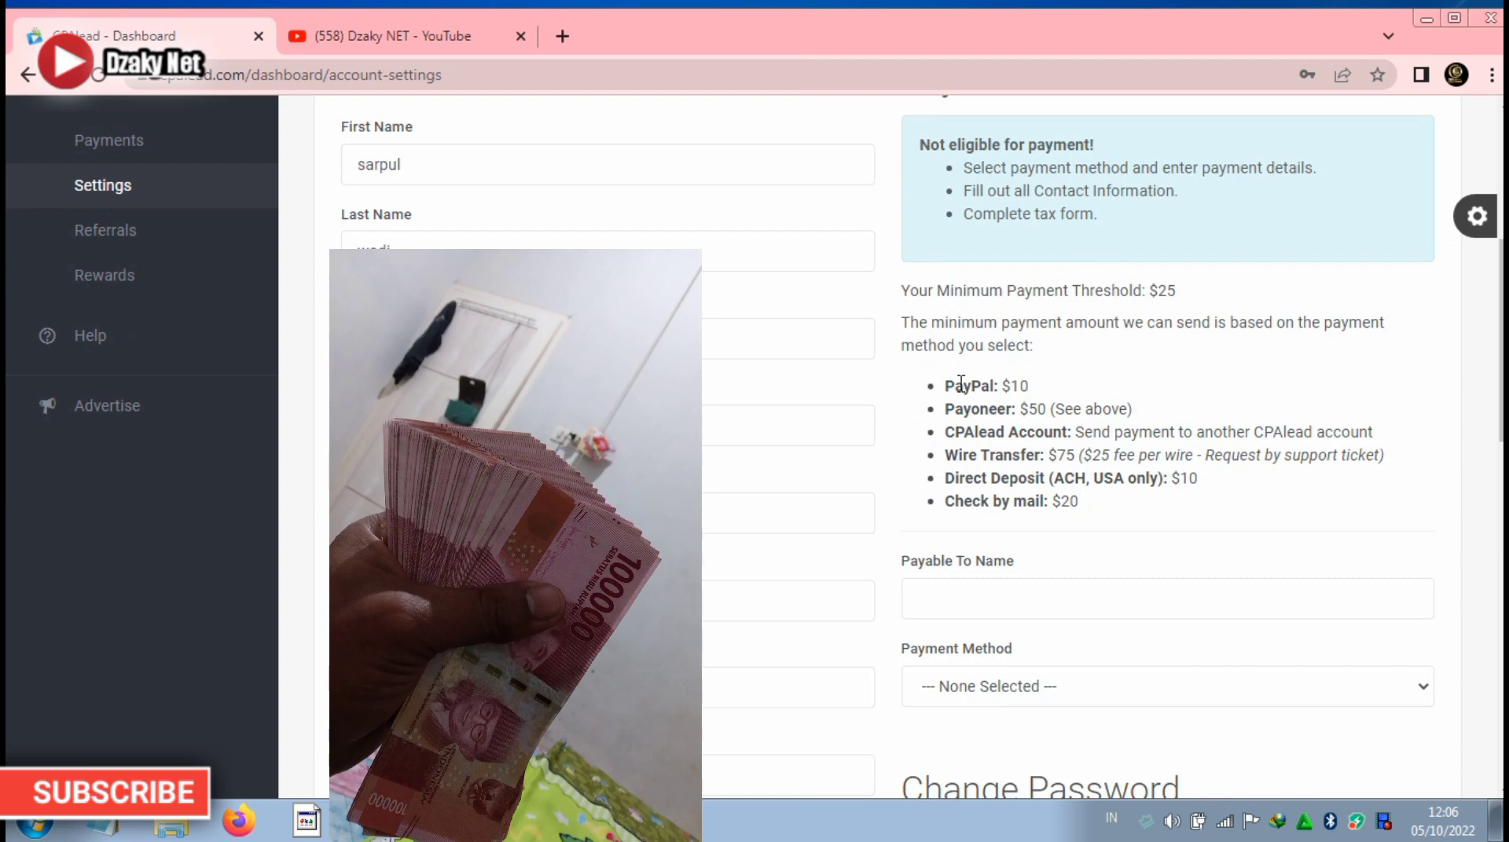
left_click_drag(946, 385, 1065, 401)
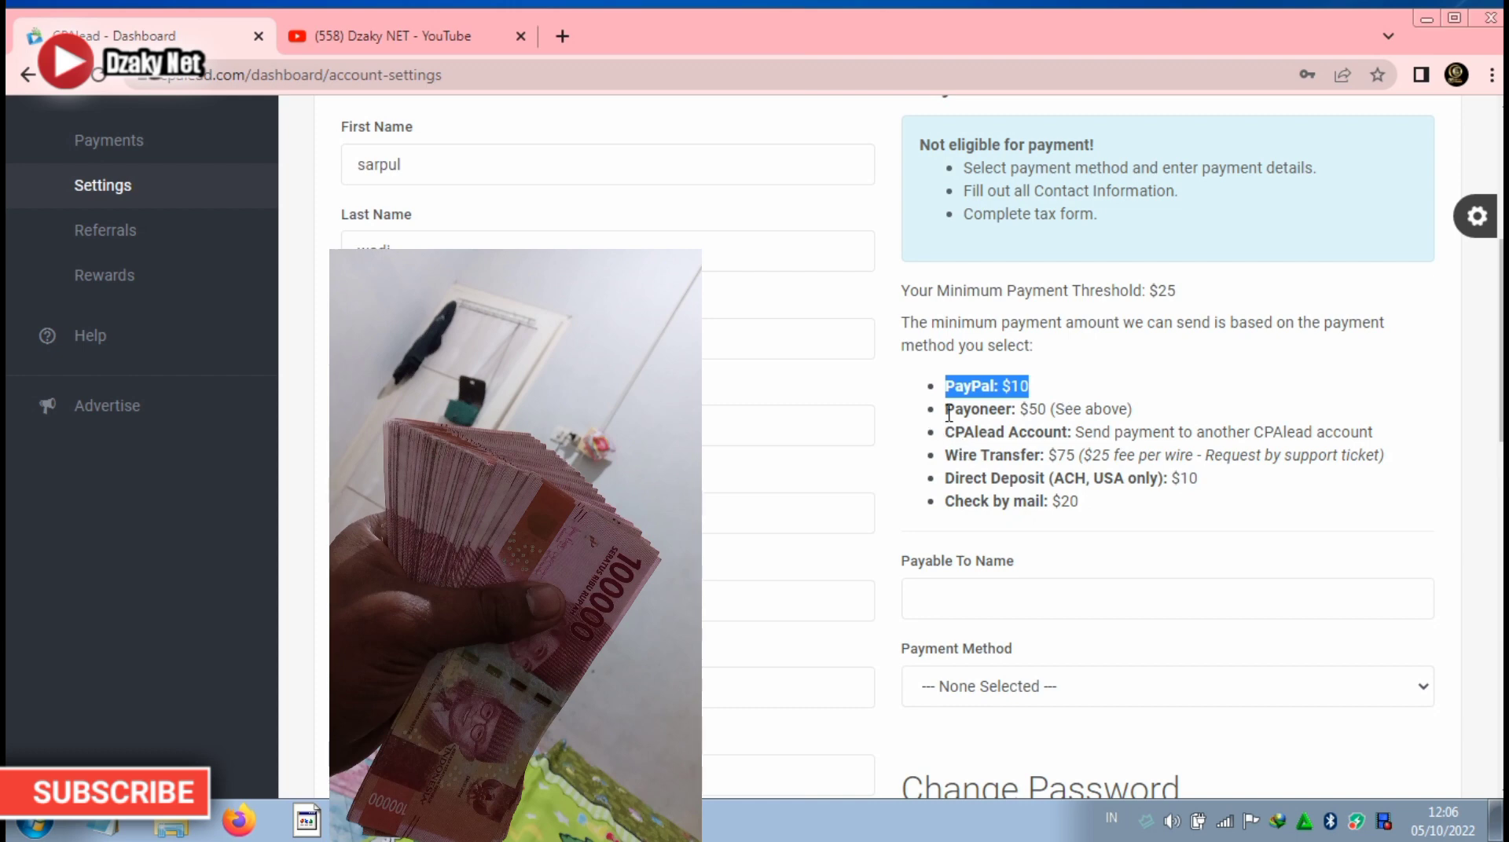
left_click_drag(947, 410, 1211, 428)
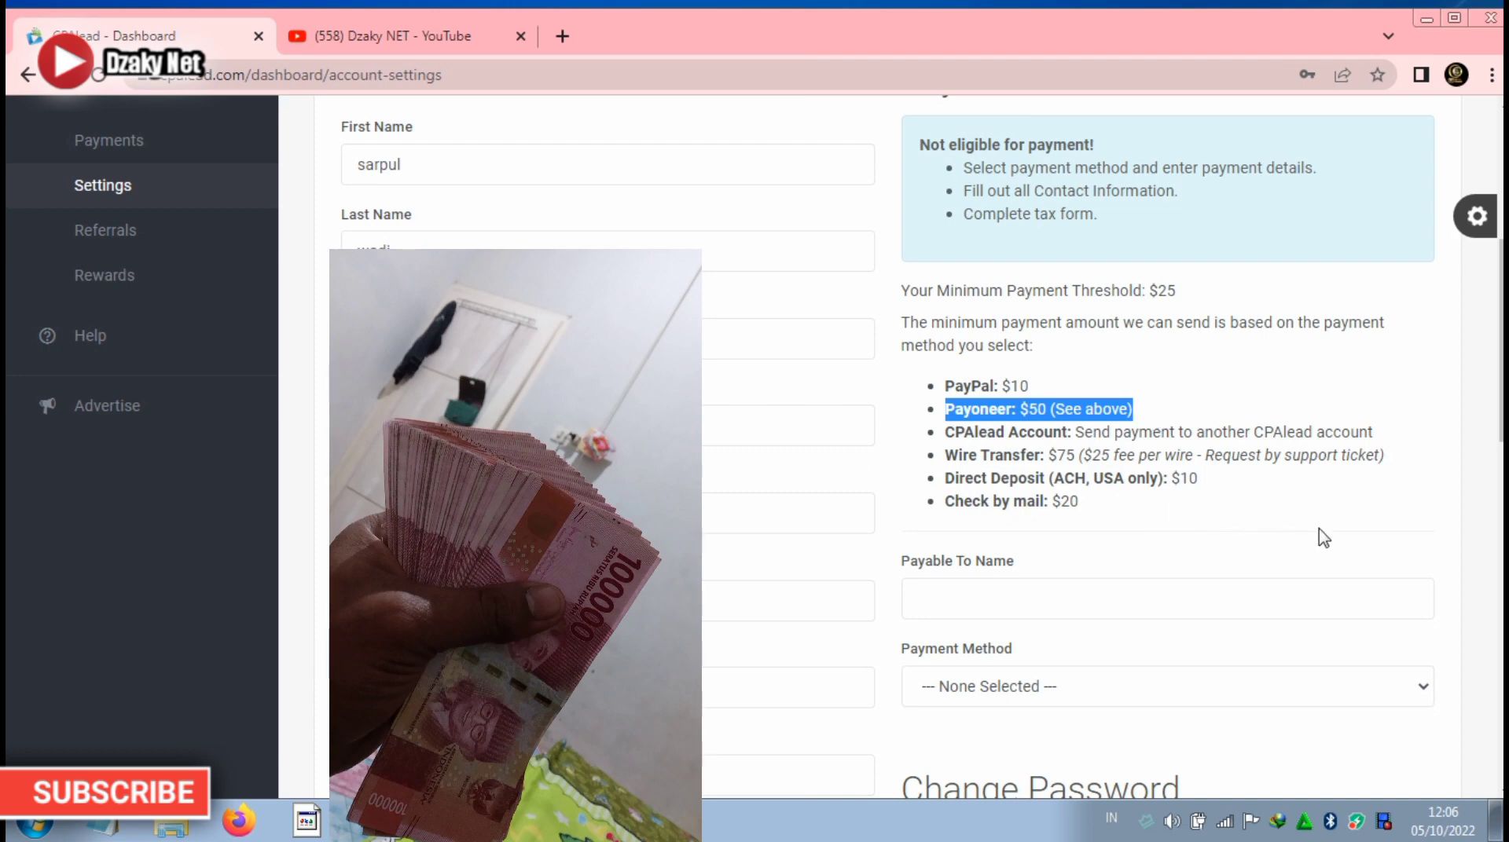
left_click(1284, 567)
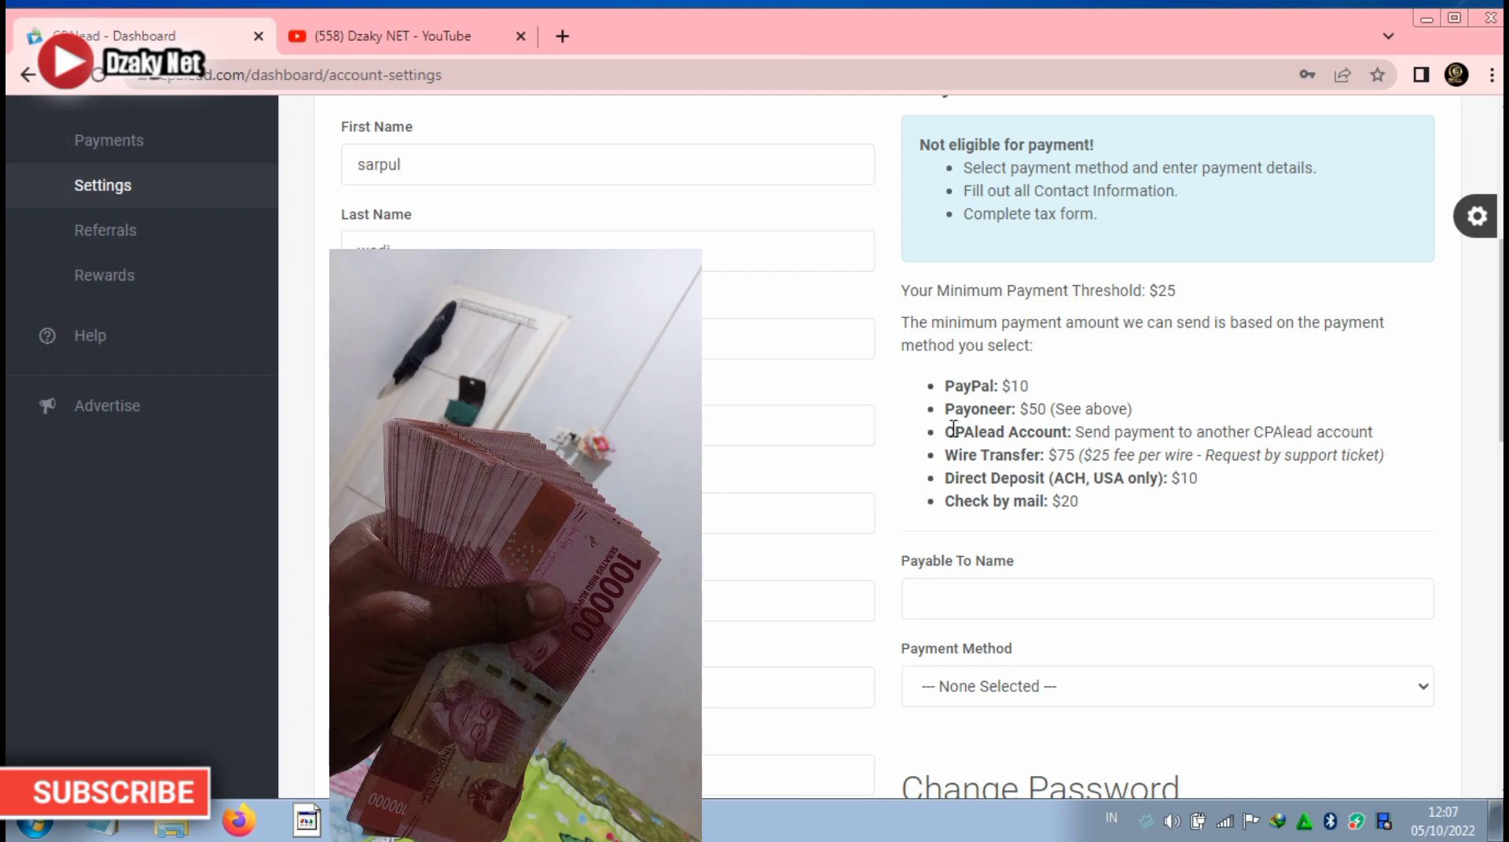
Examine the minimum payout amounts listed per payment method, especially CPAlead Account, Direct Deposit, Check by mail and PayPal.
left_click_drag(946, 432, 1409, 446)
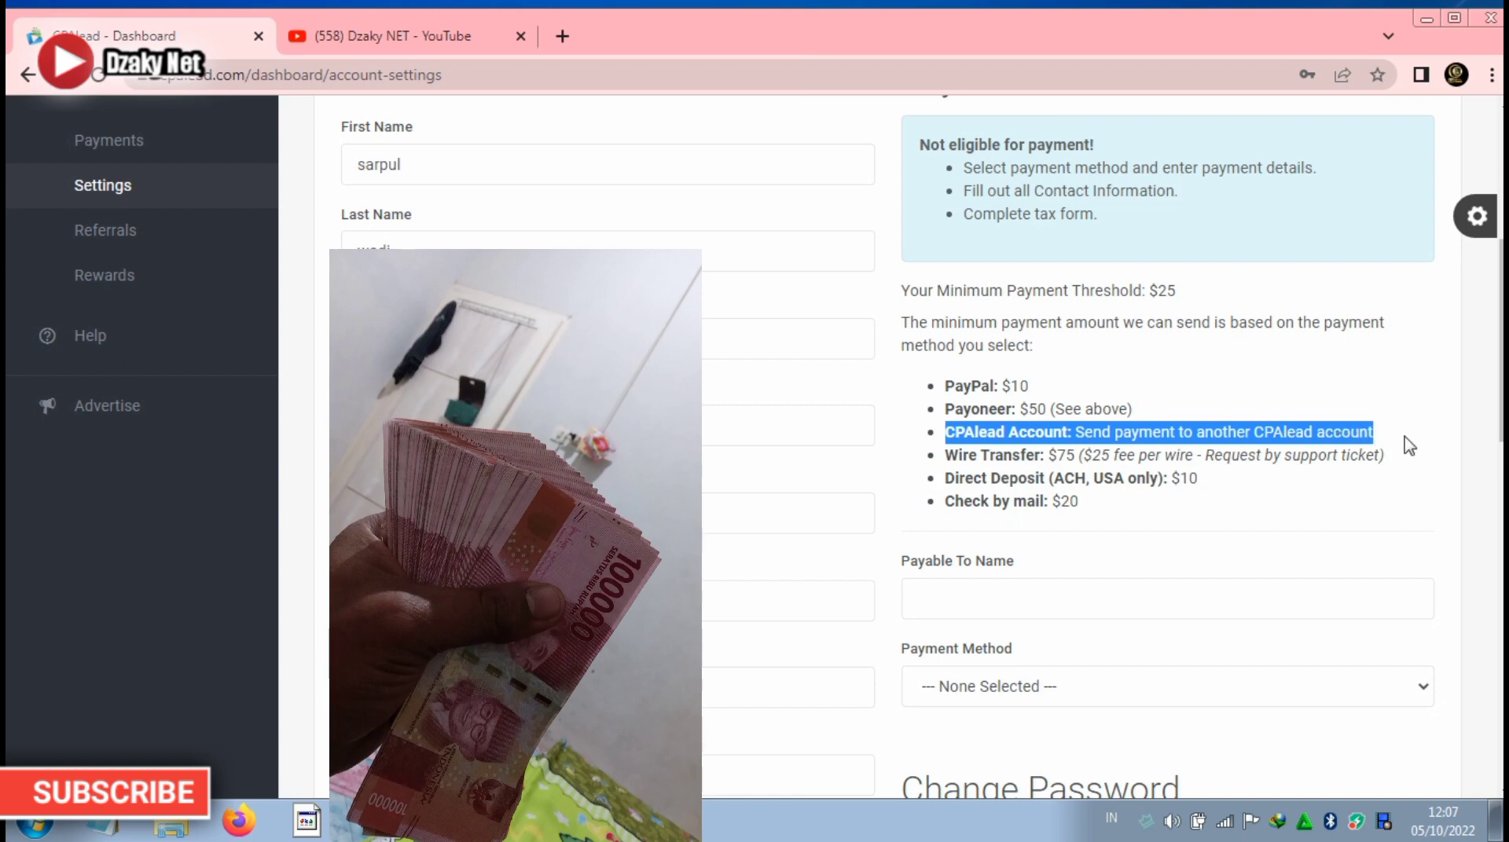
left_click(1416, 481)
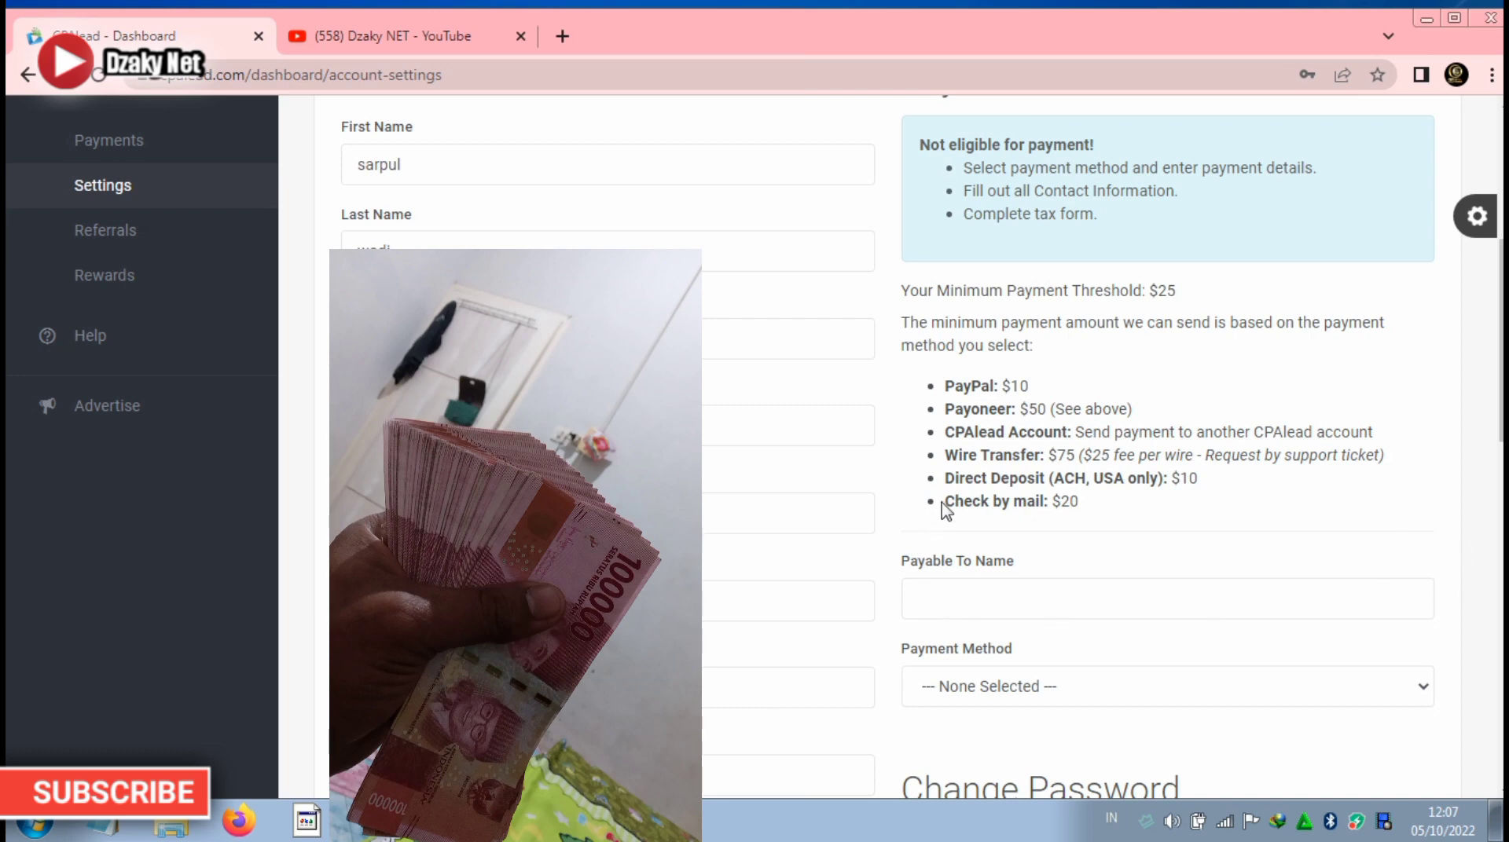
left_click_drag(947, 478, 1224, 498)
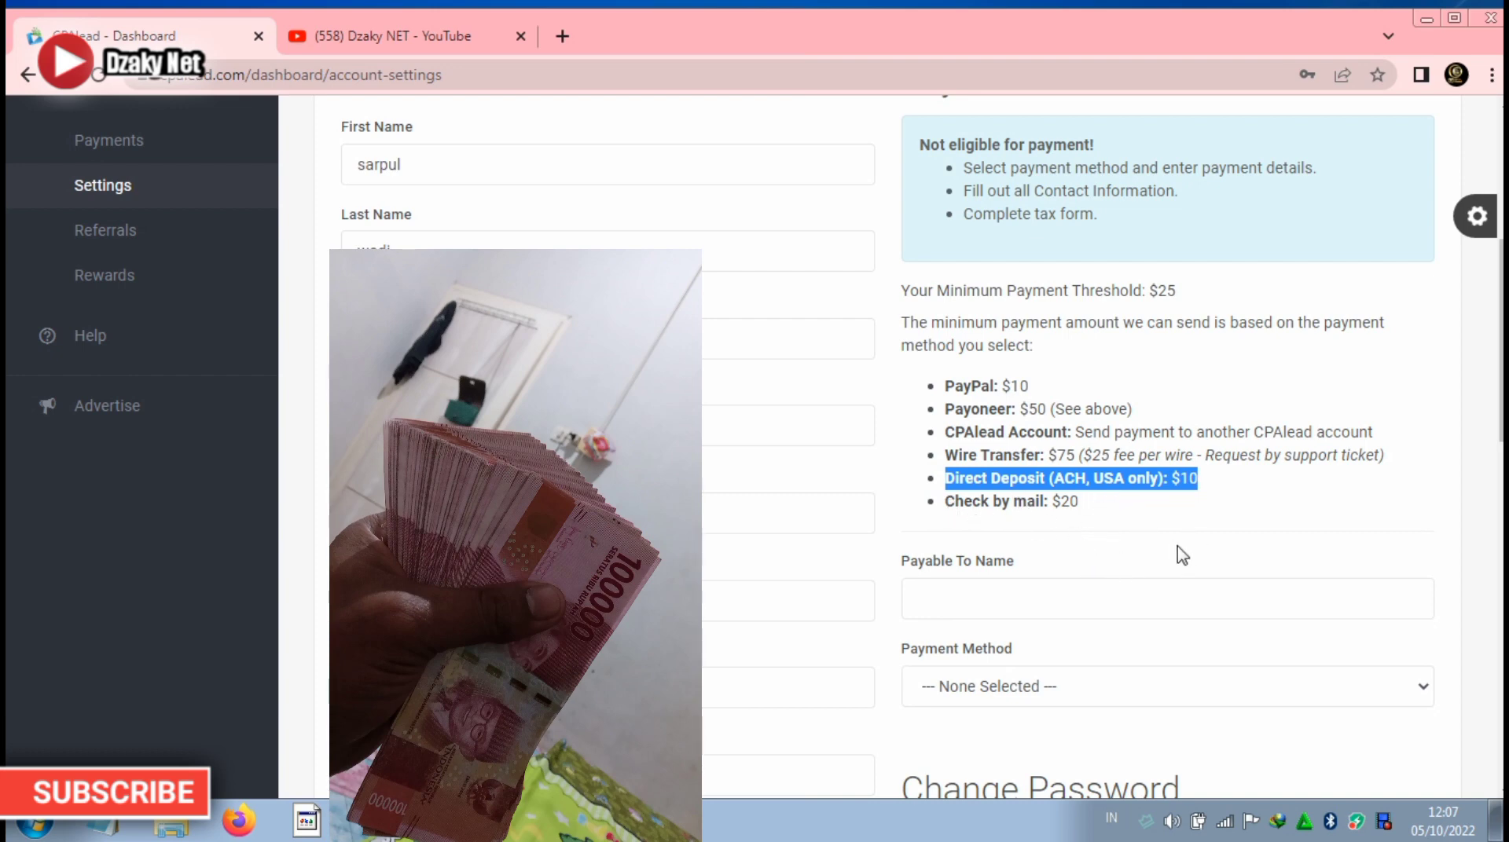
left_click(1096, 531)
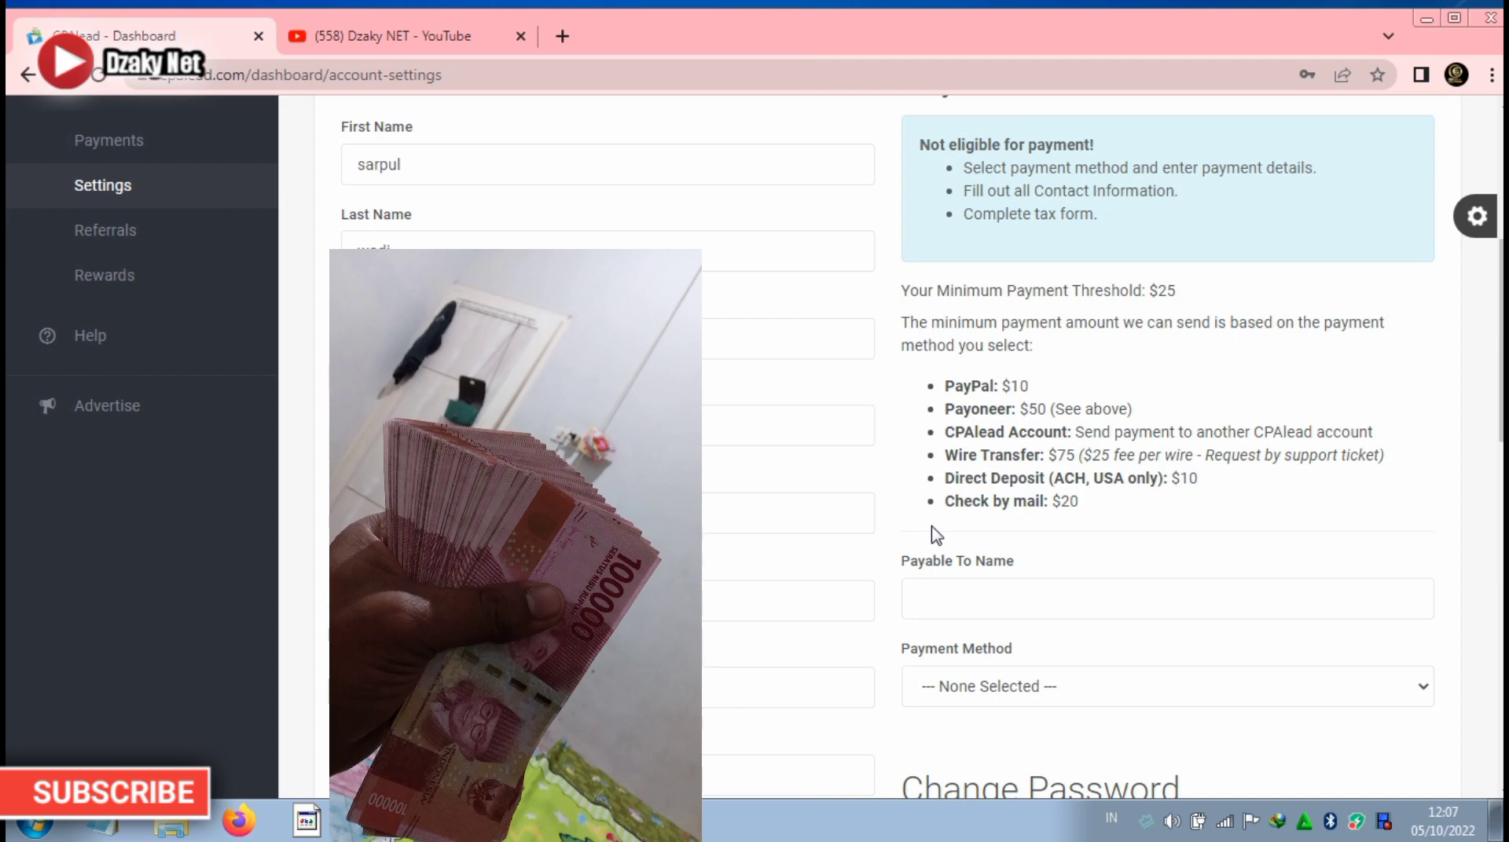
scroll(936, 535, "down", 3)
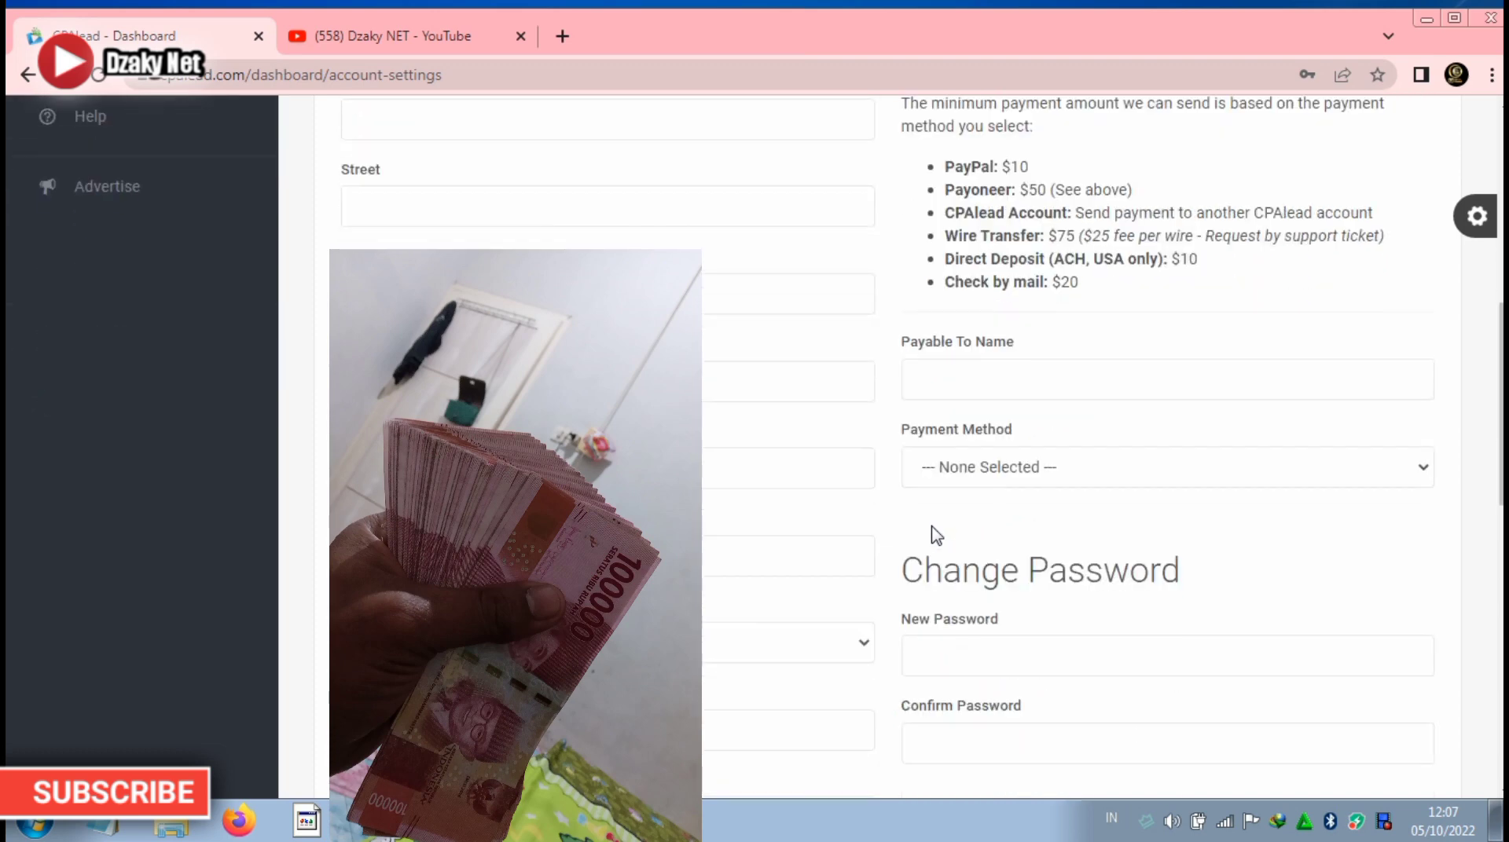
scroll(1053, 492, "up", 1)
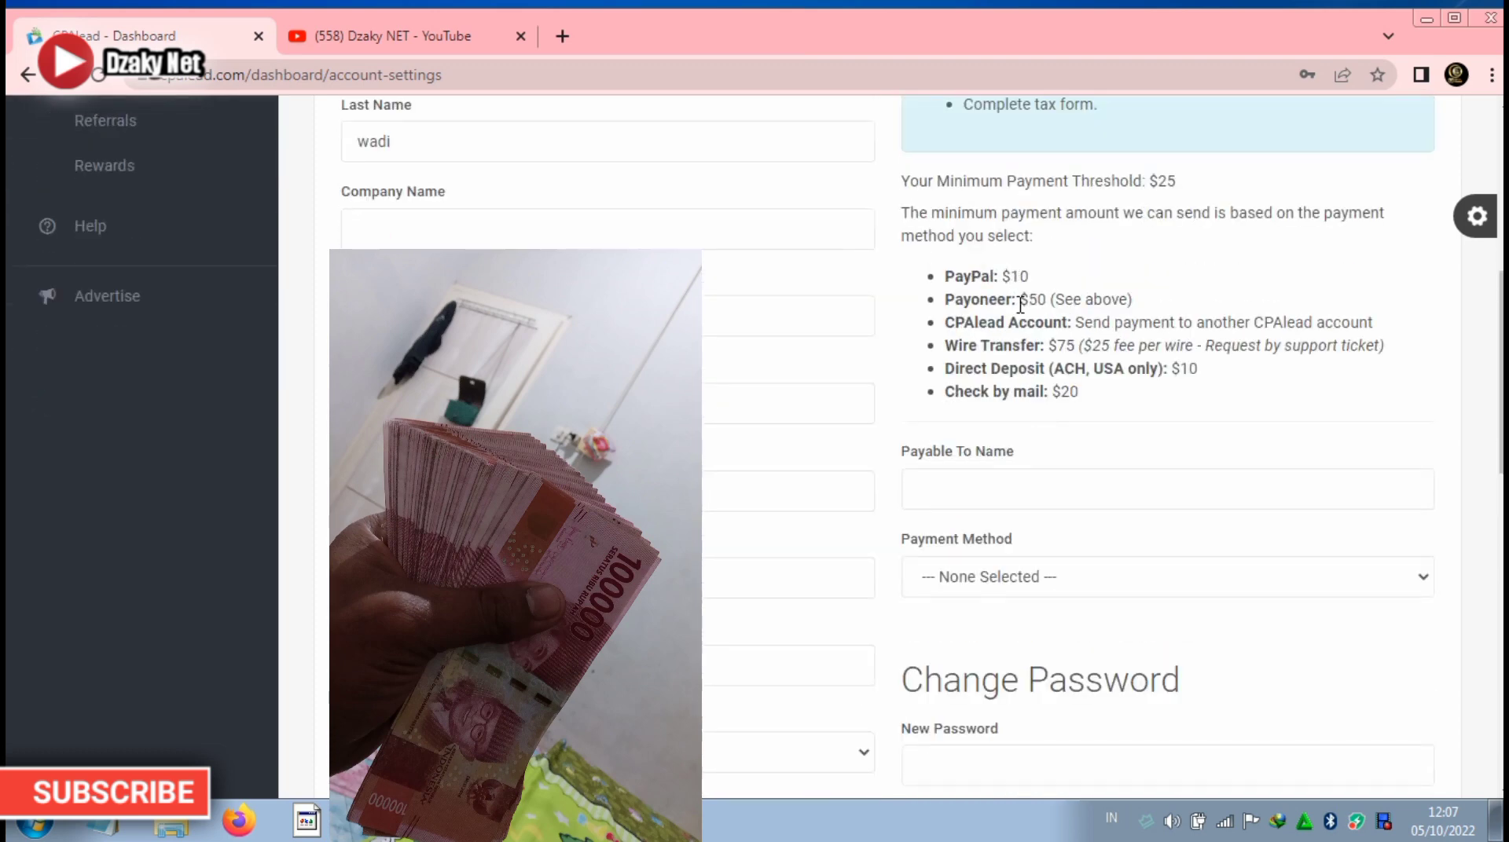
left_click_drag(1057, 277, 902, 287)
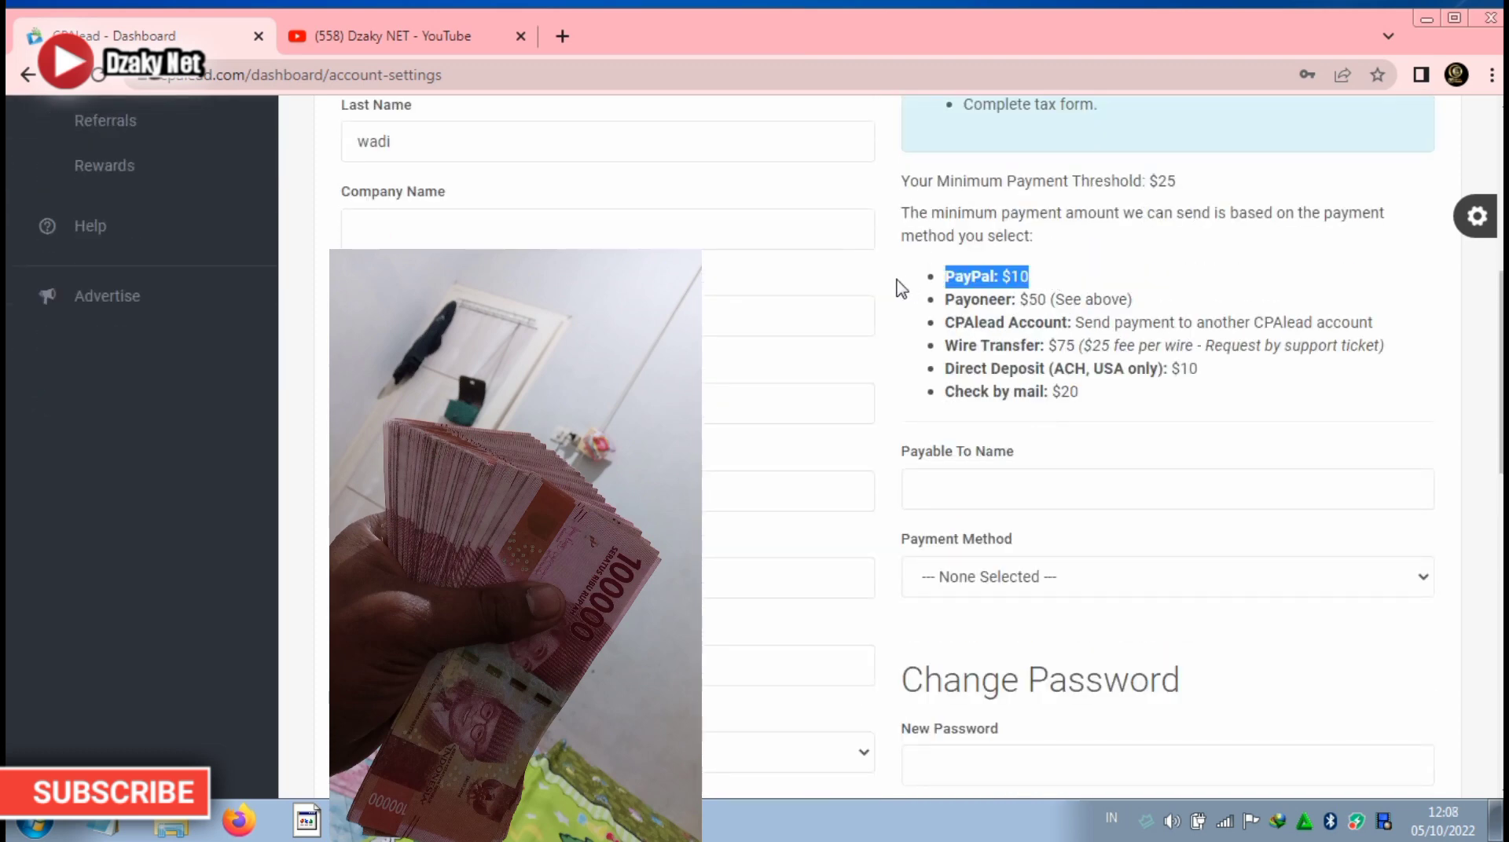
Fill in the Payable To Name and the address fields with the browser's saved contact details.
left_click(956, 482)
left_click(1079, 550)
scroll(1104, 439, "down", 4)
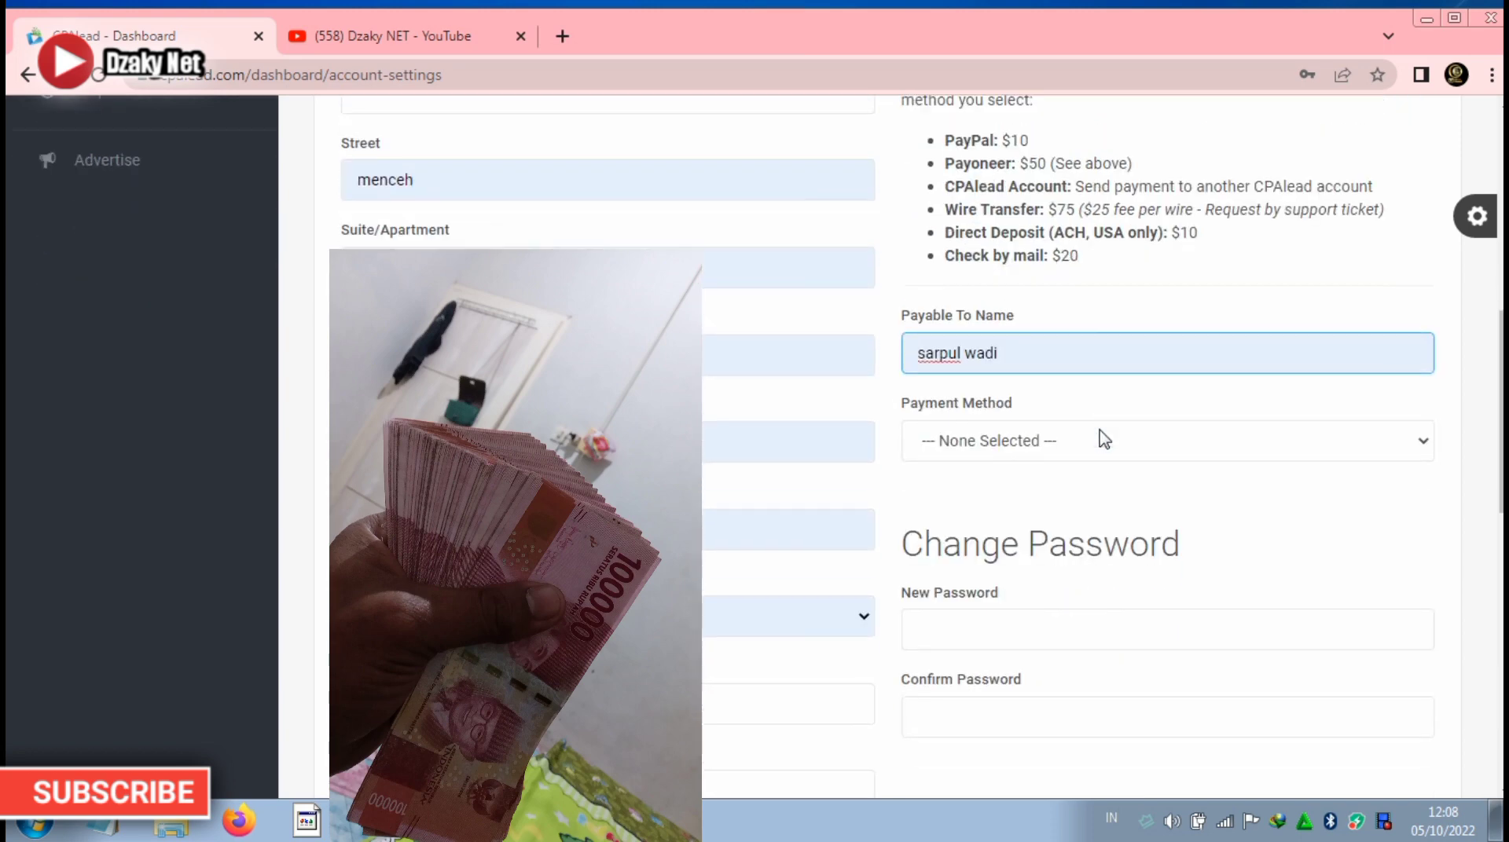
scroll(1104, 438, "up", 3)
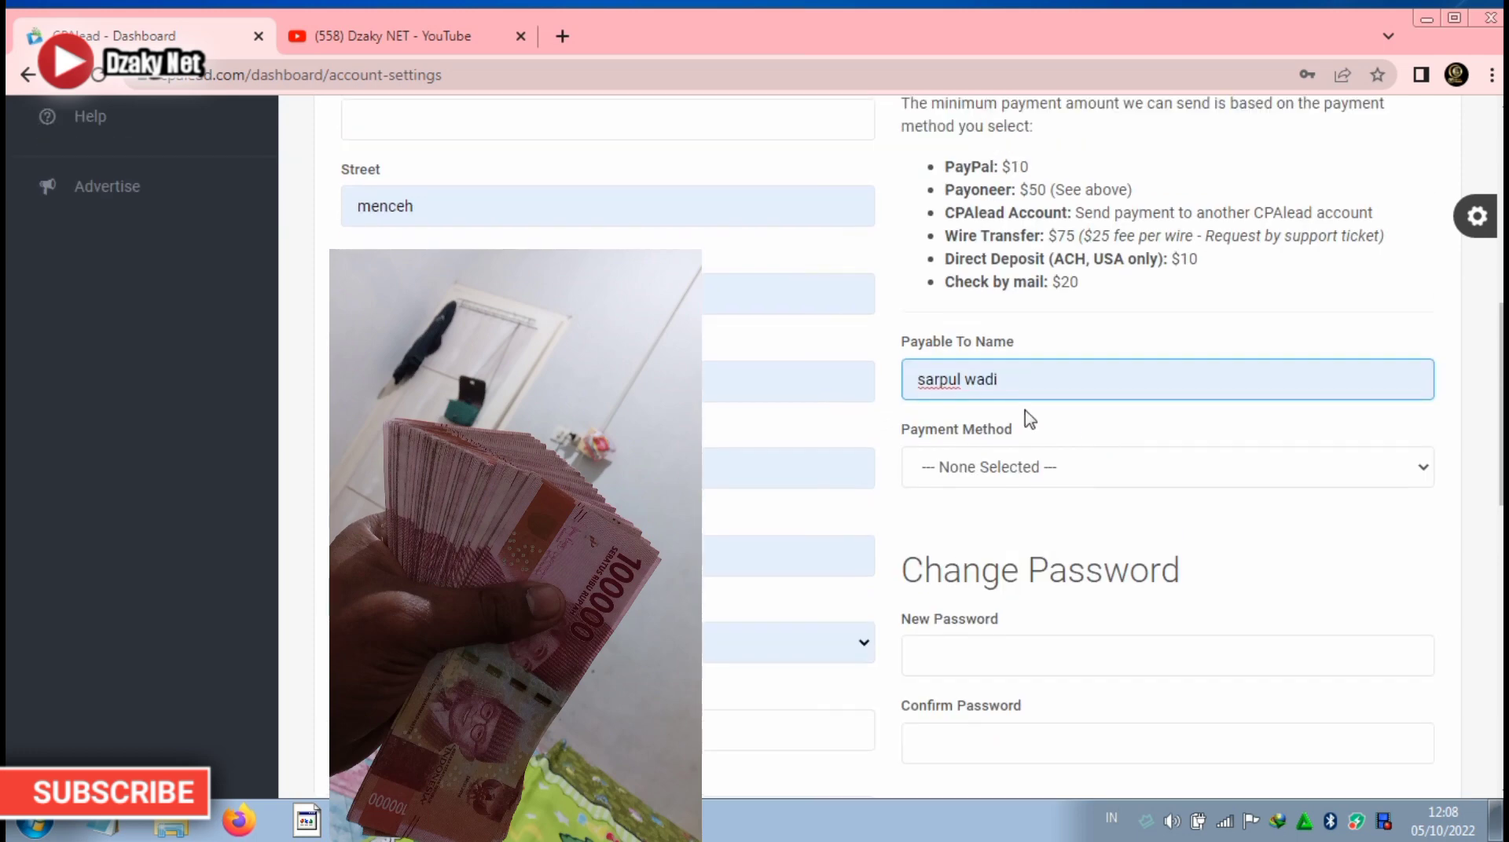
Choose Paypal as the payment method and activate the Paypal Email field.
left_click(1326, 476)
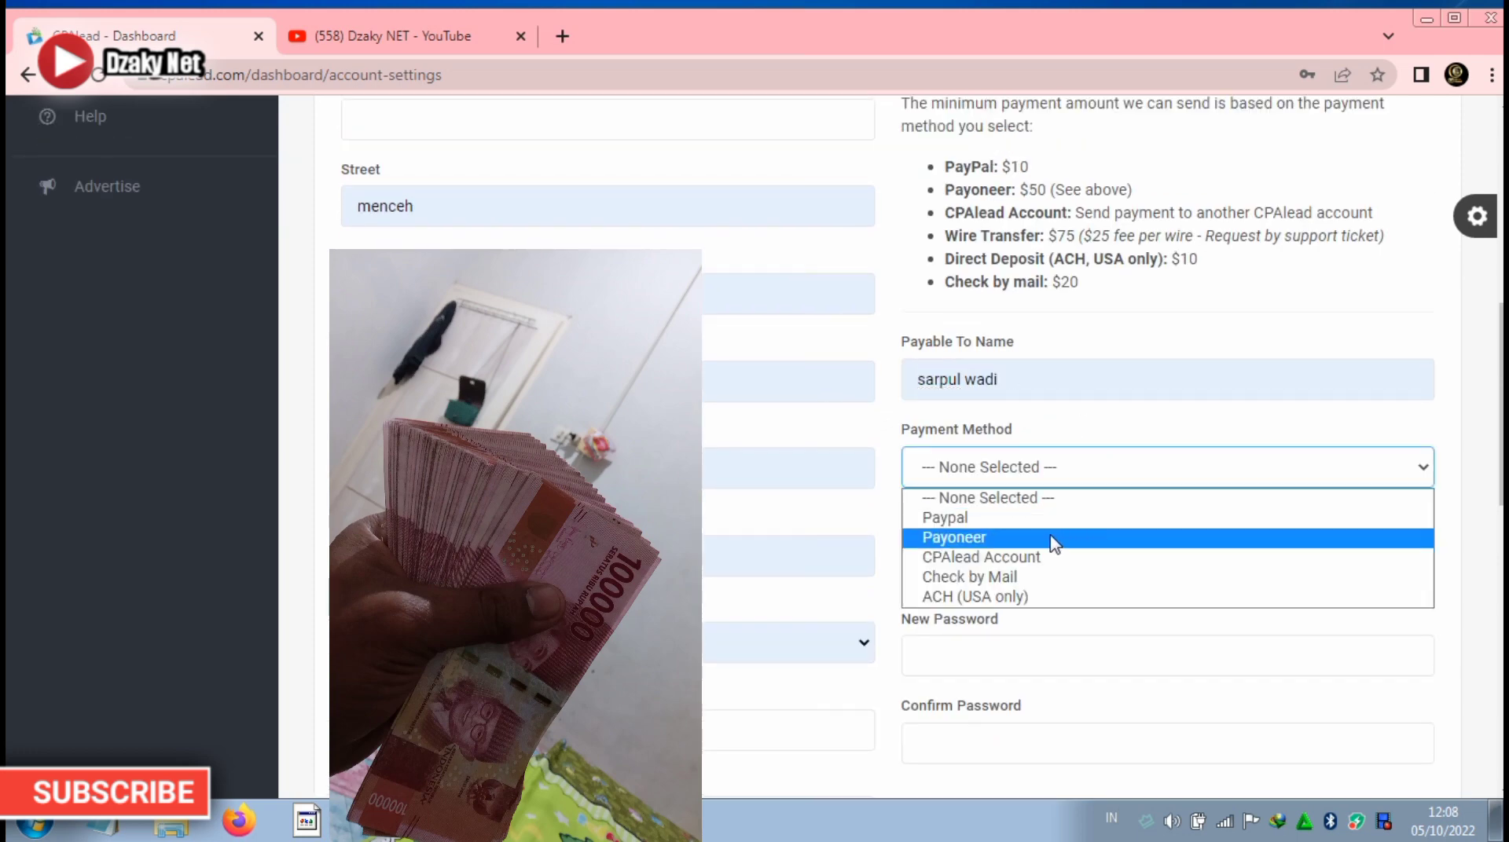
left_click(933, 519)
scroll(1122, 546, "down", 2)
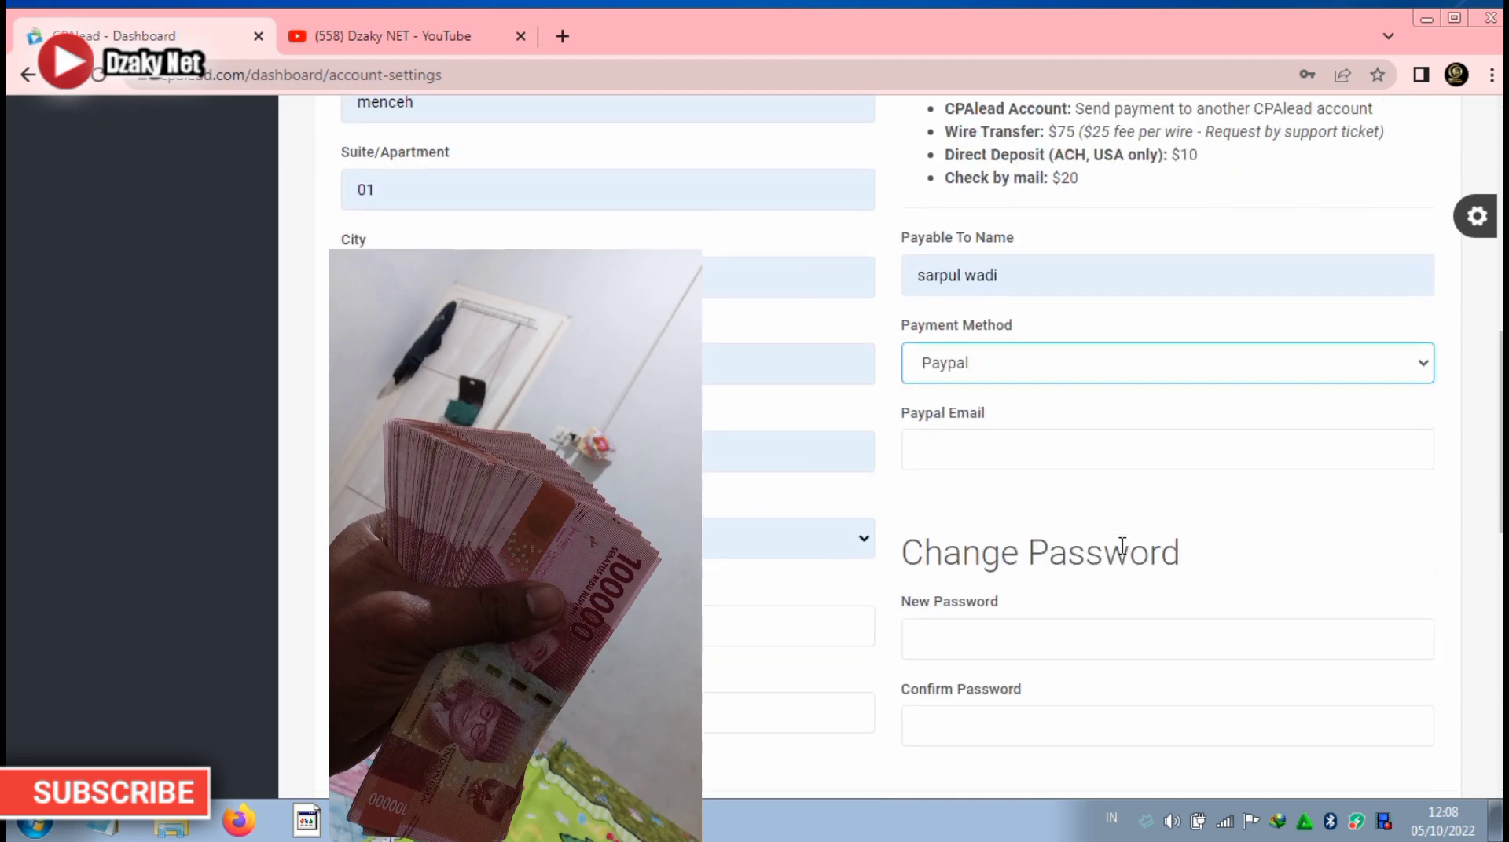
left_click(980, 444)
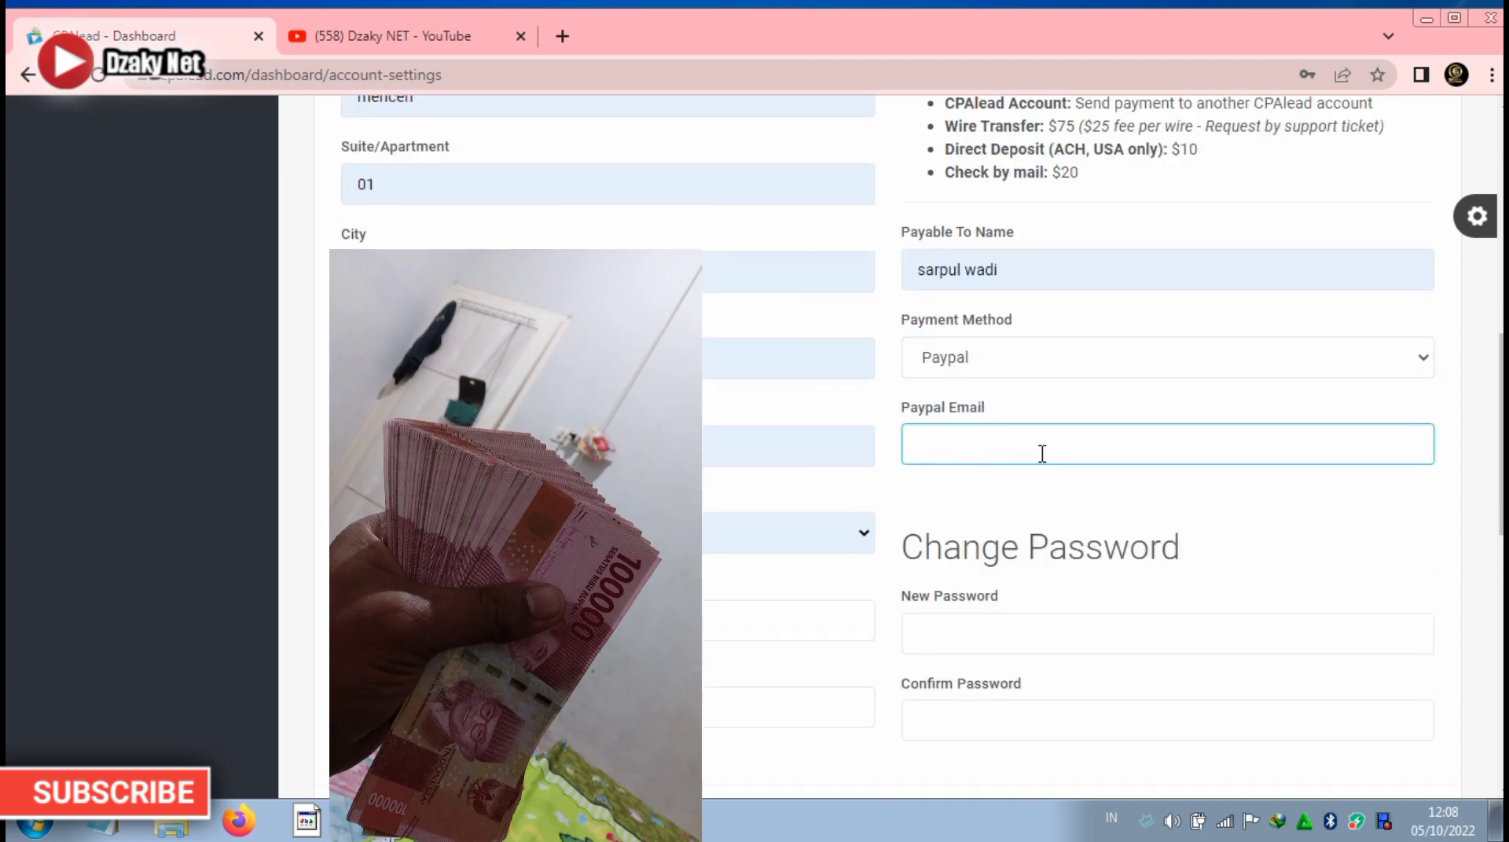
Look through the remaining account settings, including the display currency options, and return to the start of the page.
scroll(1042, 454, "down", 6)
scroll(922, 505, "down", 2)
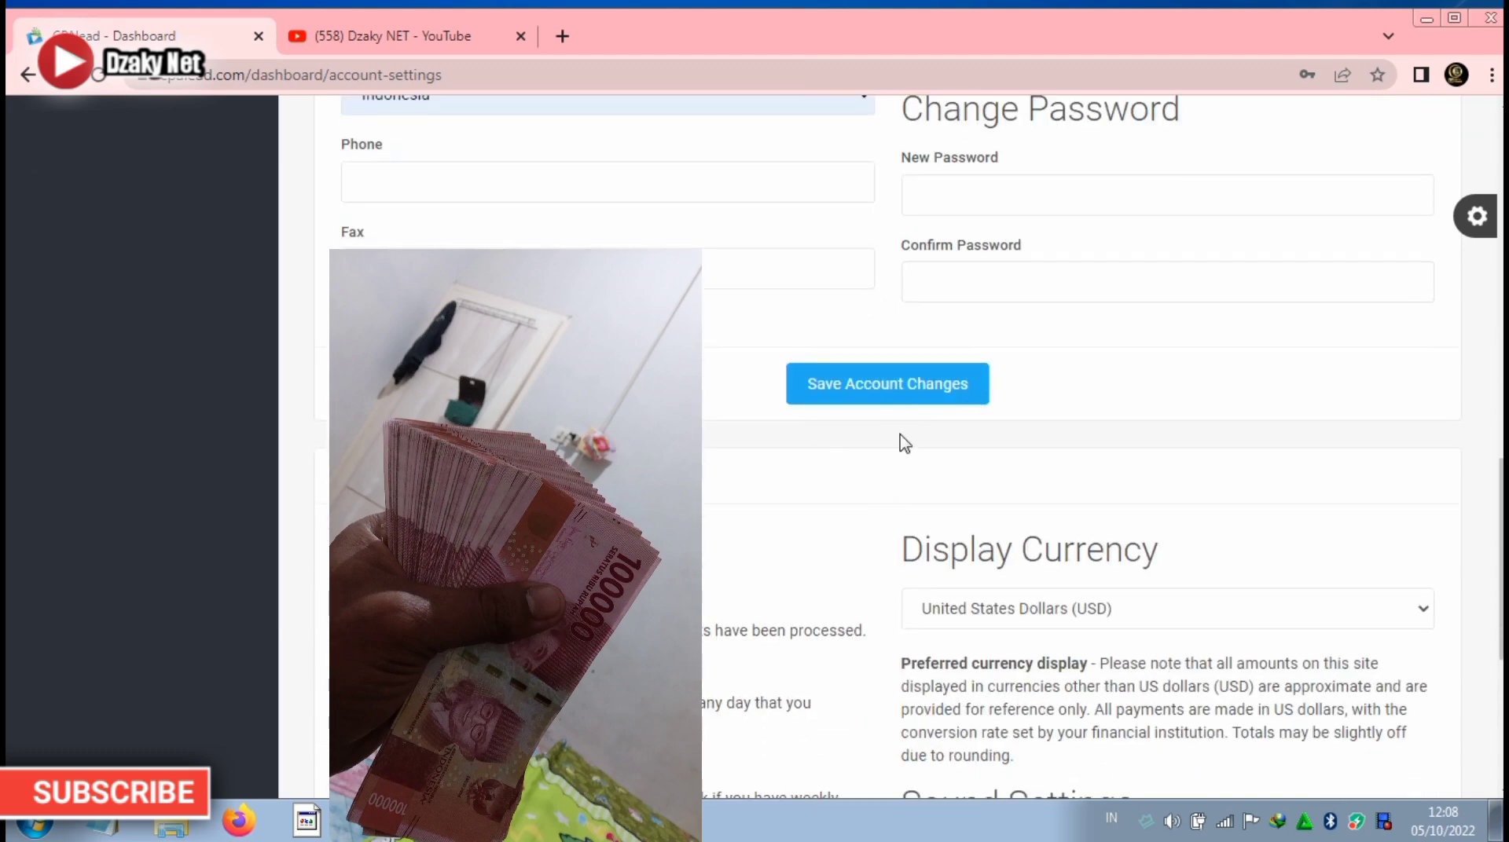
scroll(902, 443, "down", 2)
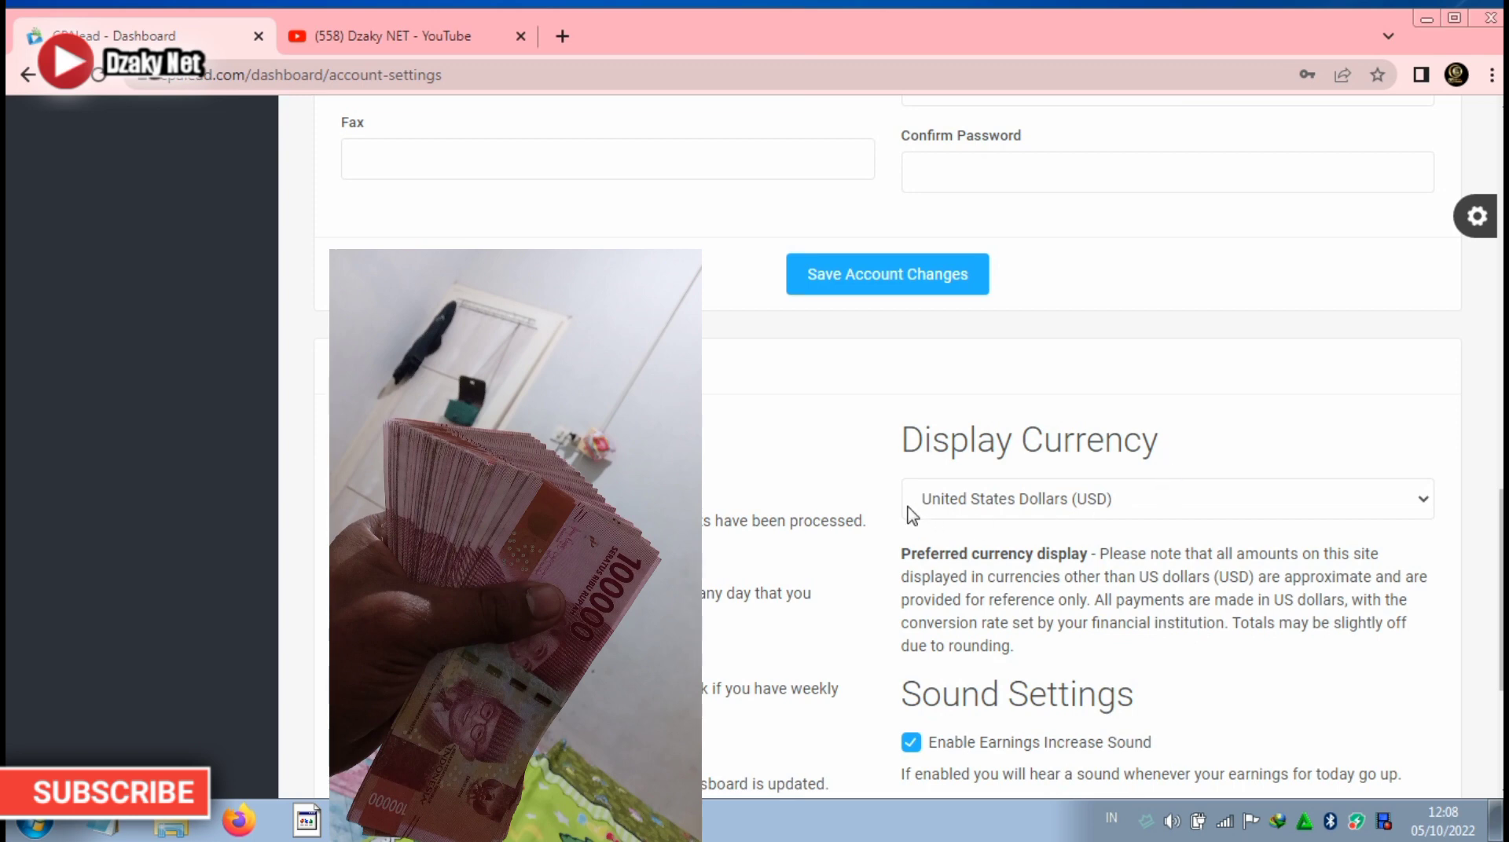
left_click(1413, 503)
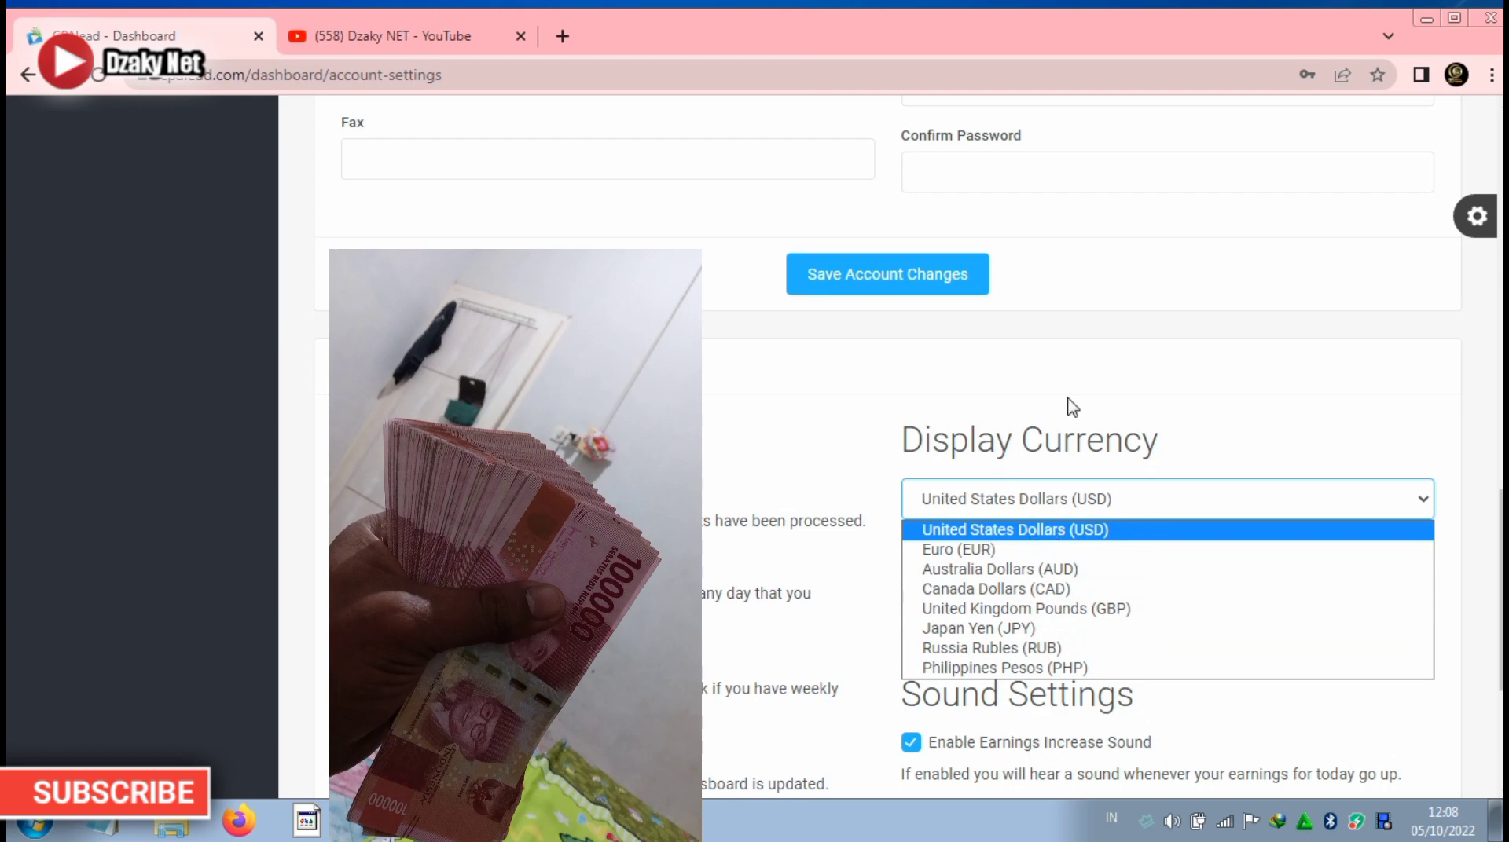
left_click(1222, 409)
scroll(1223, 408, "up", 7)
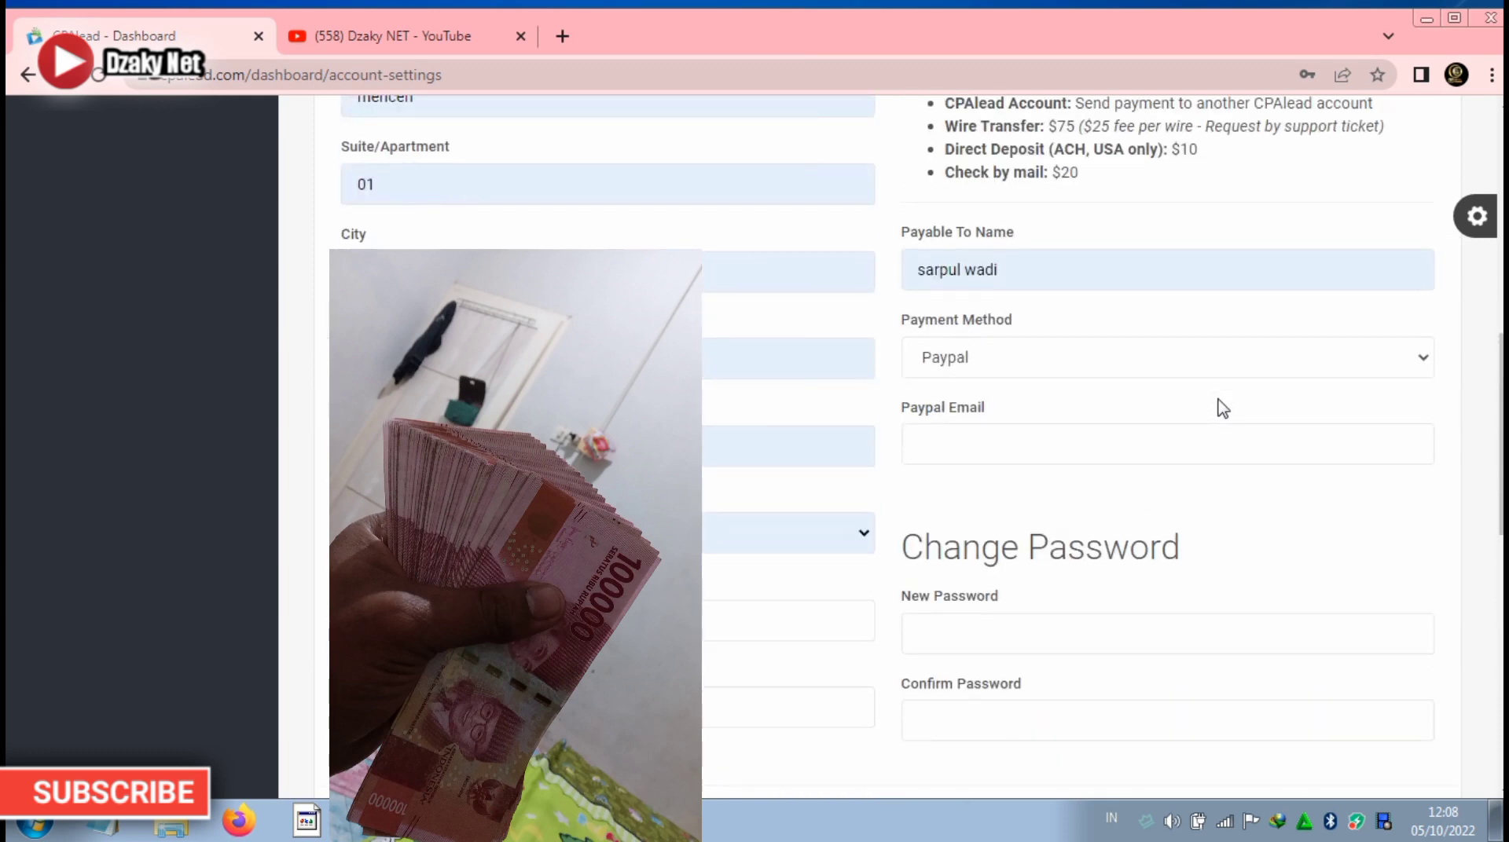
scroll(1223, 407, "up", 10)
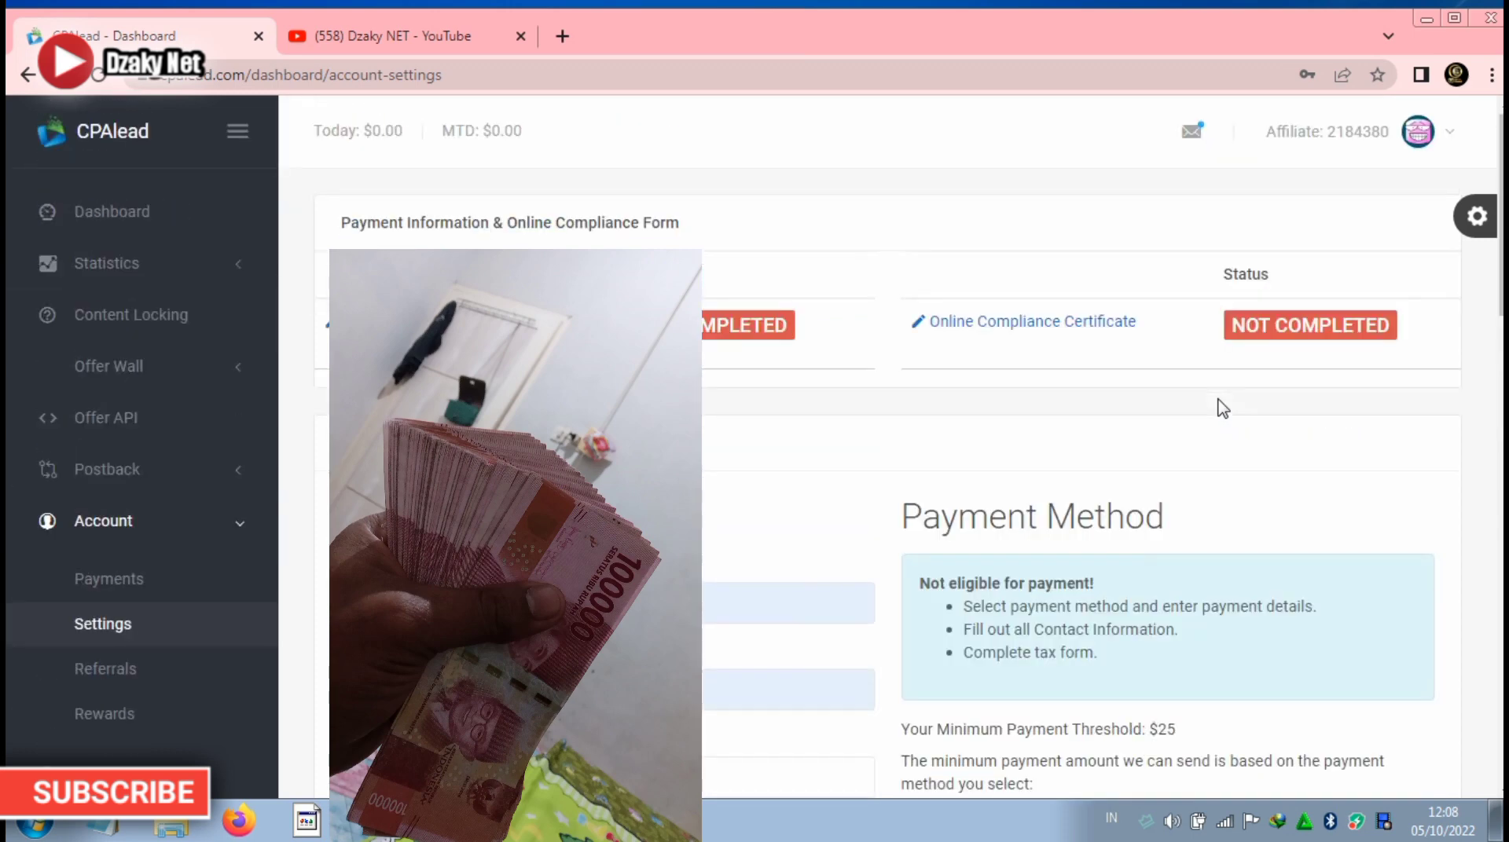
Open the dashboard and look through the available offers with their devices, types, countries and payouts.
left_click(123, 216)
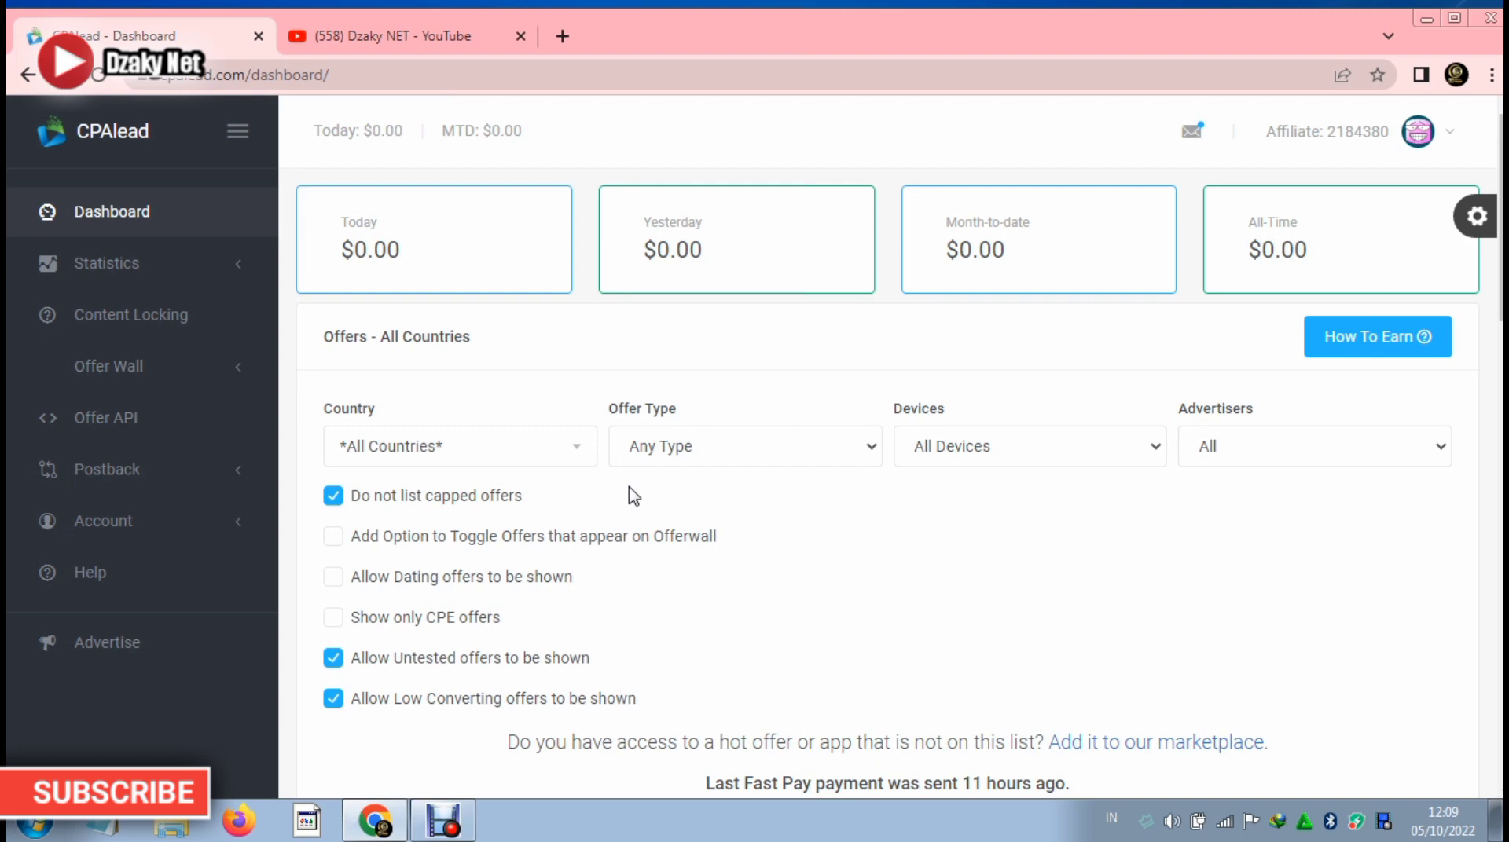
scroll(644, 487, "down", 2)
scroll(645, 409, "down", 5)
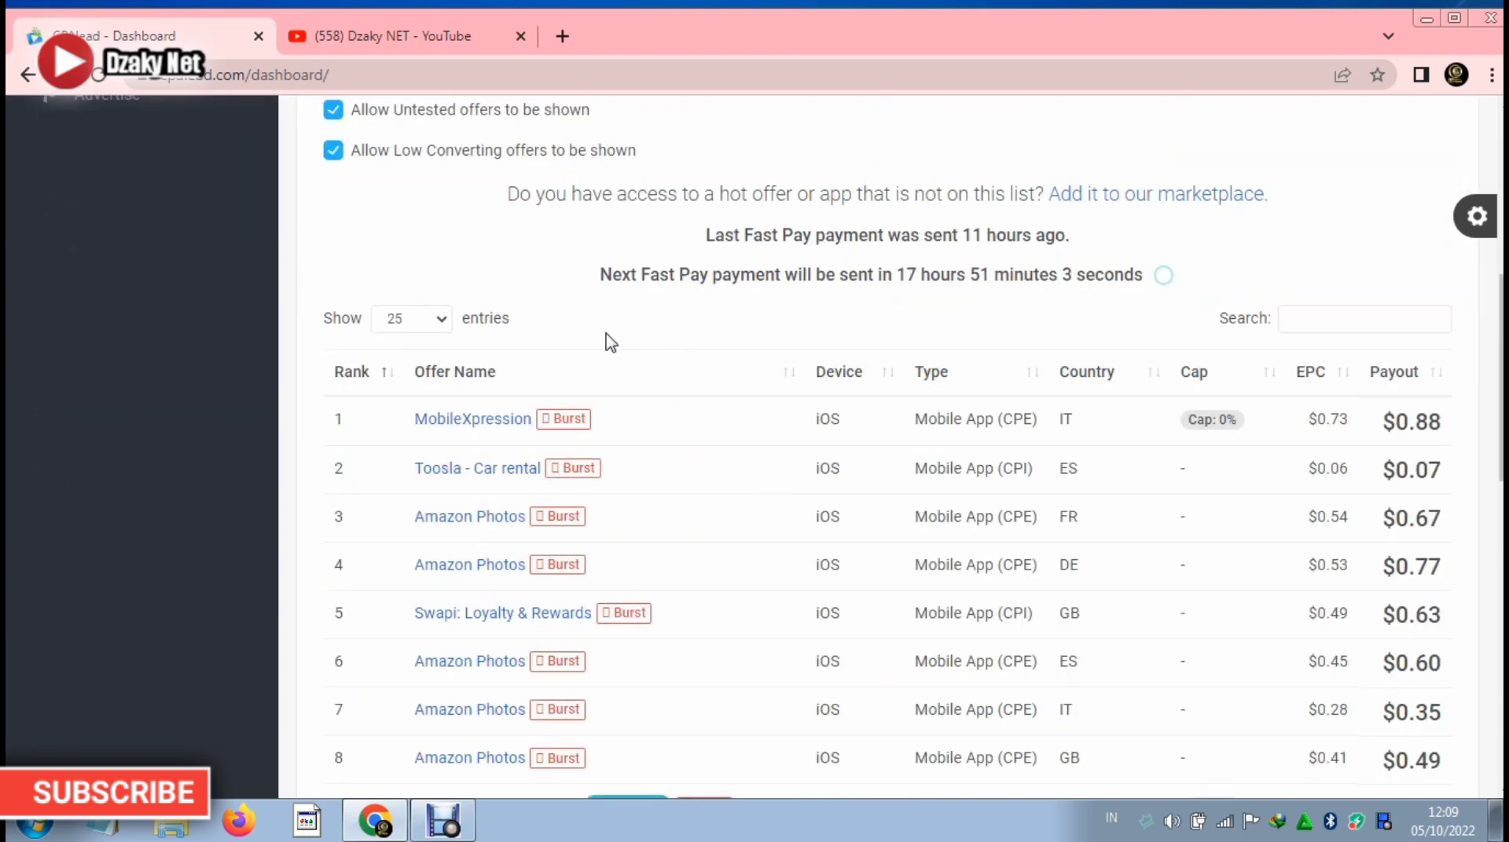
scroll(595, 351, "down", 3)
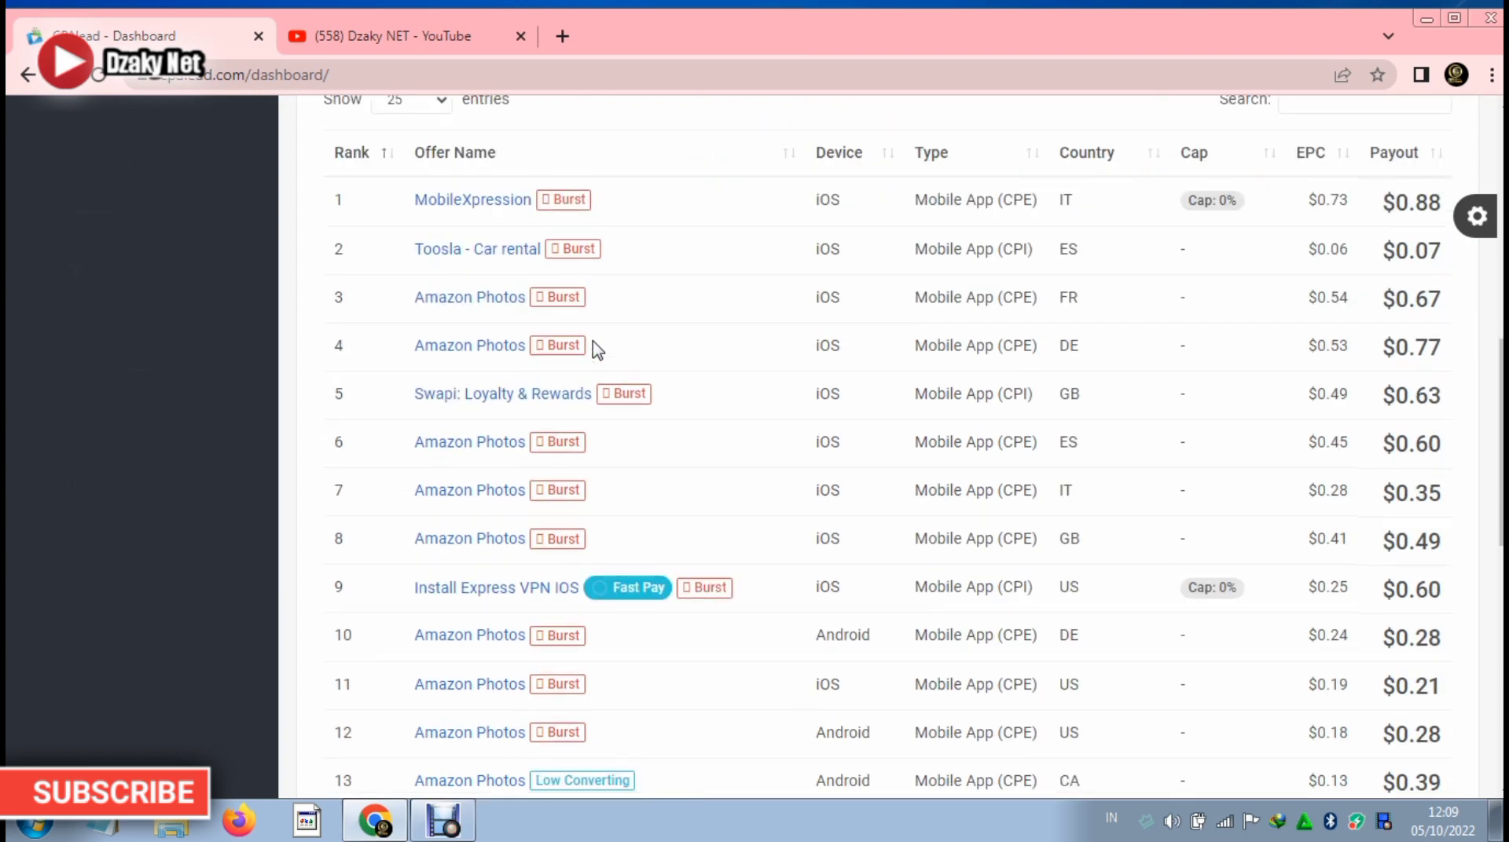
scroll(914, 455, "down", 7)
scroll(912, 456, "up", 2)
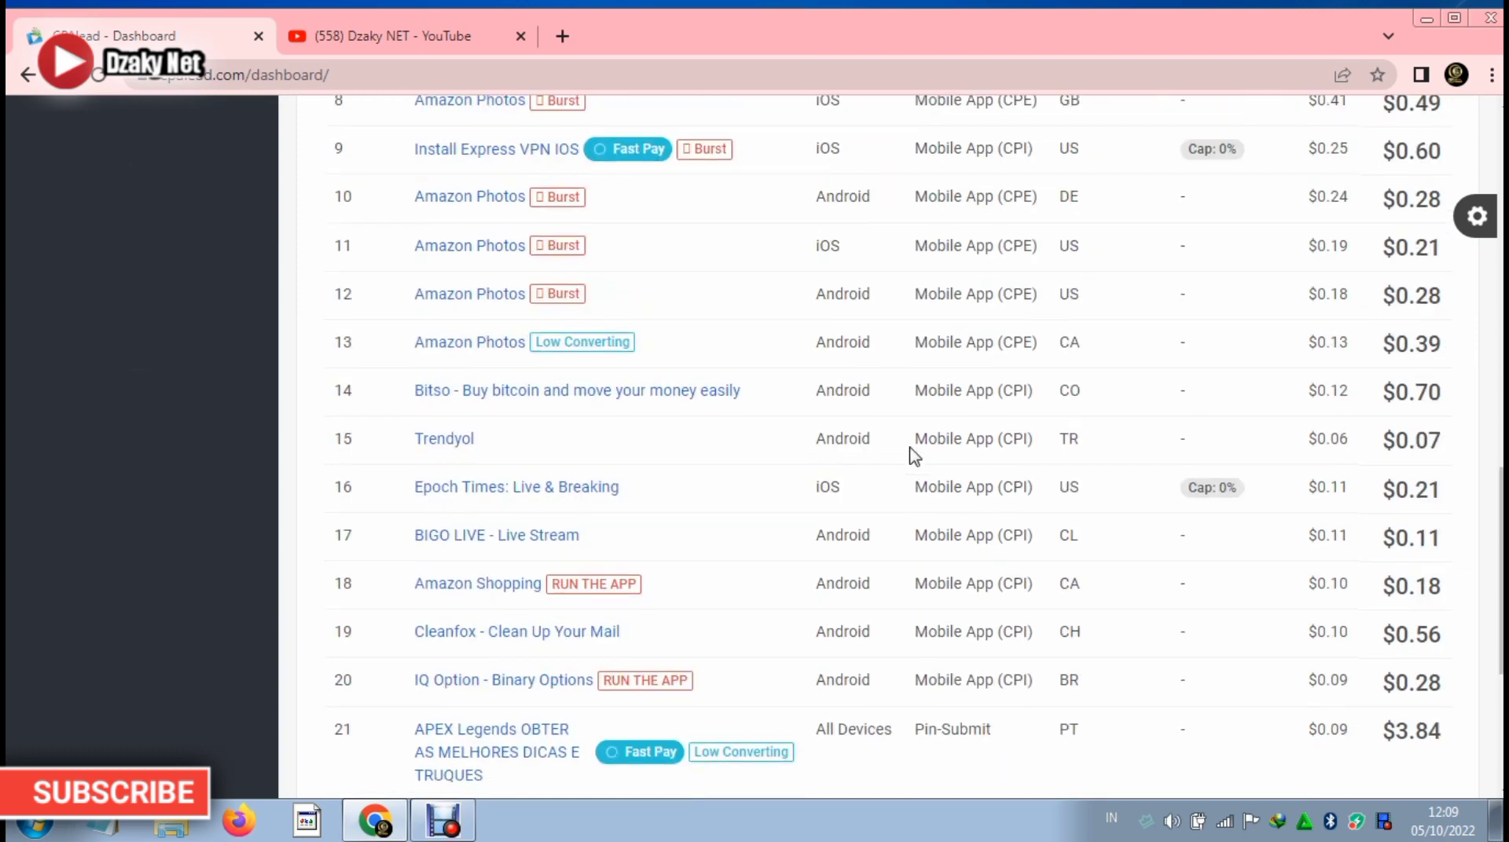
scroll(974, 451, "up", 9)
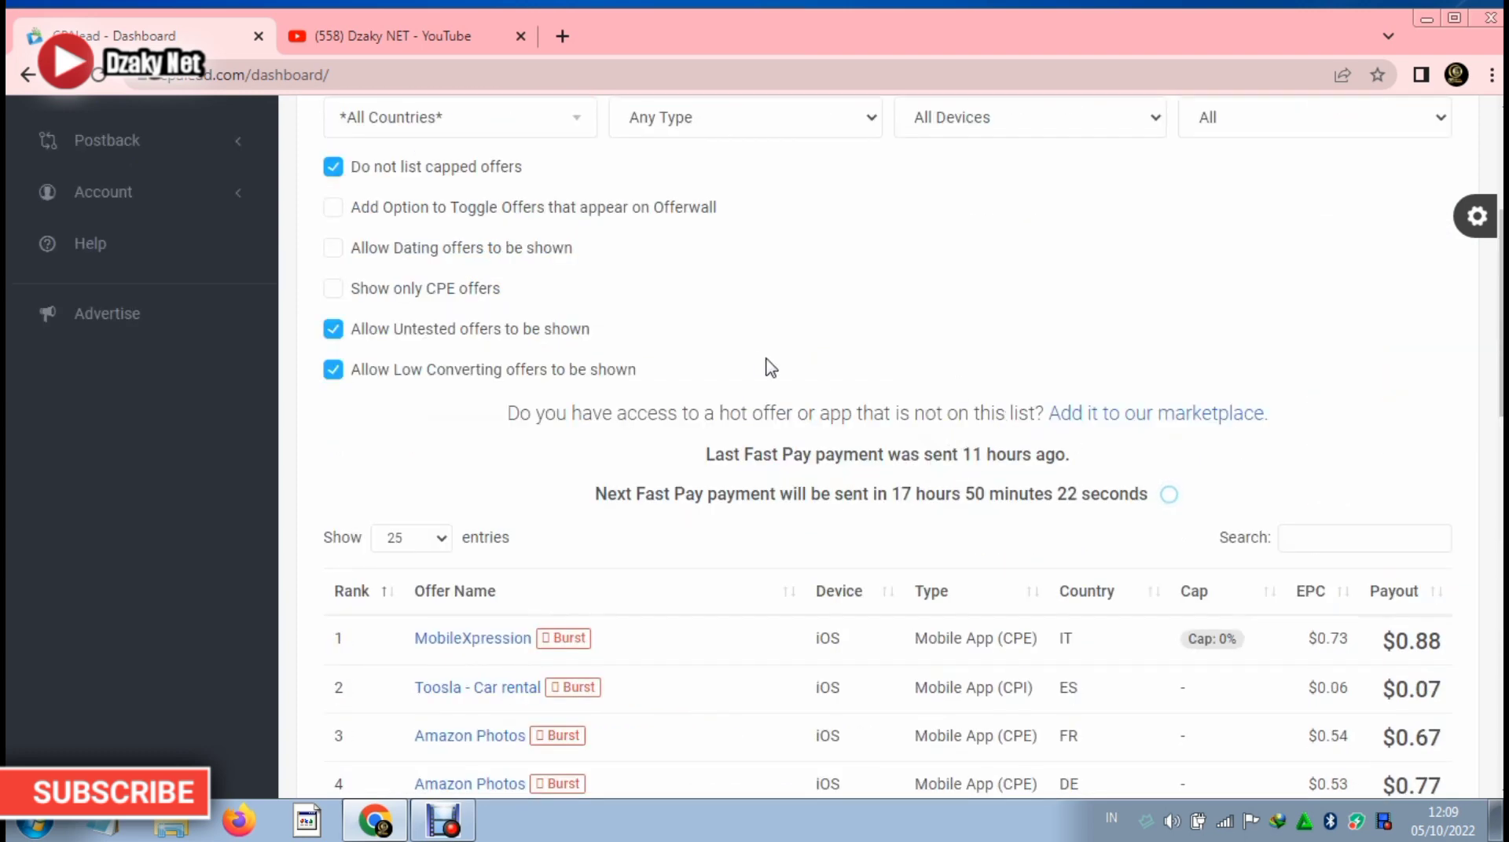
scroll(751, 363, "down", 3)
scroll(645, 393, "up", 2)
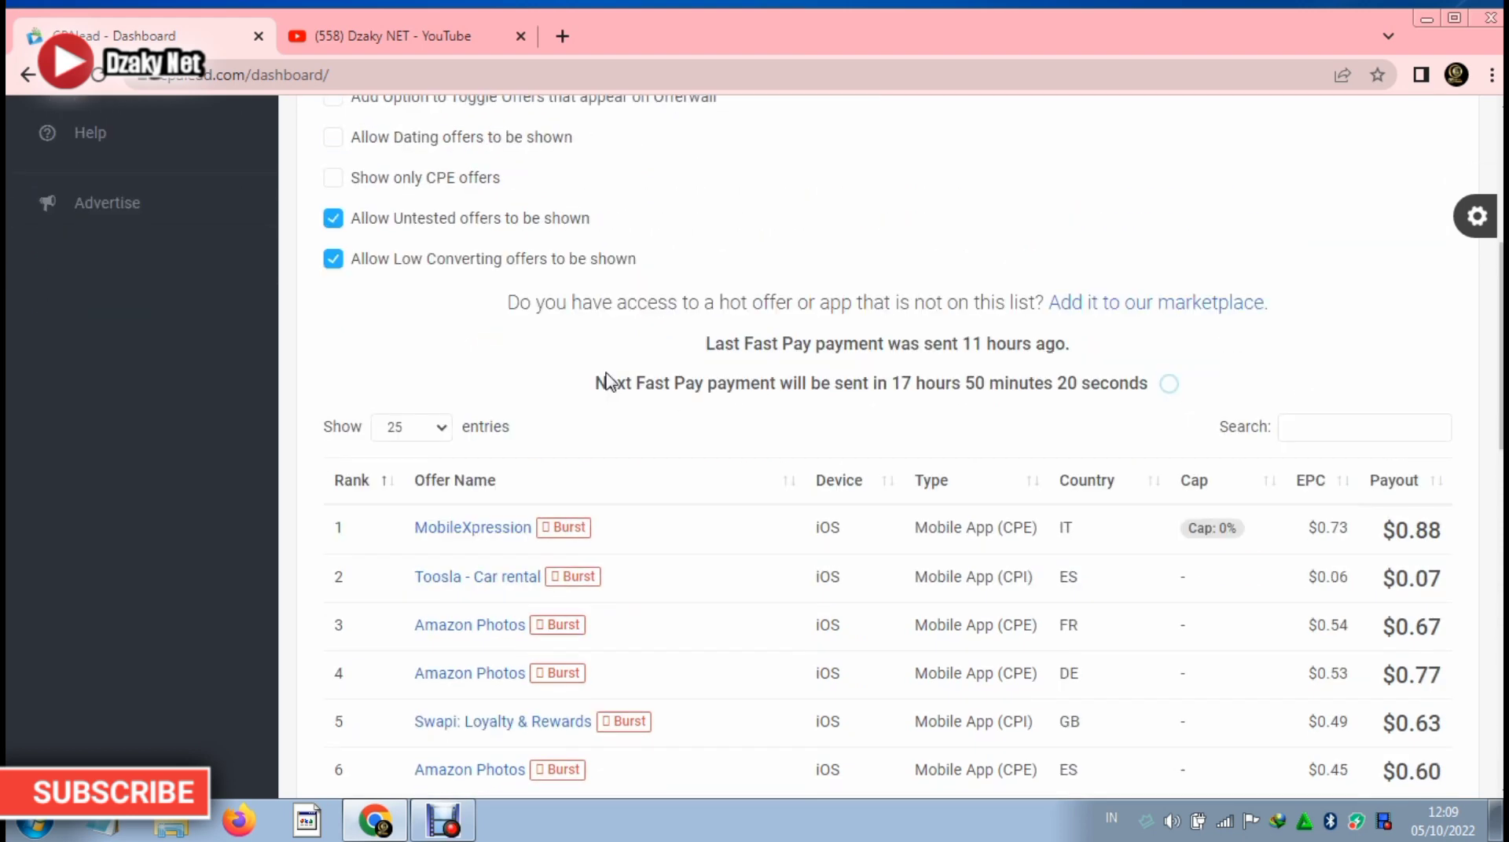
Sort the offers by offer name and look through the reordered list.
left_click(510, 486)
scroll(522, 461, "down", 12)
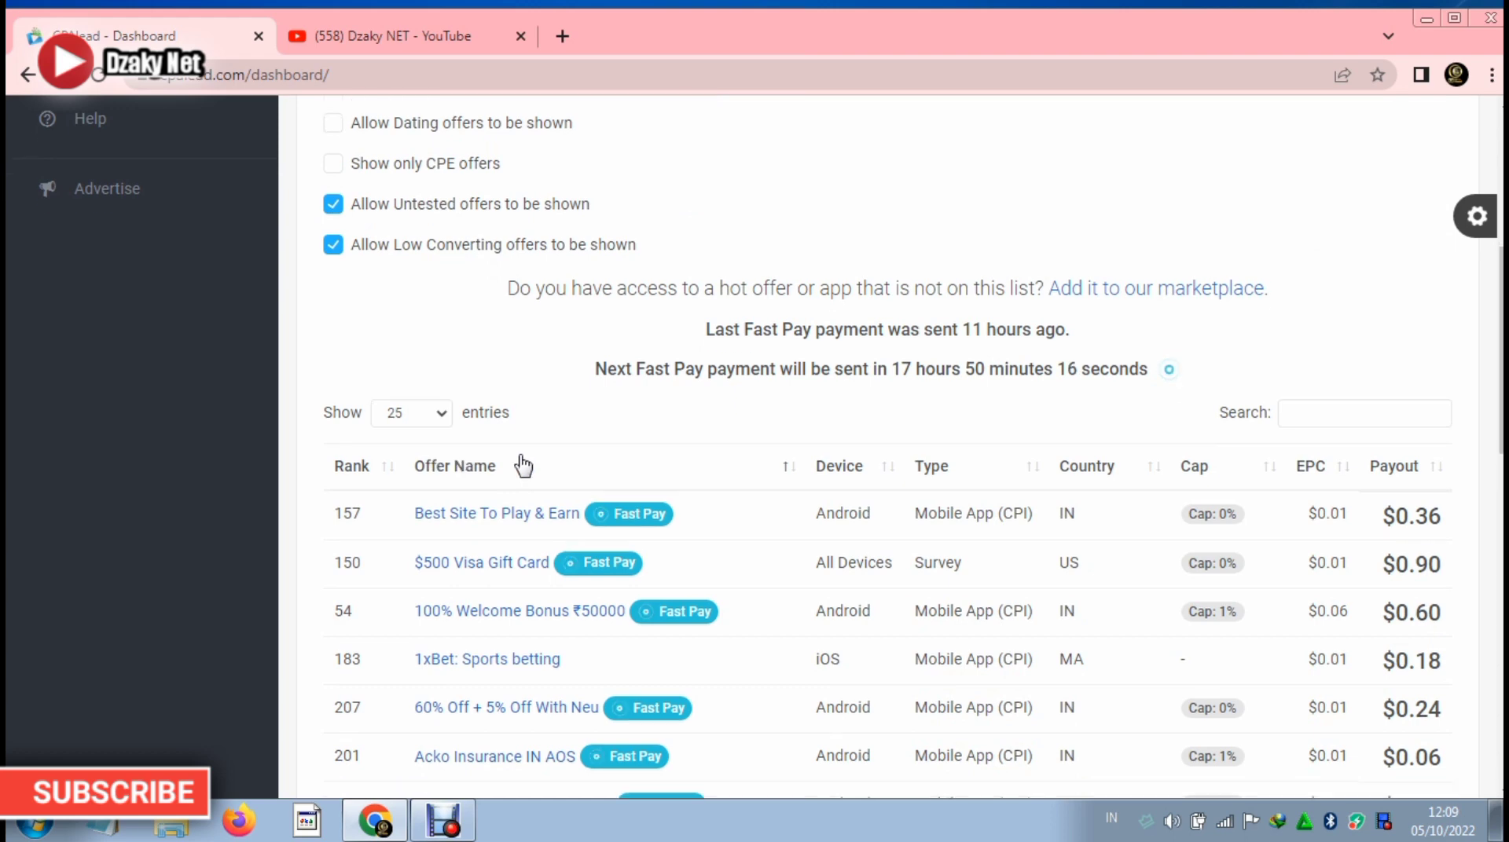
scroll(558, 454, "down", 3)
scroll(558, 454, "up", 15)
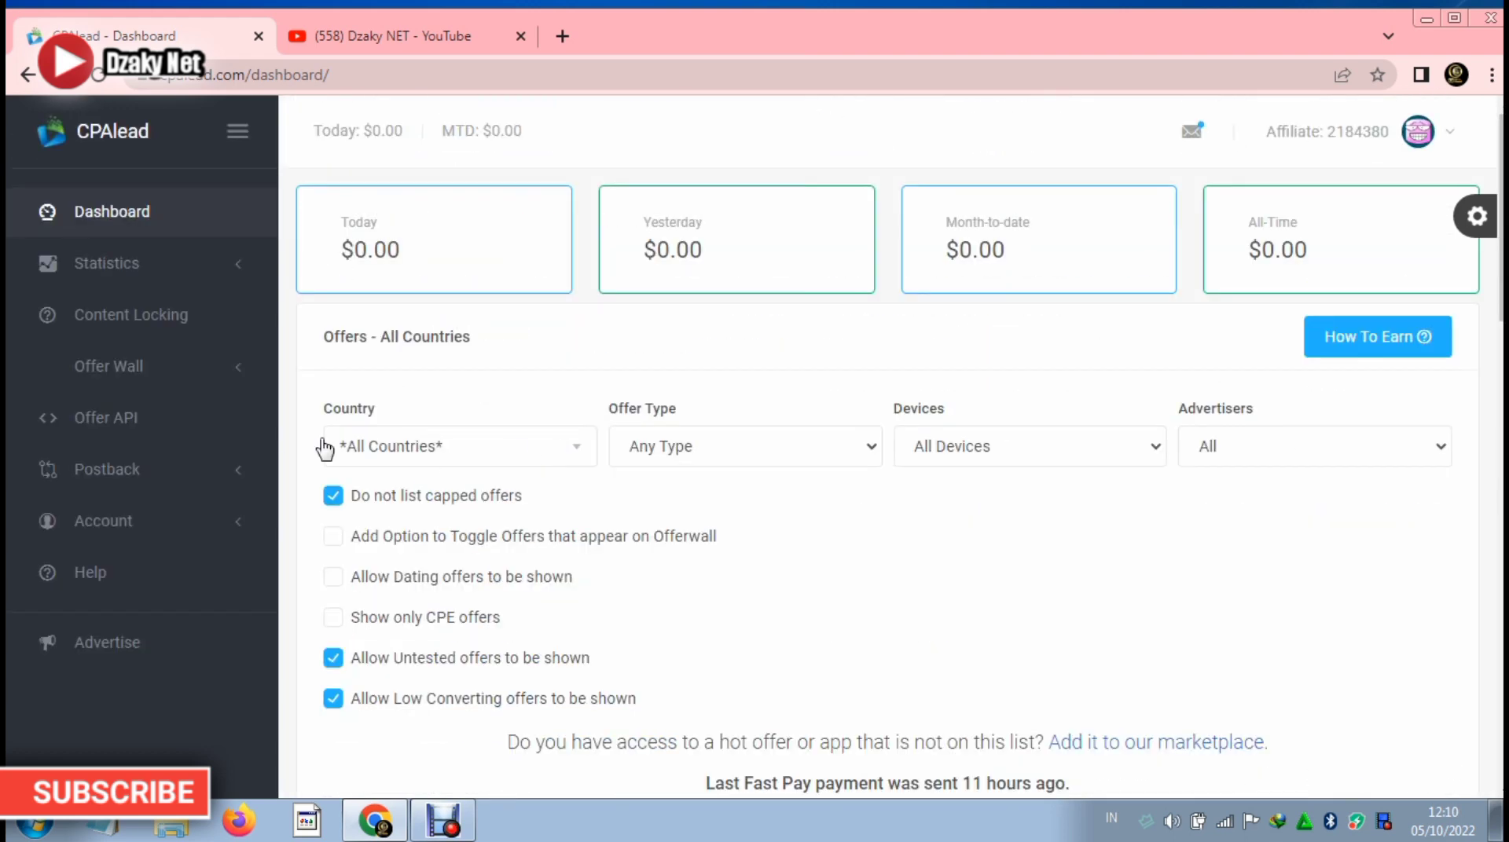
Filter the offers by the country Indonesia and view the matching offers with their payouts.
left_click(569, 454)
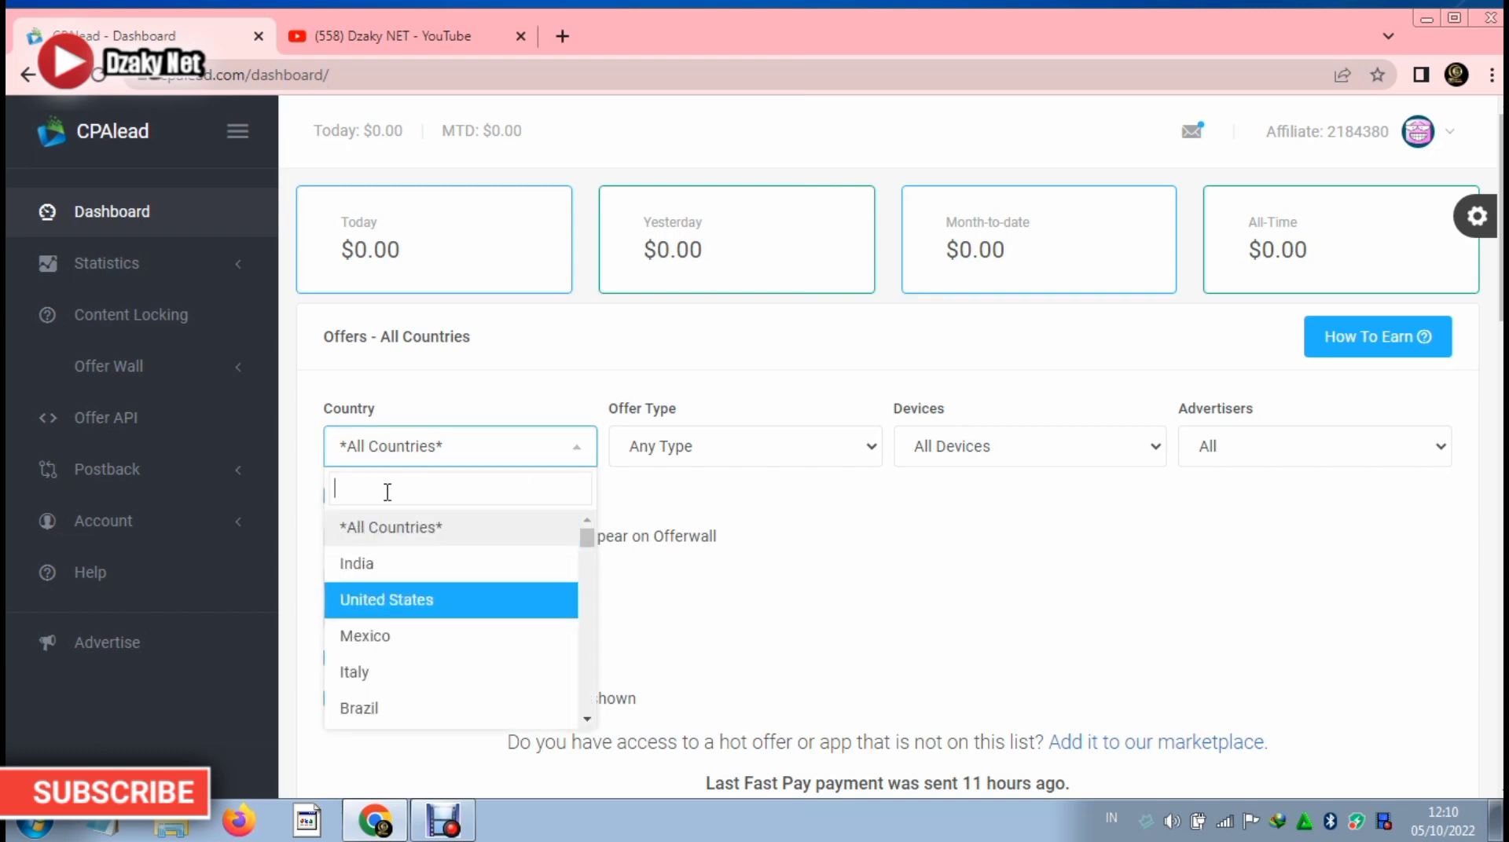
type("i")
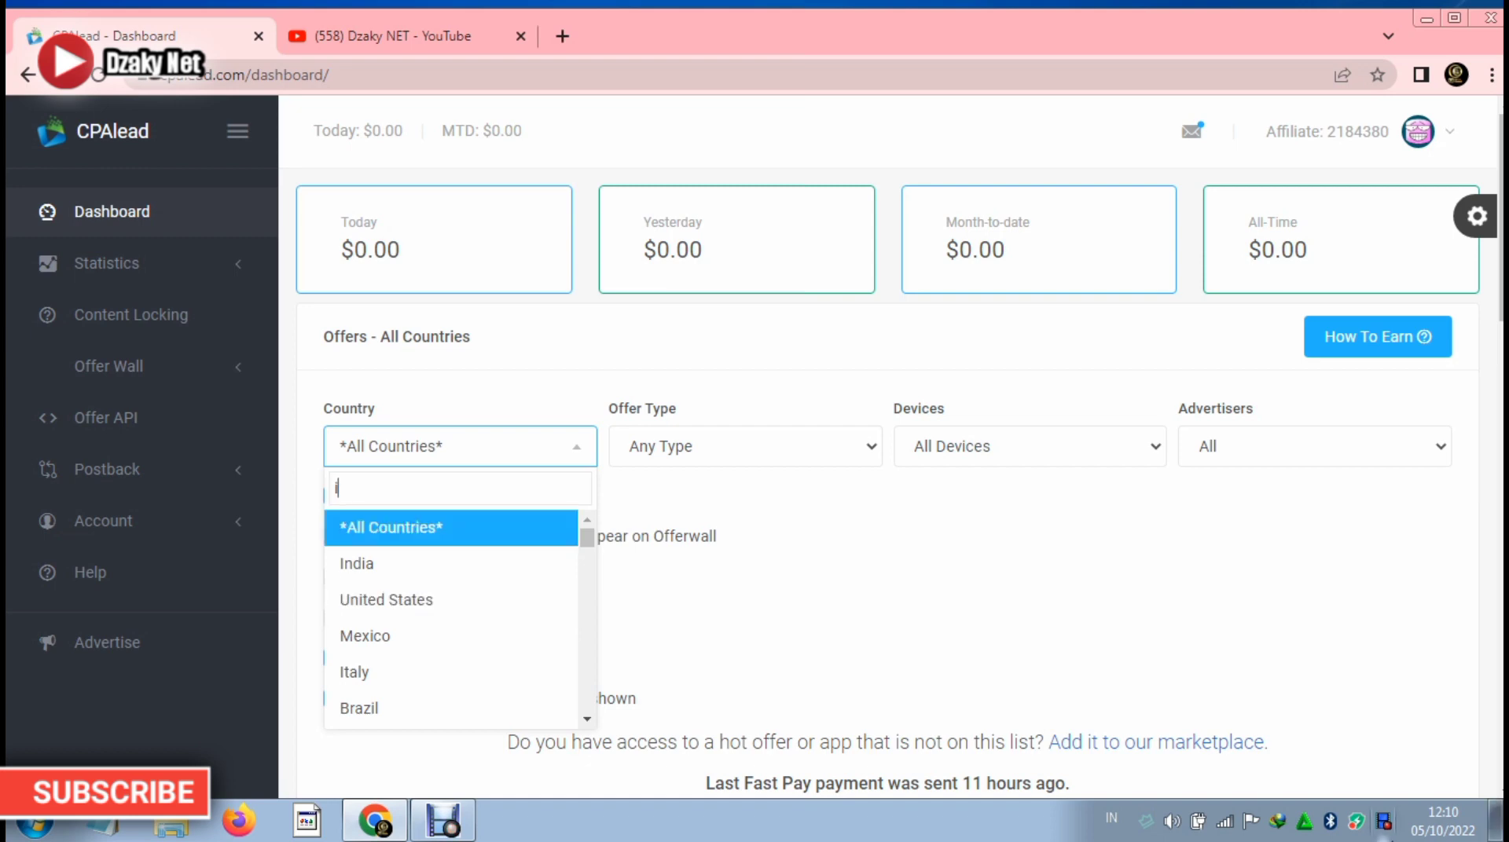
type("nd")
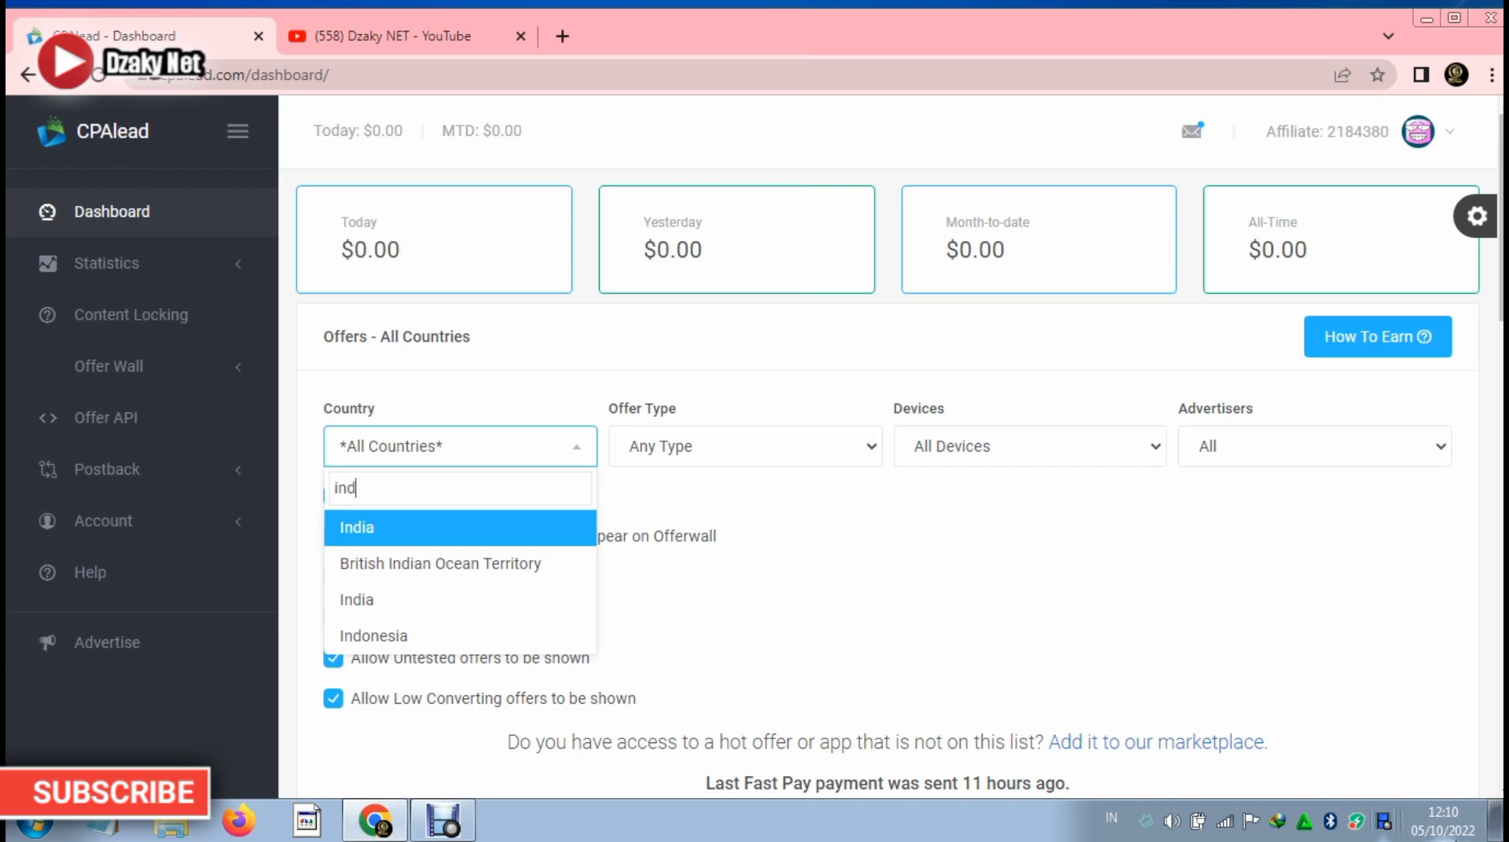
left_click(421, 638)
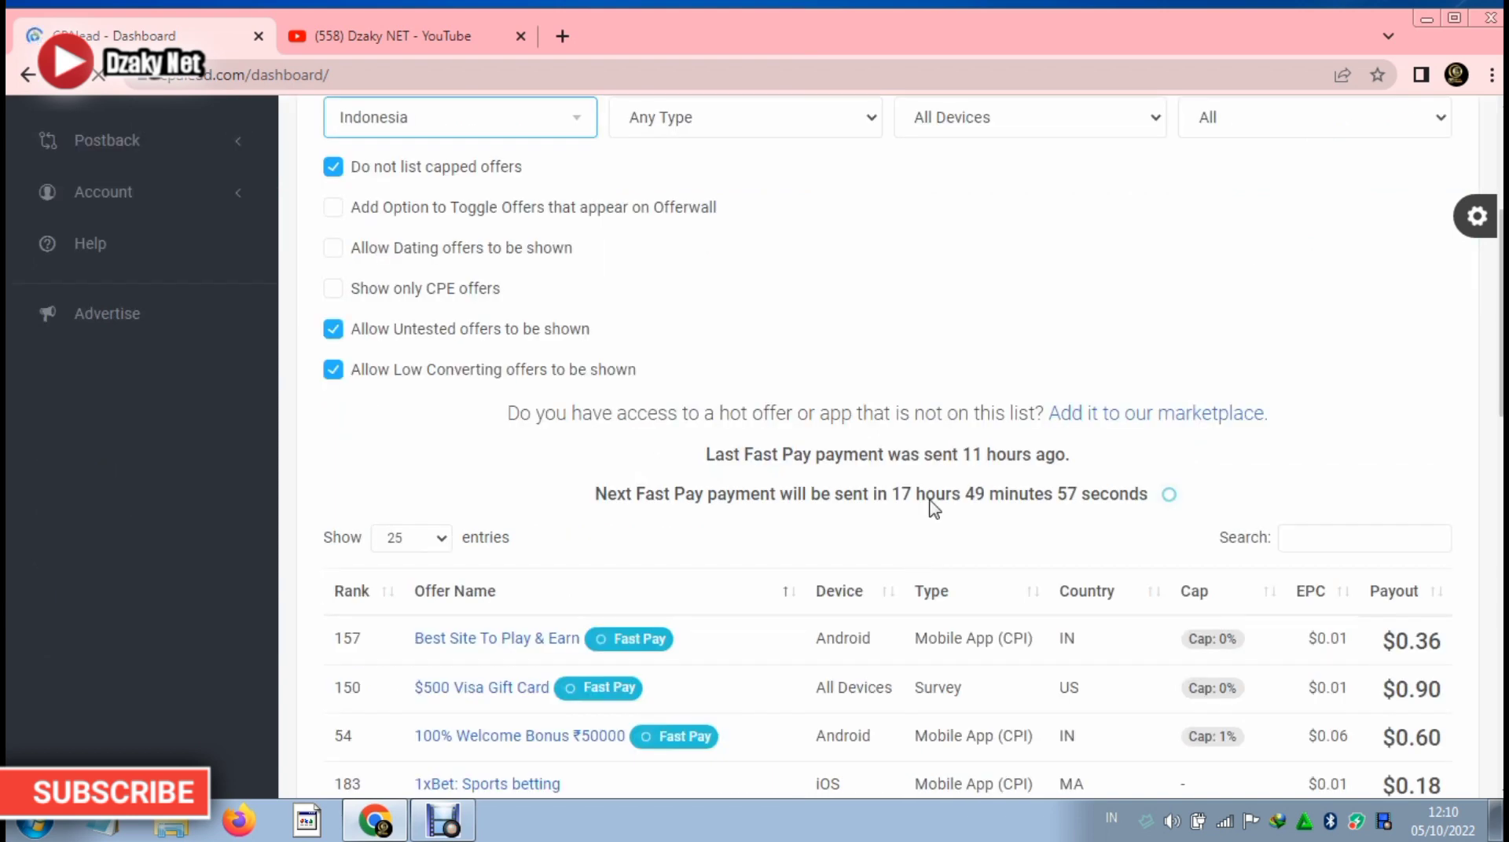
scroll(931, 510, "down", 5)
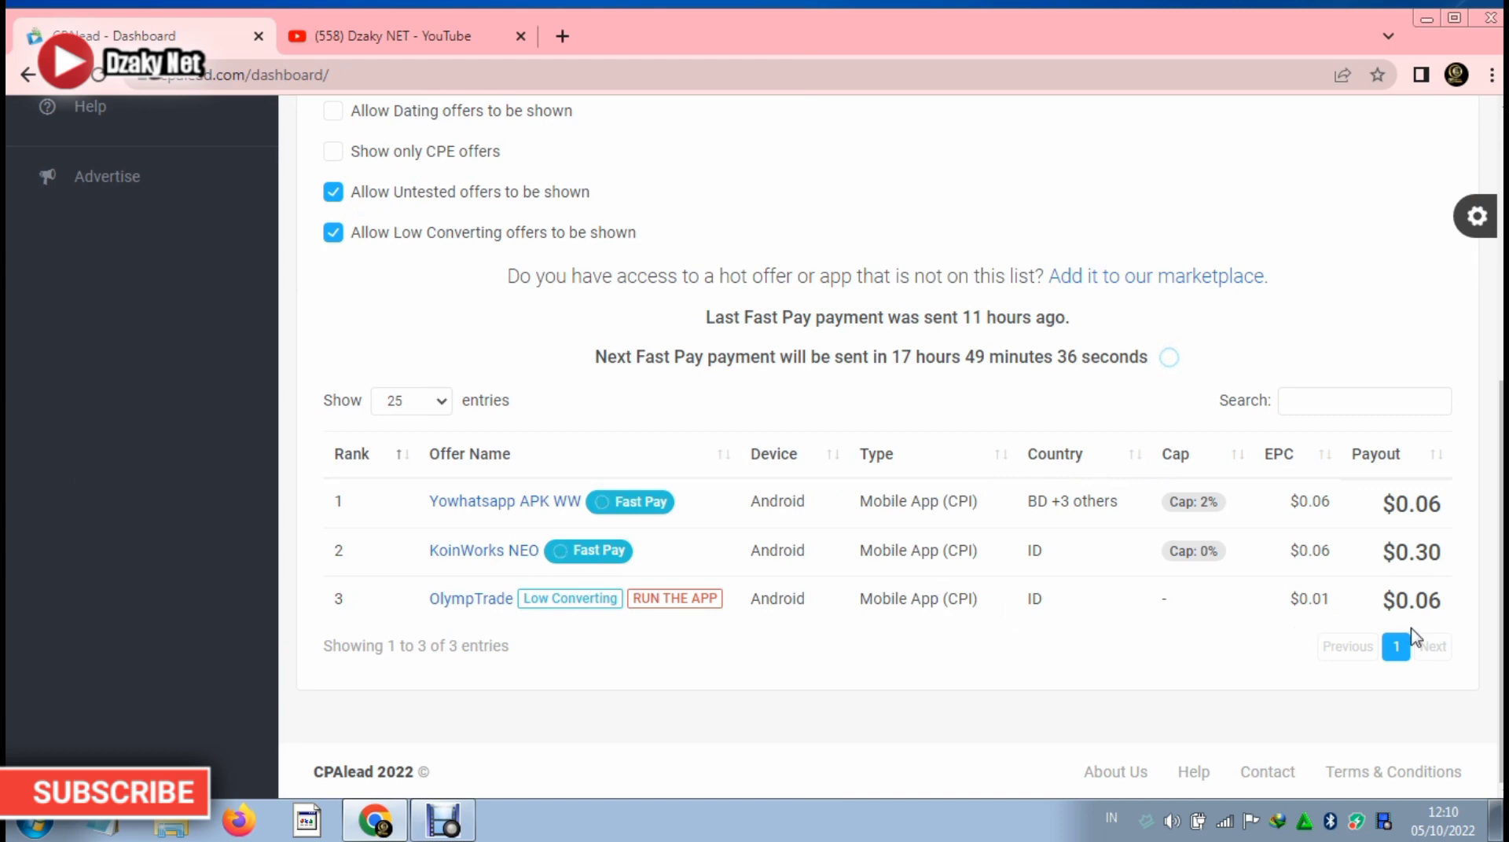
Reset the country filter to all countries and look through the offers, checking their countries and payouts.
mouse_move(559, 566)
key("F5")
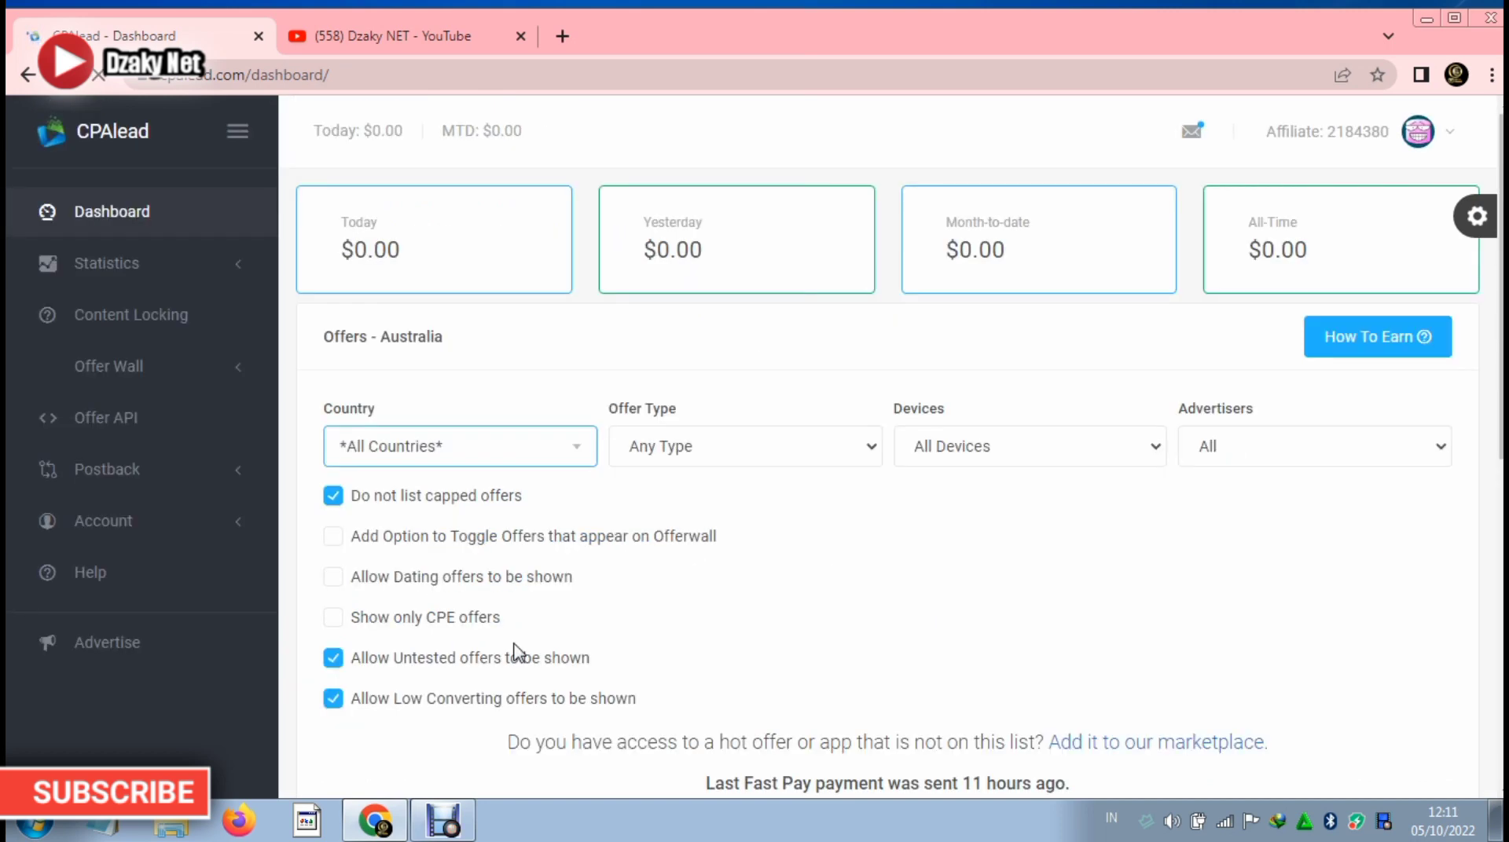
scroll(515, 652, "down", 4)
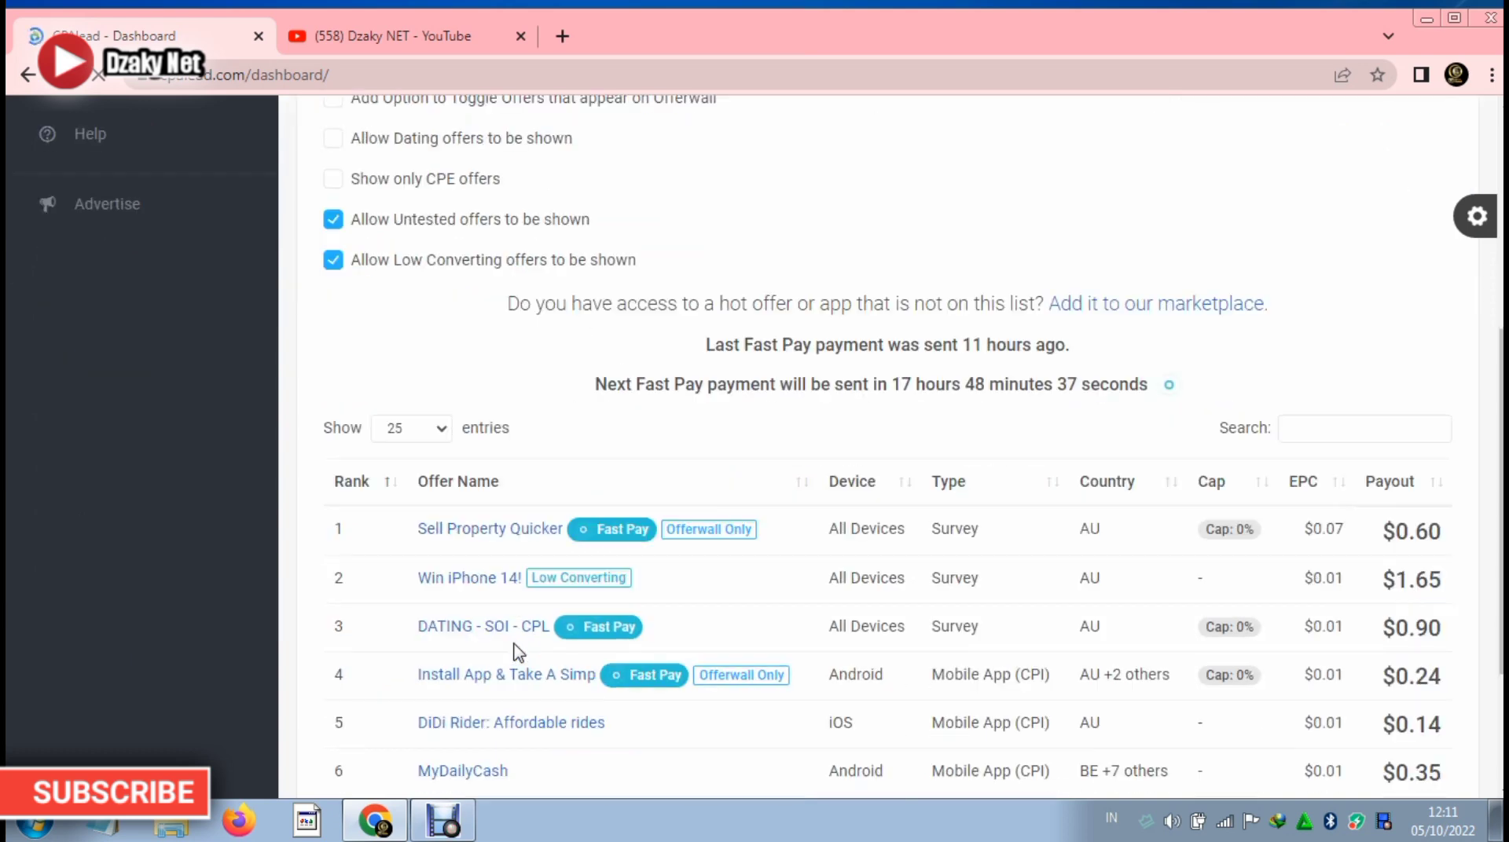
scroll(515, 652, "down", 5)
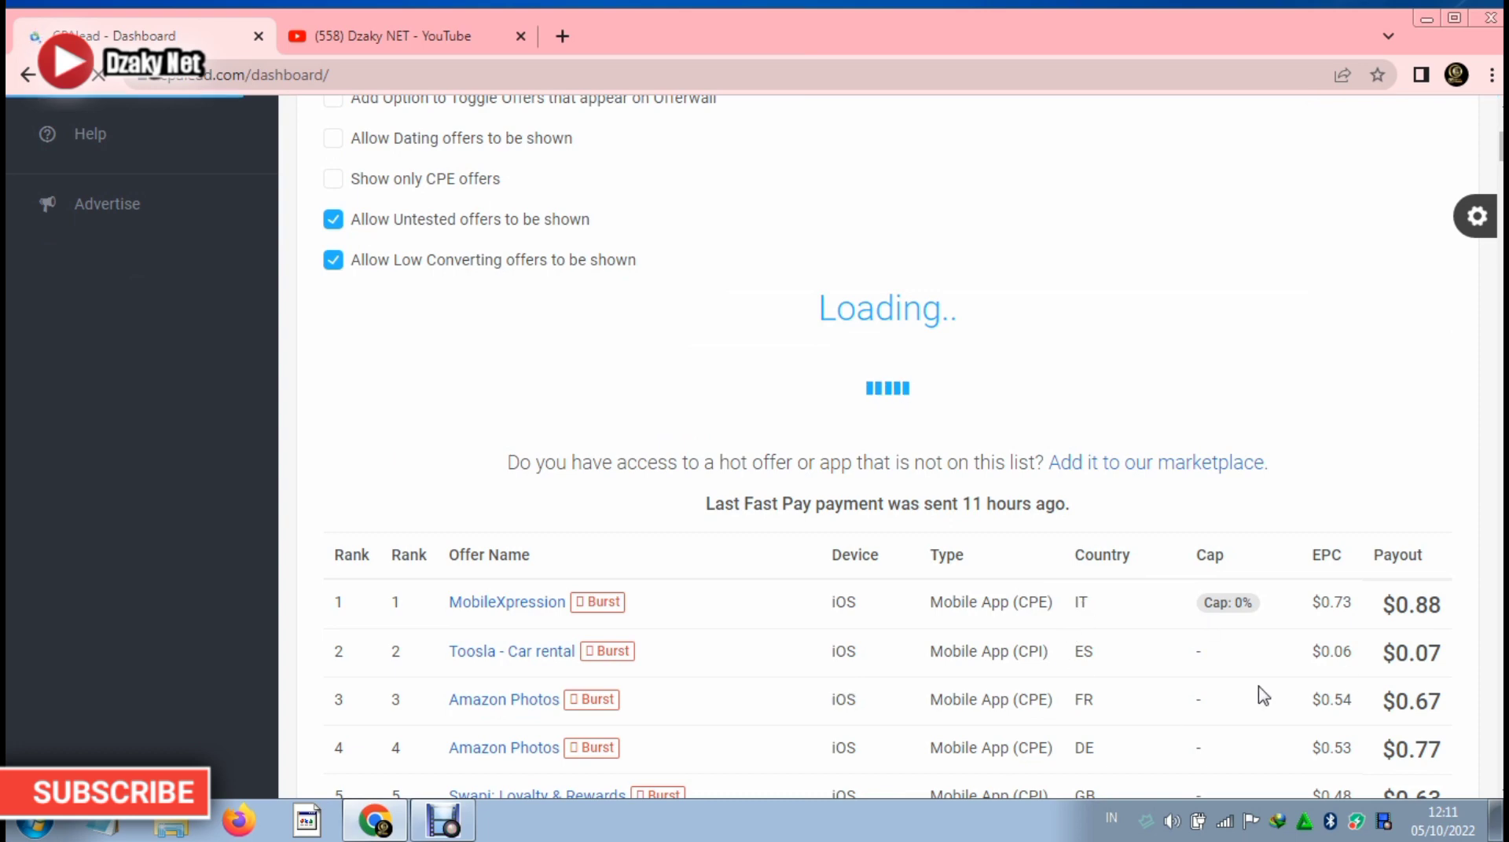
scroll(1260, 691, "down", 3)
scroll(1364, 719, "down", 8)
scroll(1356, 717, "down", 2)
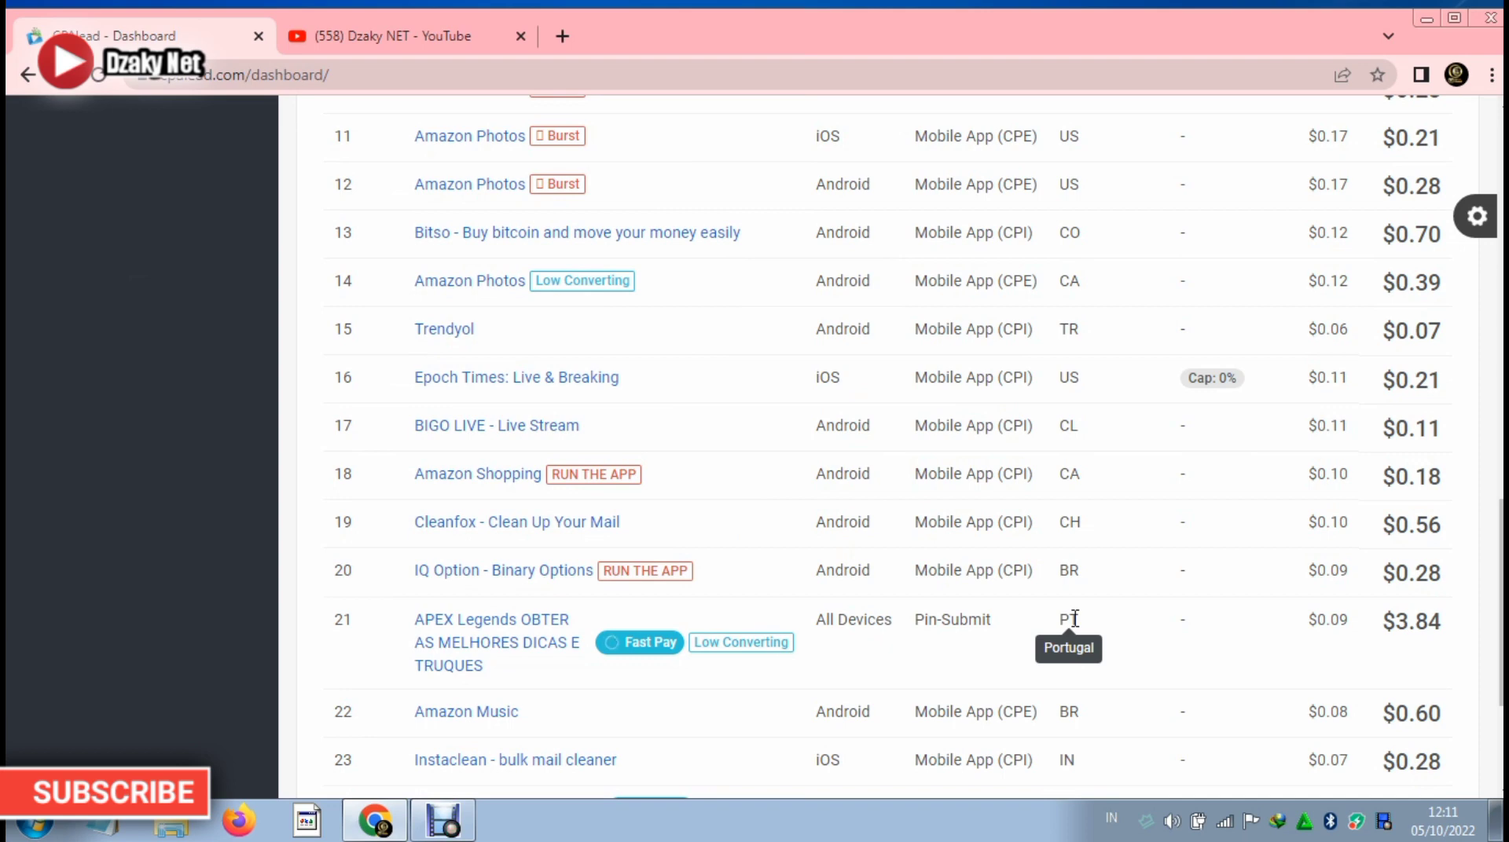
scroll(1075, 551, "down", 2)
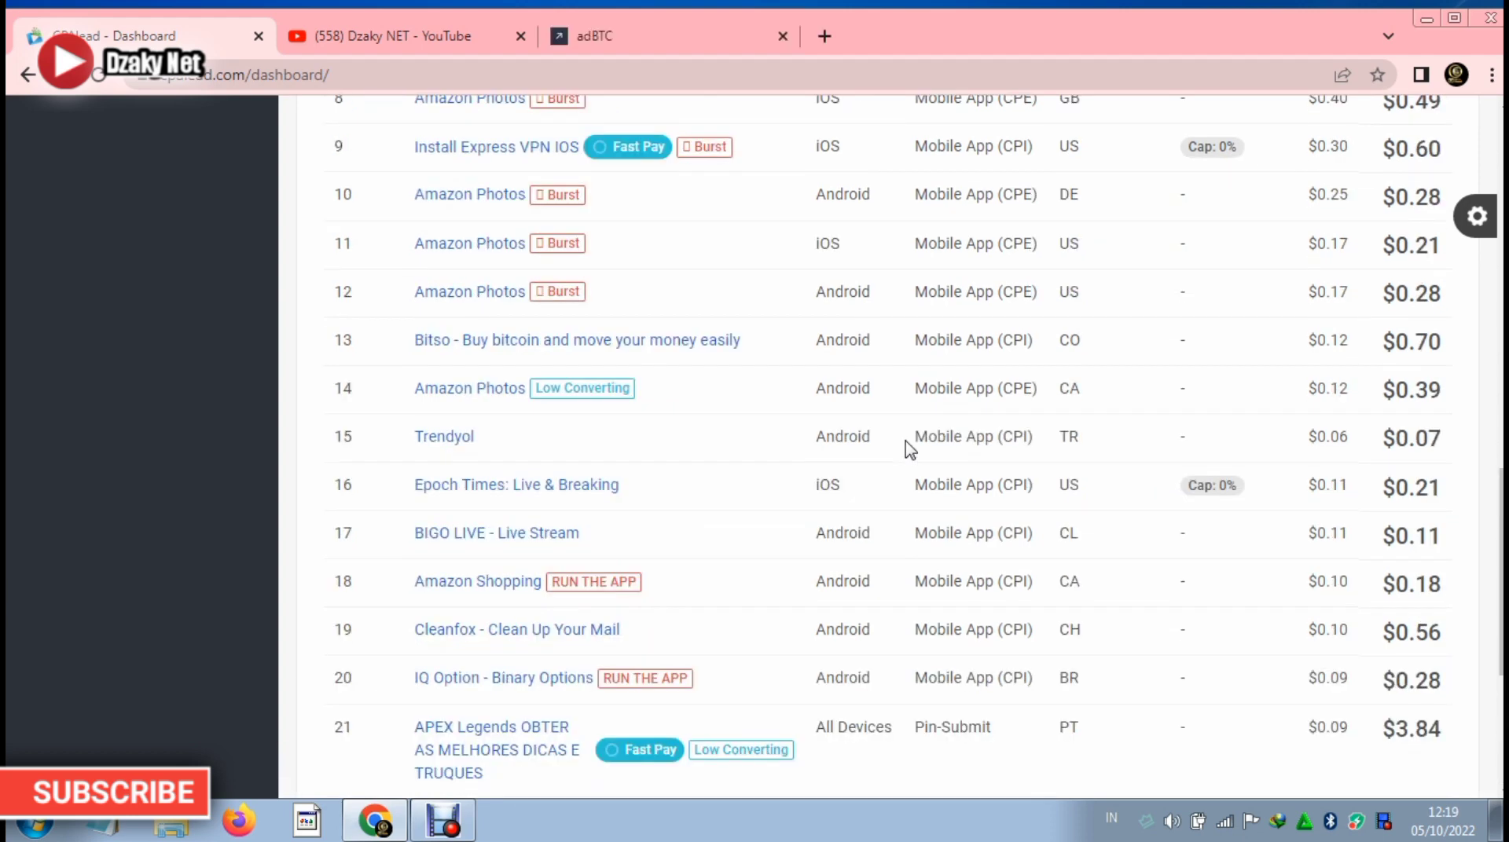
Open the Android Amazon Photos offer for the US with the $0.28 payout, review its details and copy its affiliate link.
scroll(904, 444, "up", 6)
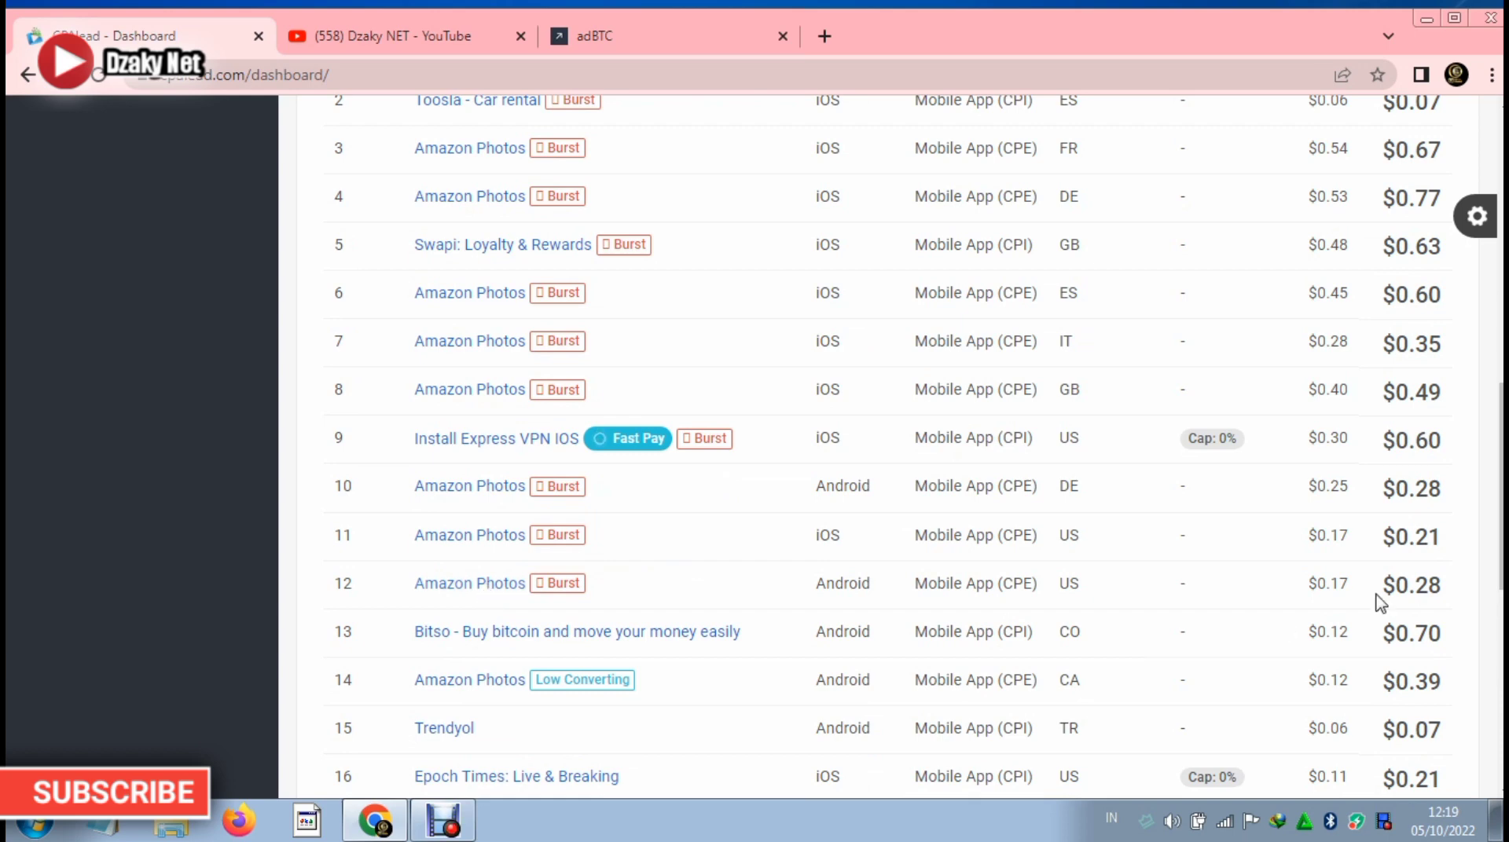
left_click(495, 585)
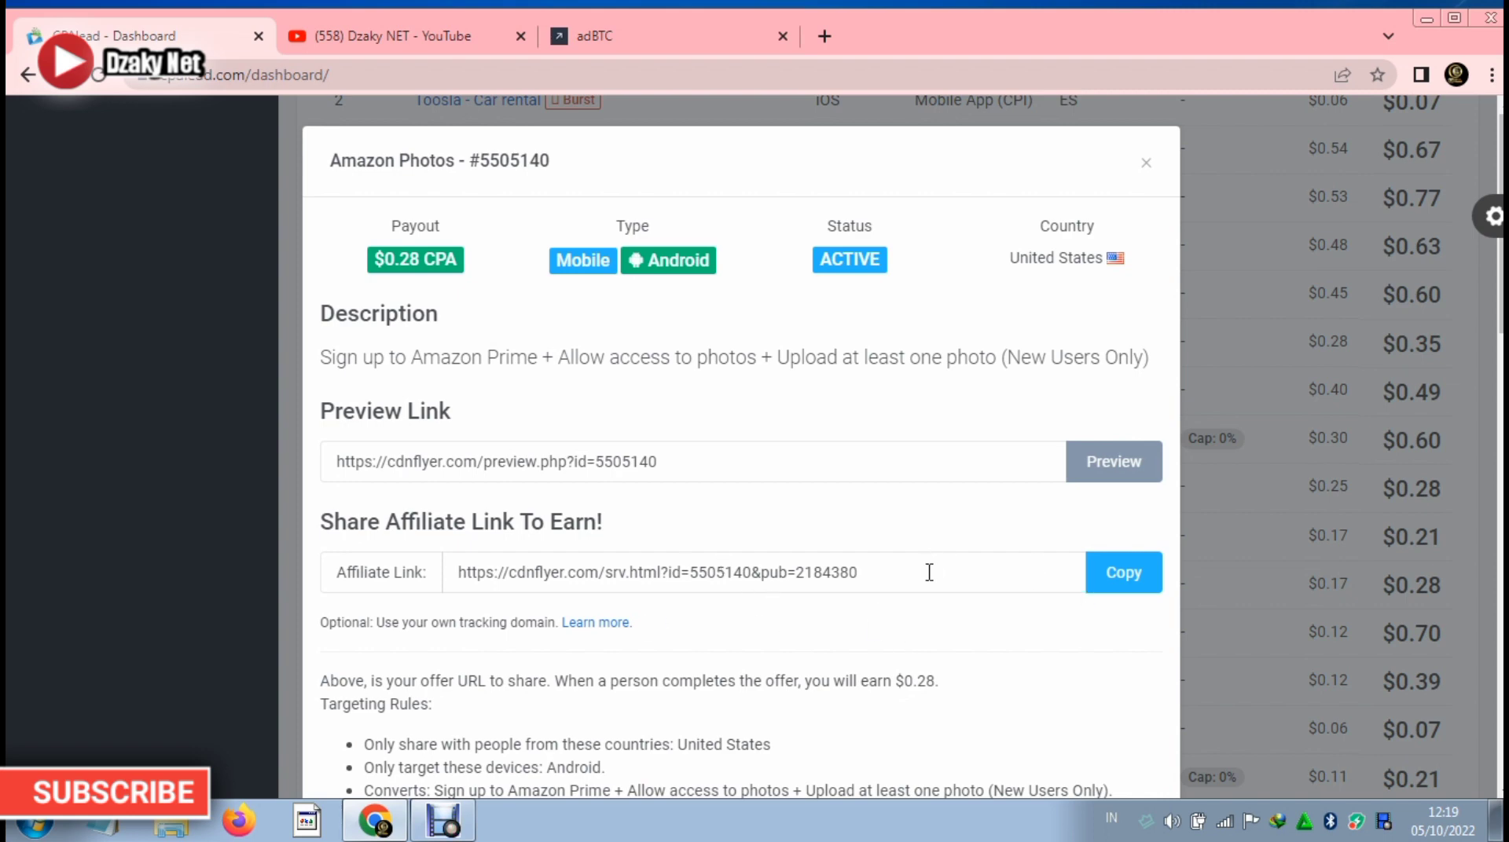
scroll(901, 681, "down", 6)
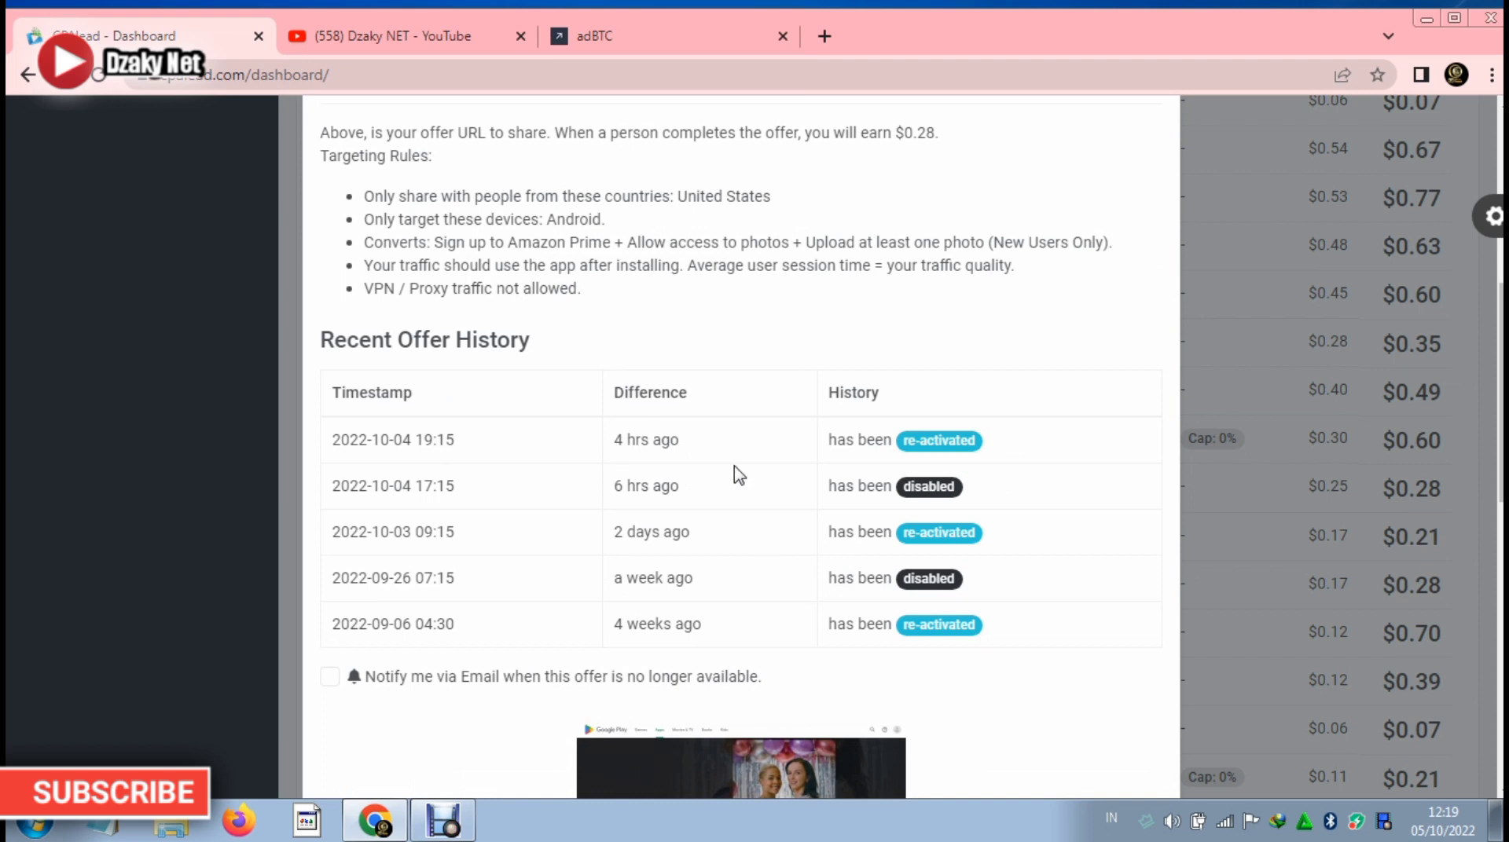
scroll(976, 441, "up", 5)
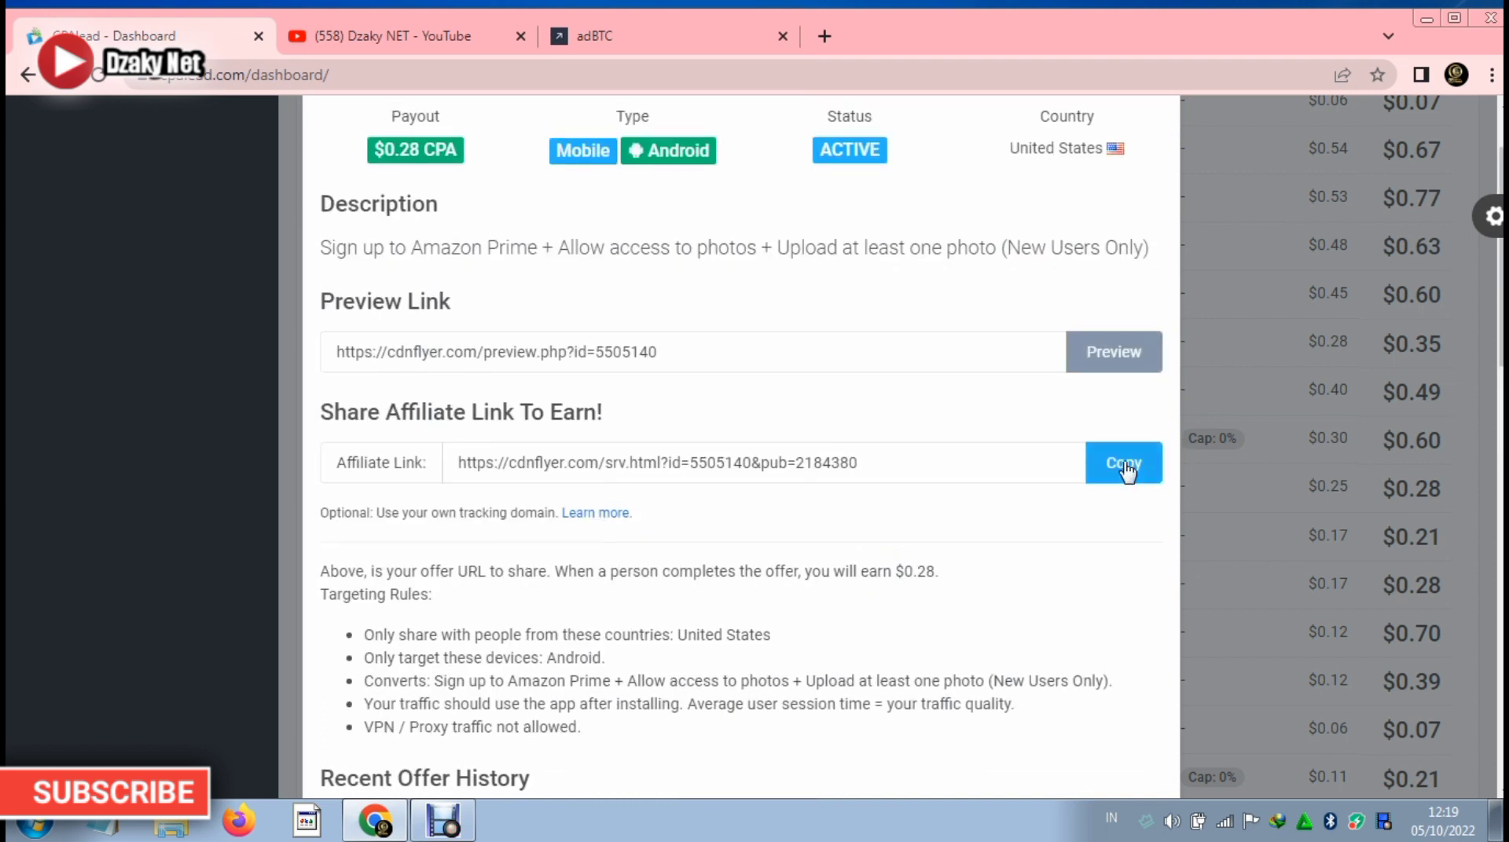
left_click(1126, 468)
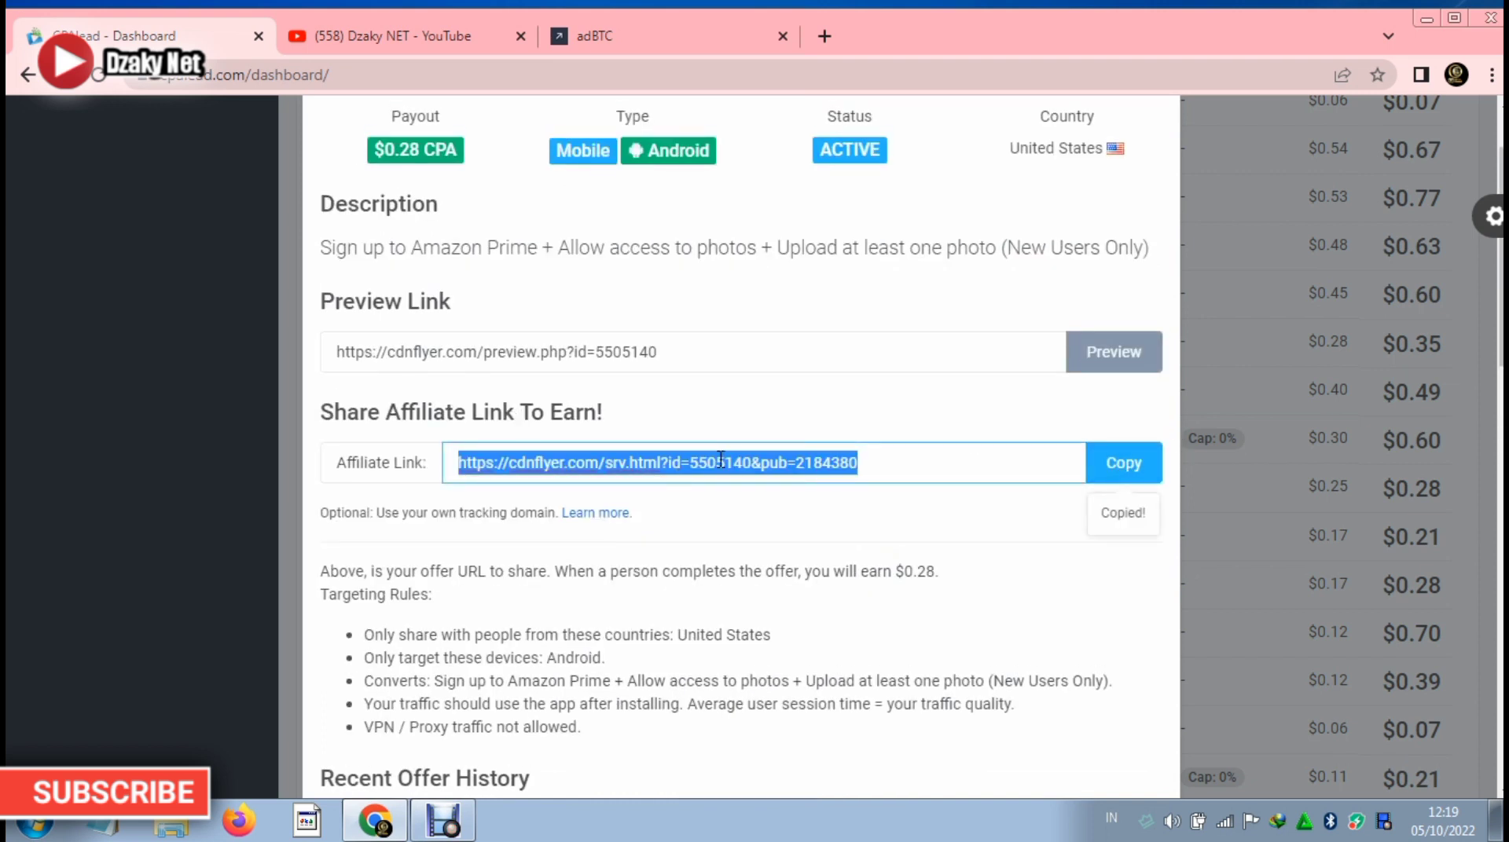
Switch to adBTC, create a new satoshi surfing ad under Advertise and paste the copied affiliate link as its URL.
key("ctrl+3")
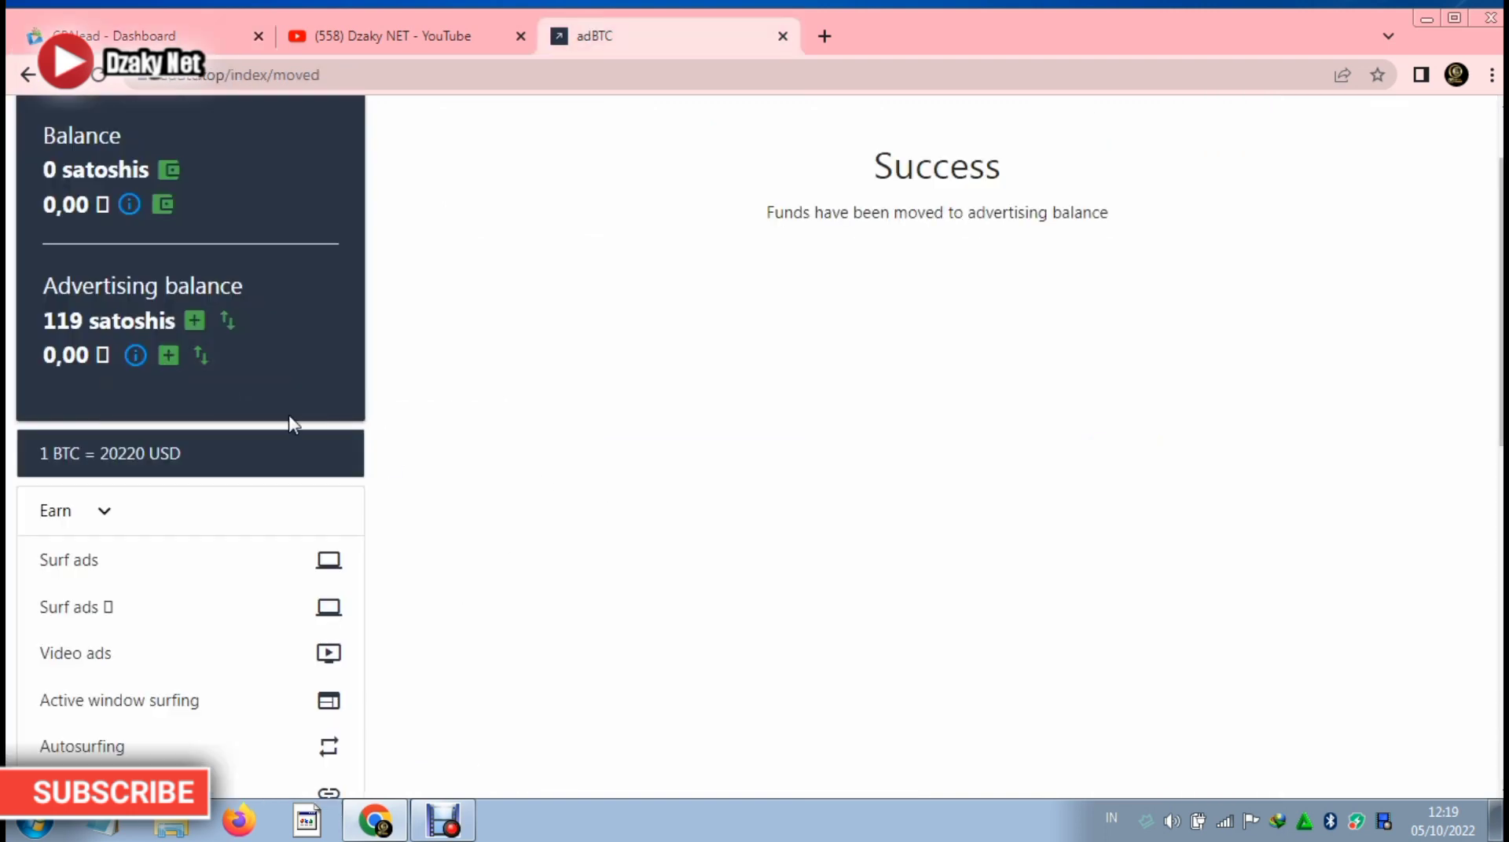
scroll(291, 424, "down", 8)
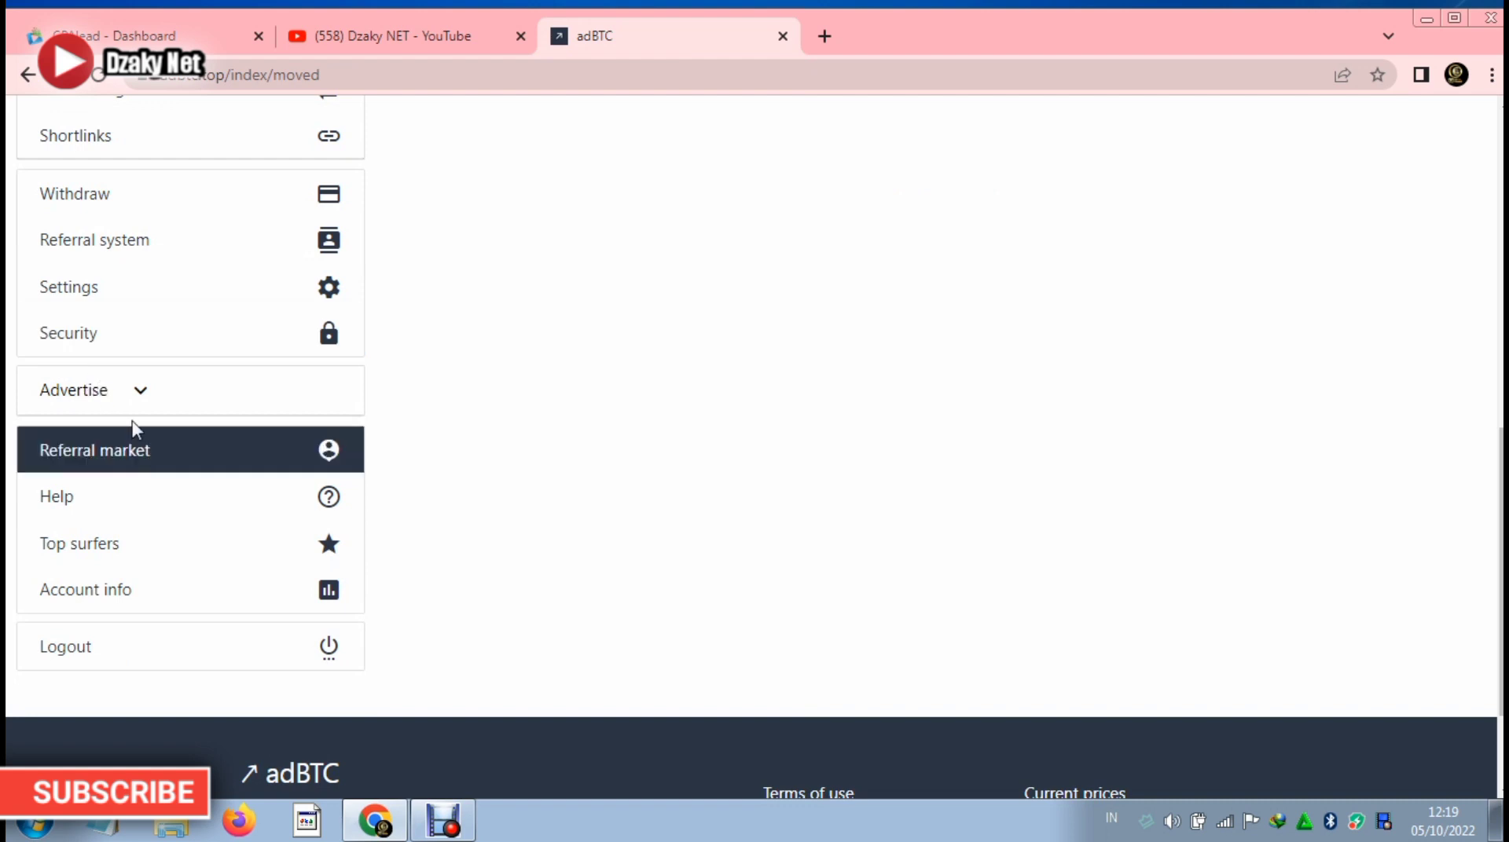
left_click(143, 397)
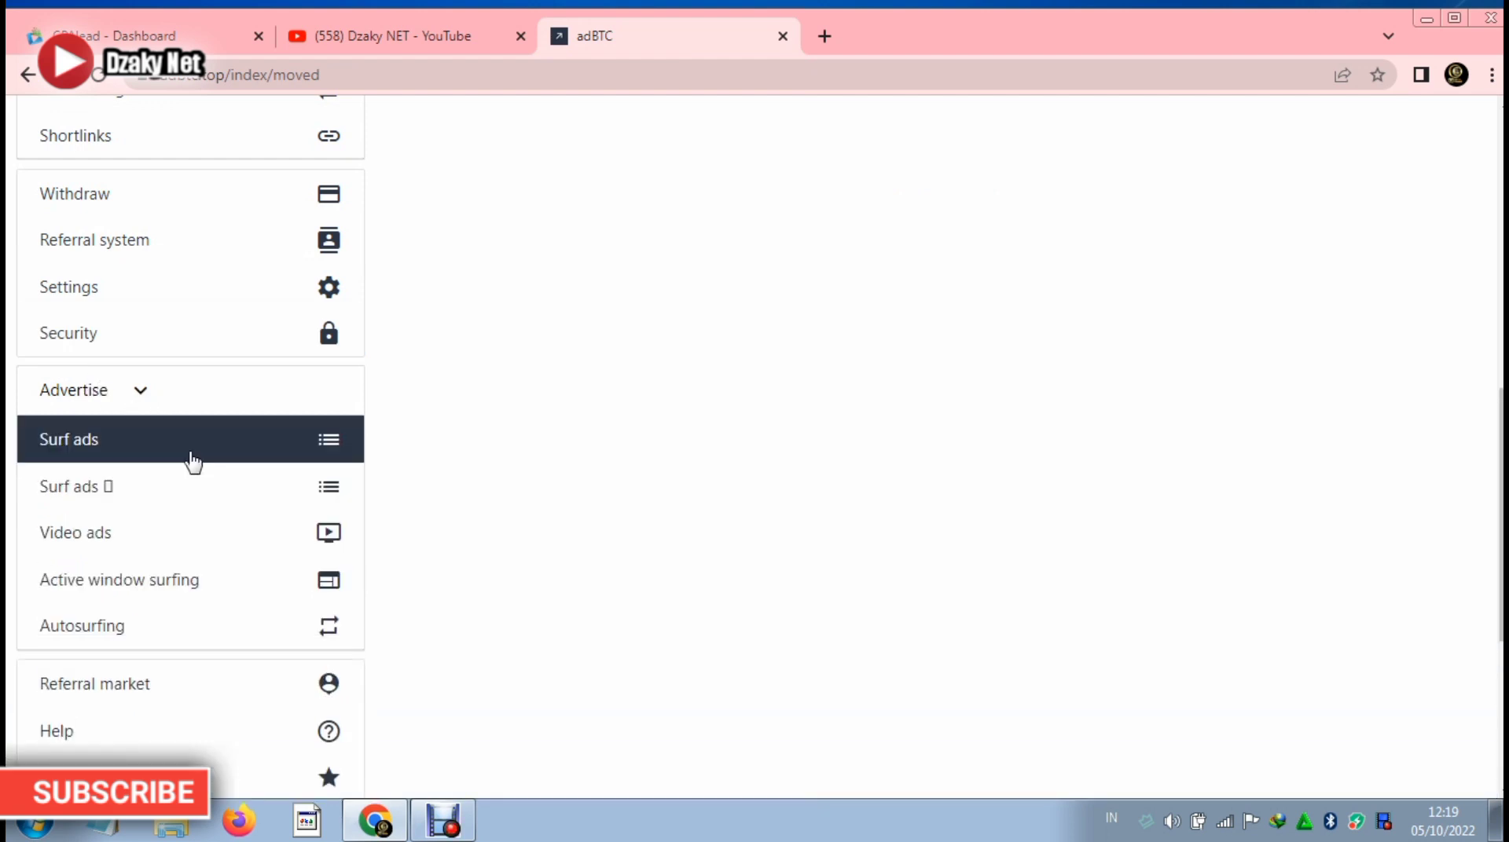
left_click(102, 469)
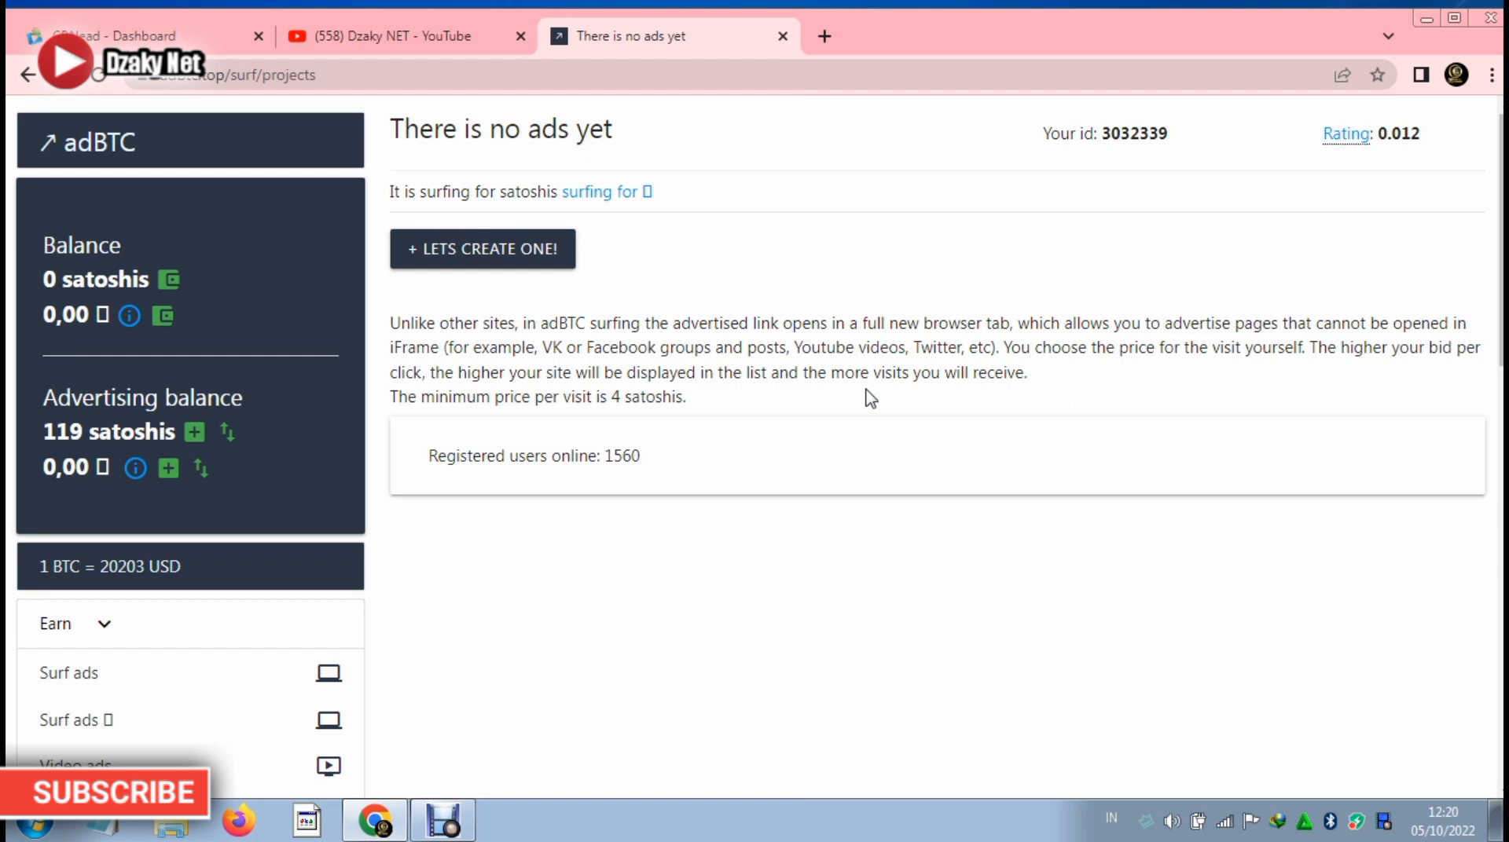
left_click(481, 257)
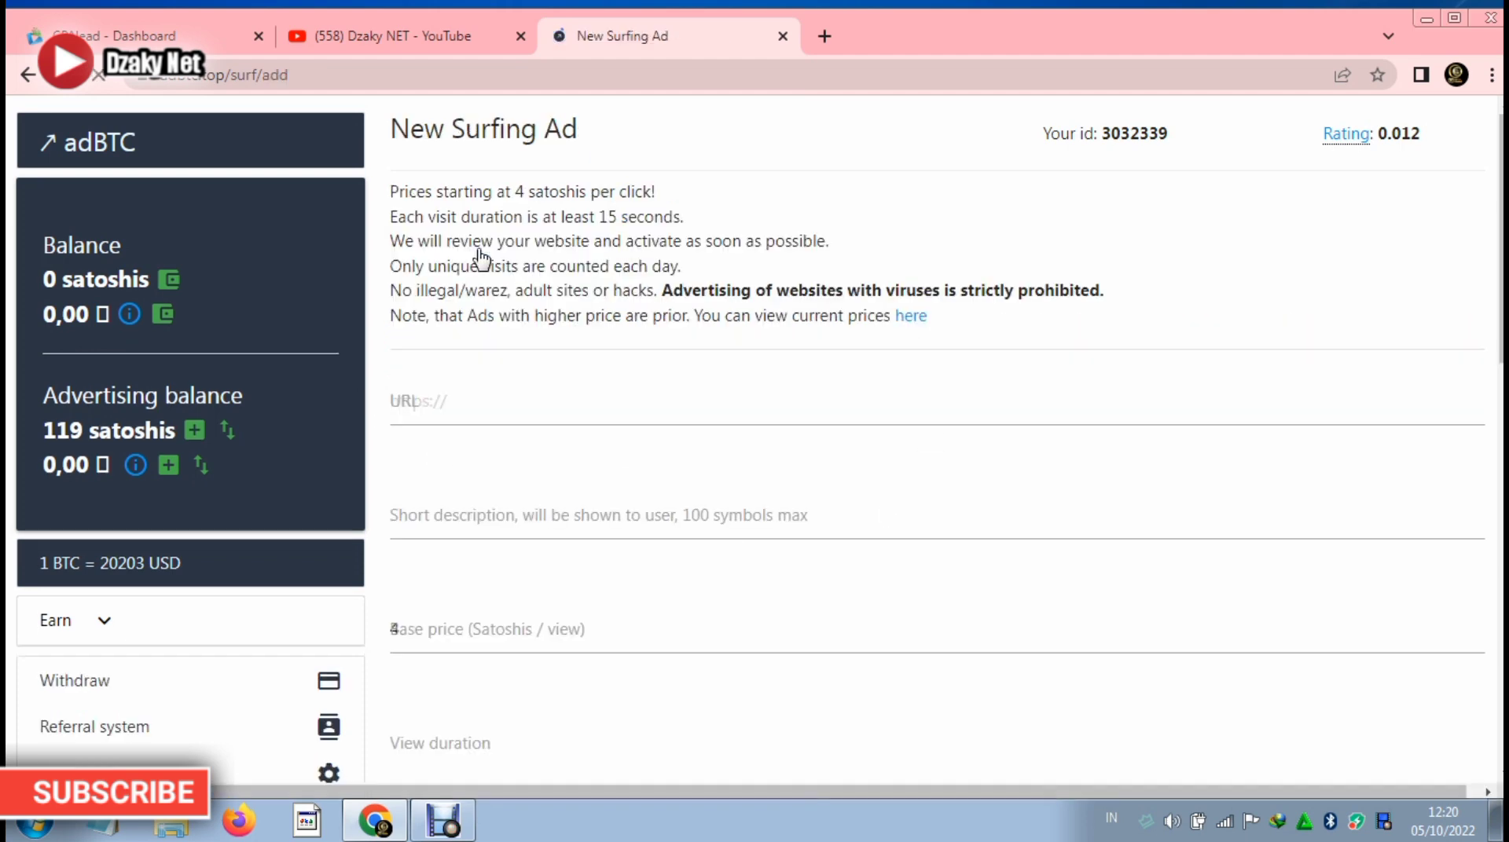
right_click(484, 399)
left_click(540, 528)
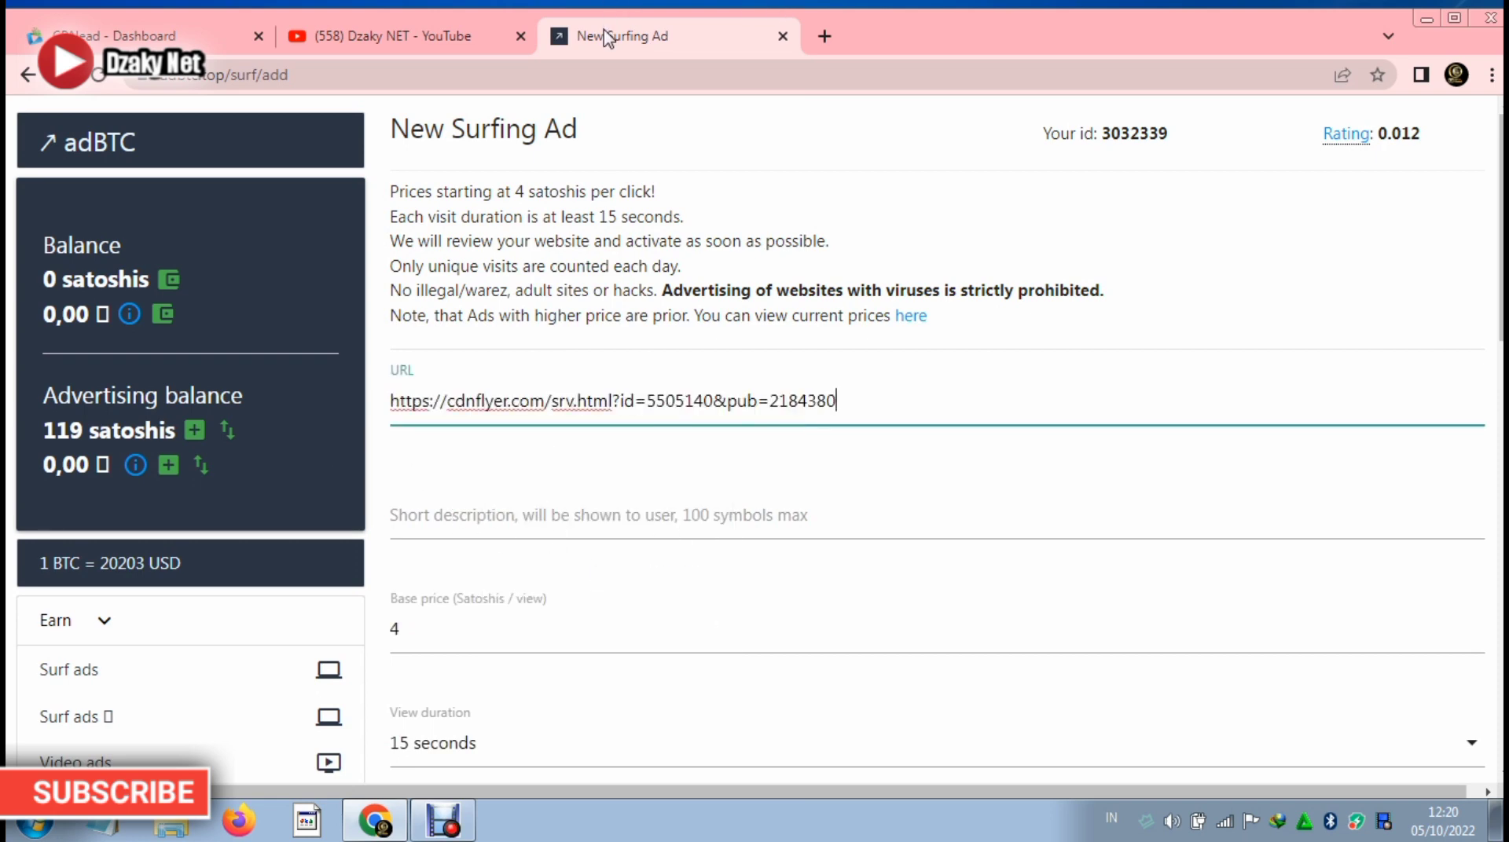
Copy the Amazon Photos offer's description from CPAlead and paste it as the short description of the adBTC surfing ad.
left_click(130, 37)
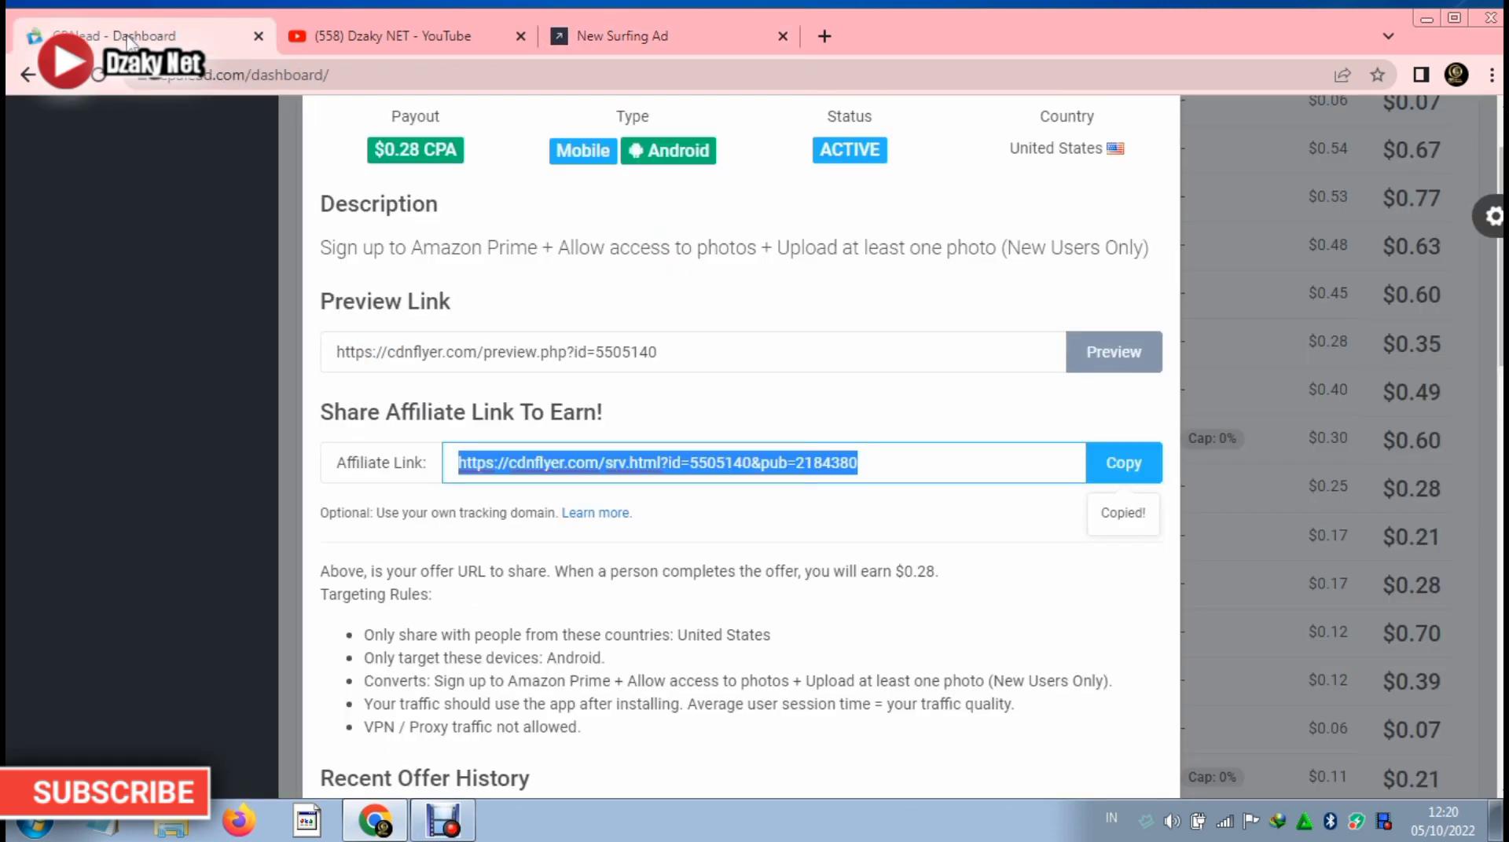
left_click_drag(322, 248, 1151, 262)
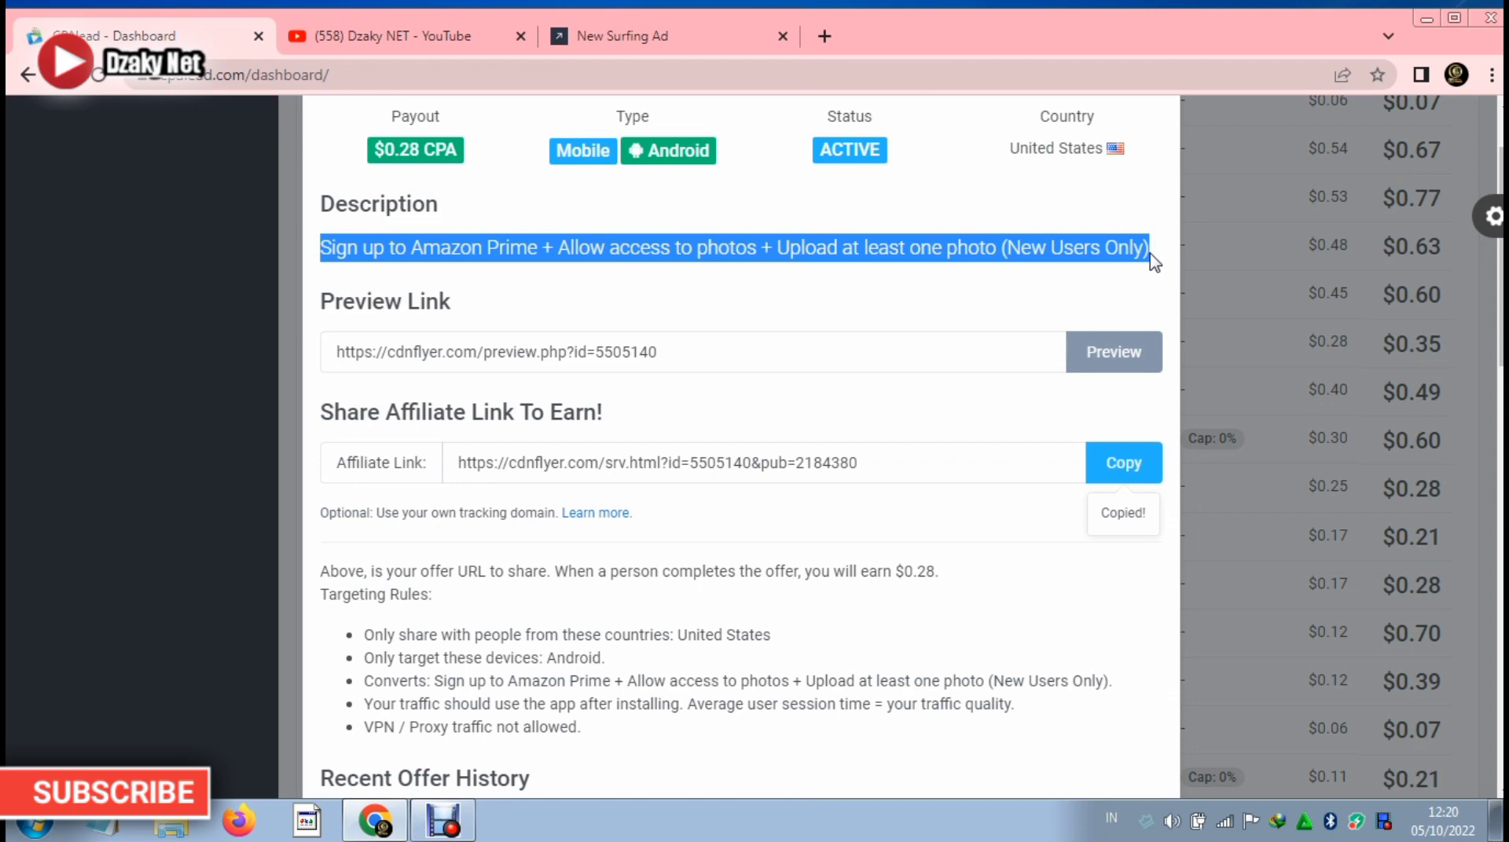
right_click(903, 287)
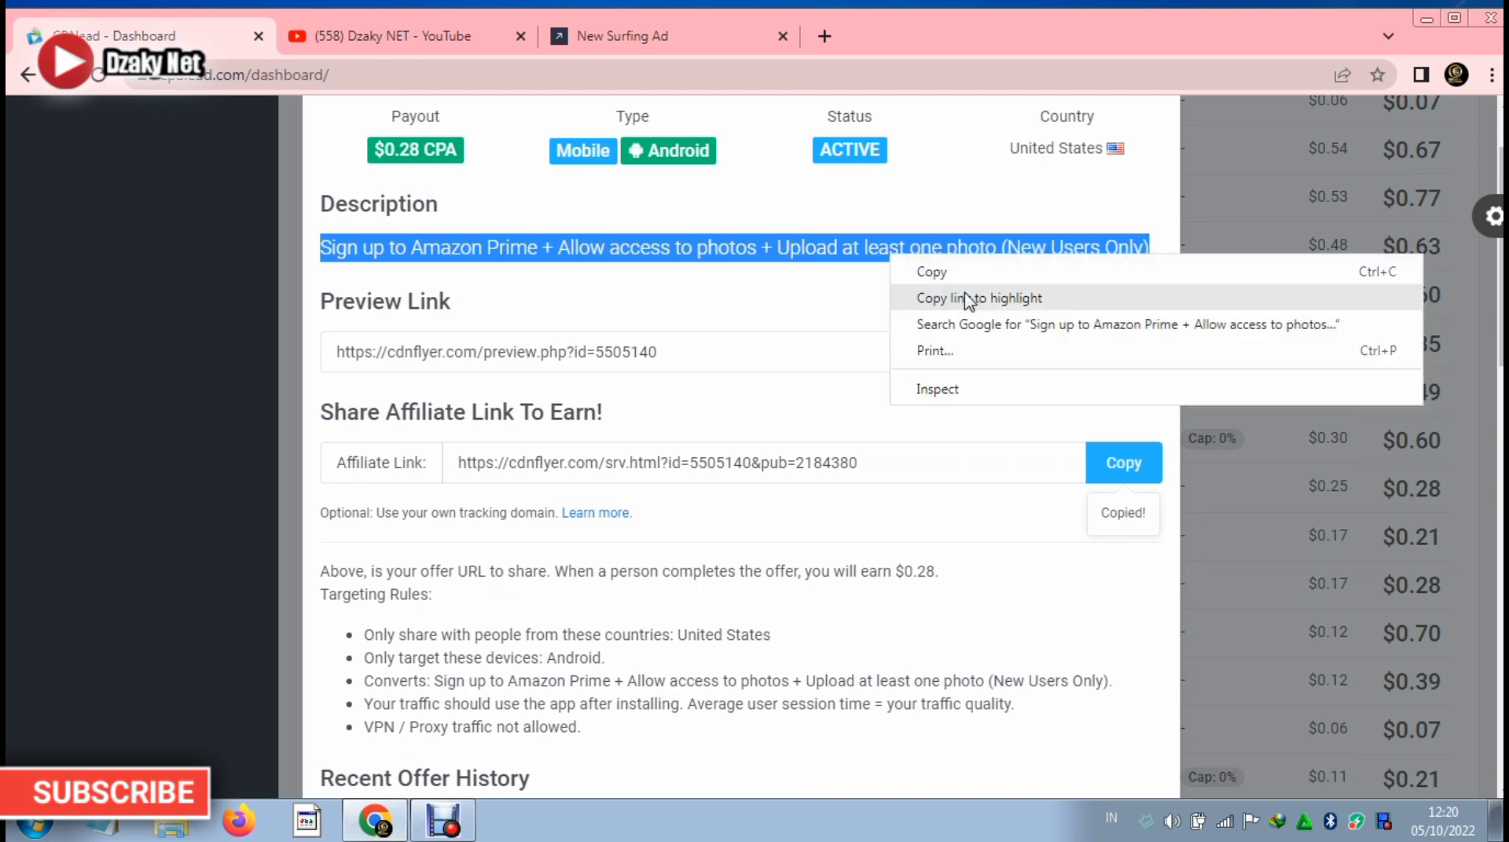
left_click(942, 271)
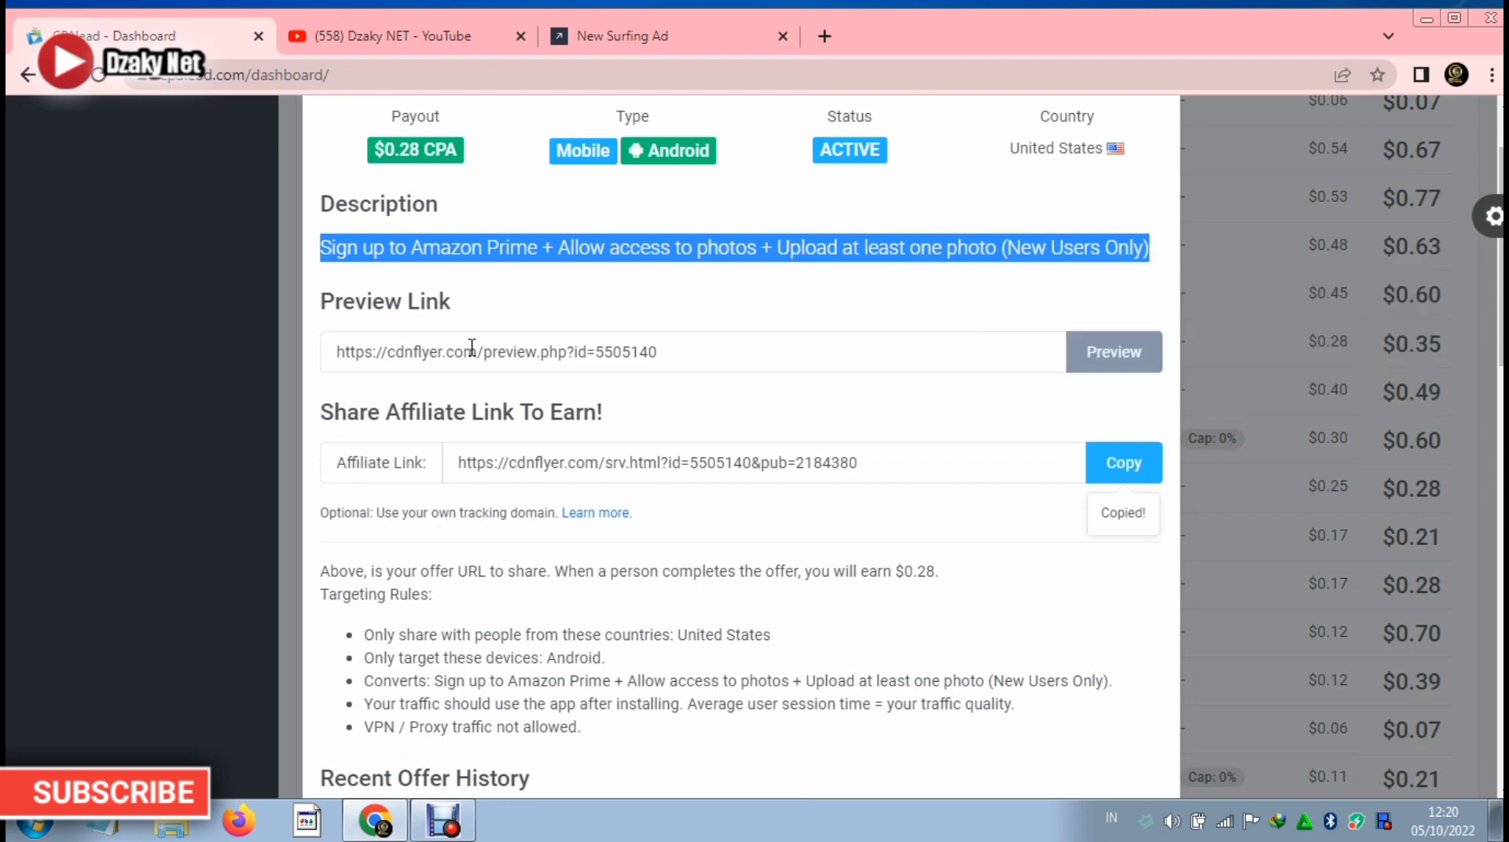
left_click(599, 36)
left_click(438, 508)
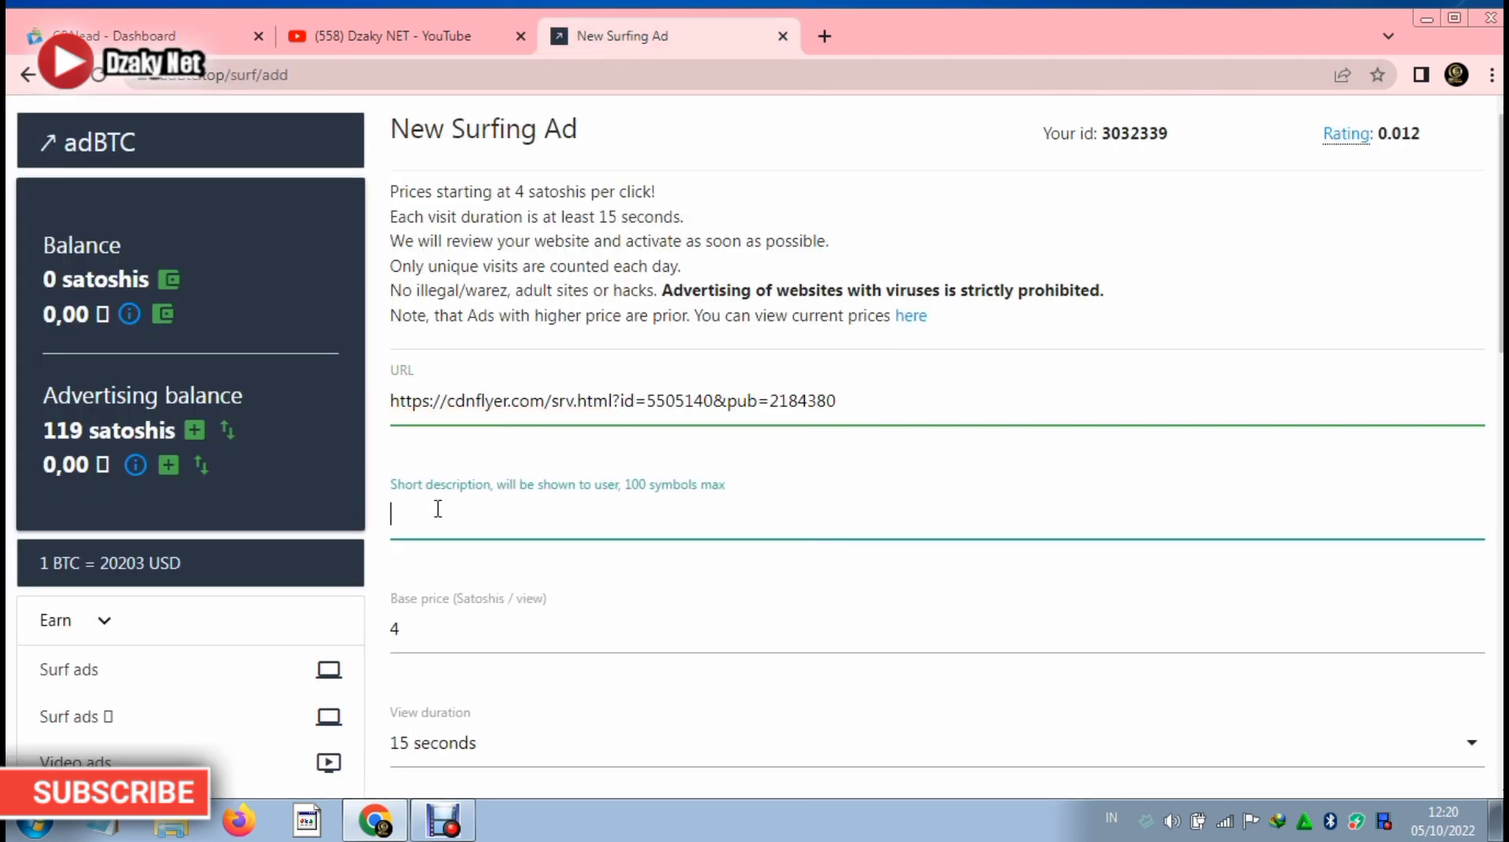
right_click(438, 508)
left_click(504, 336)
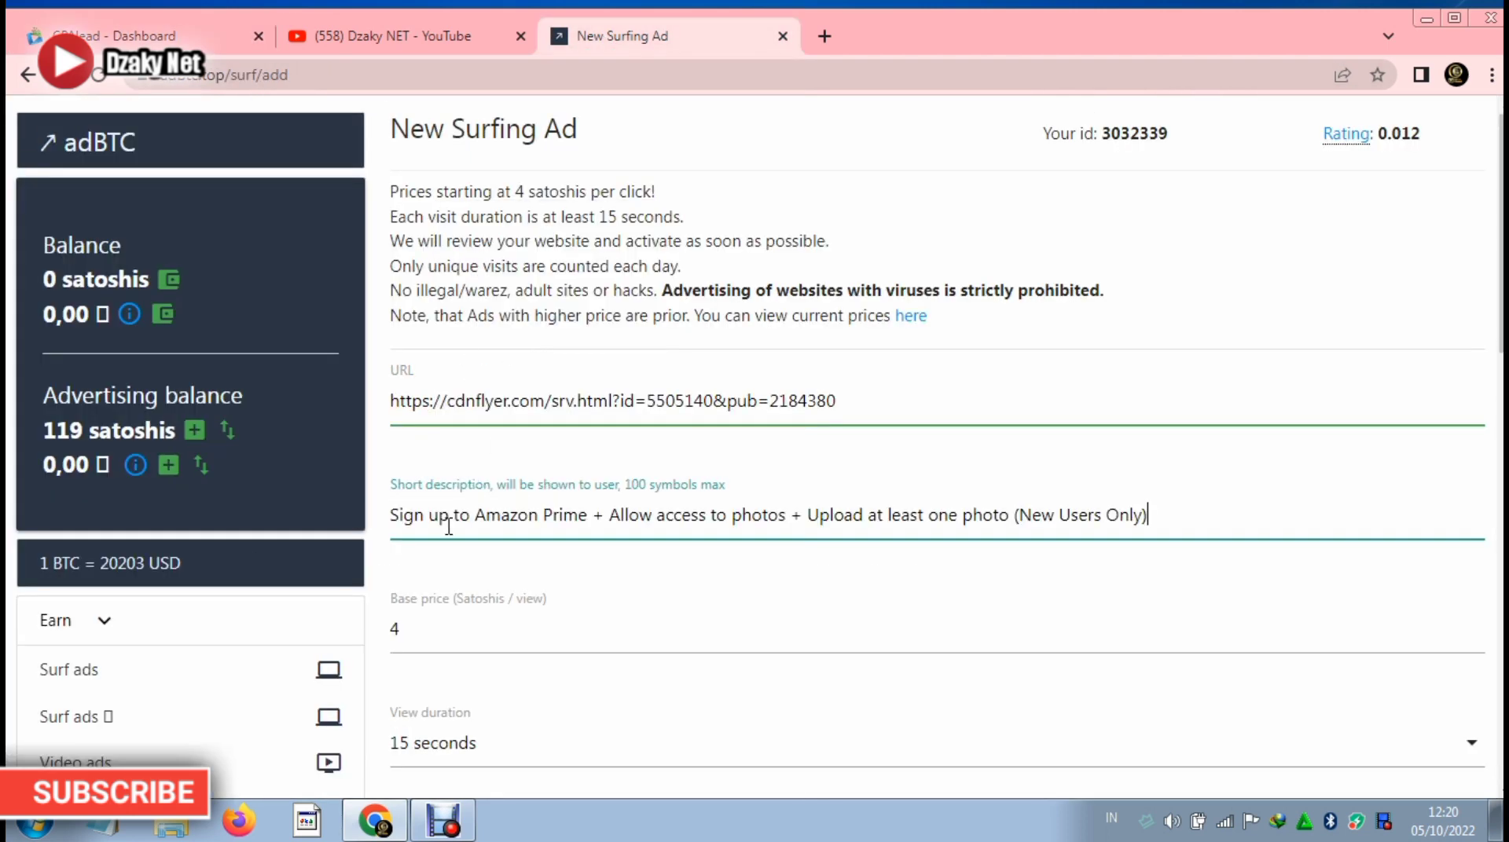
Set the ad's language targeting to "Only show English speakers".
scroll(448, 528, "down", 5)
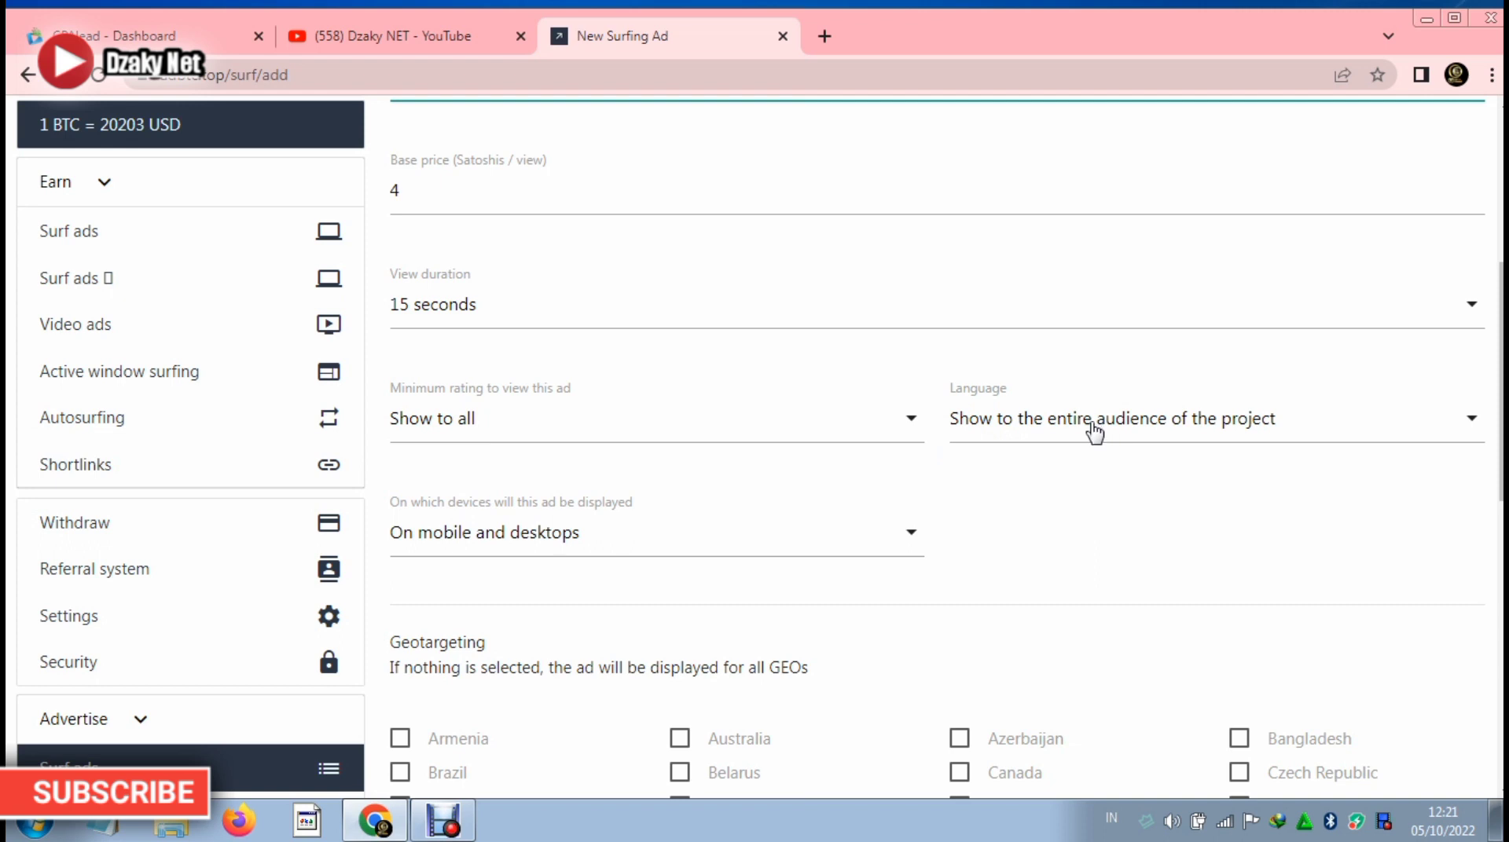
left_click(1415, 427)
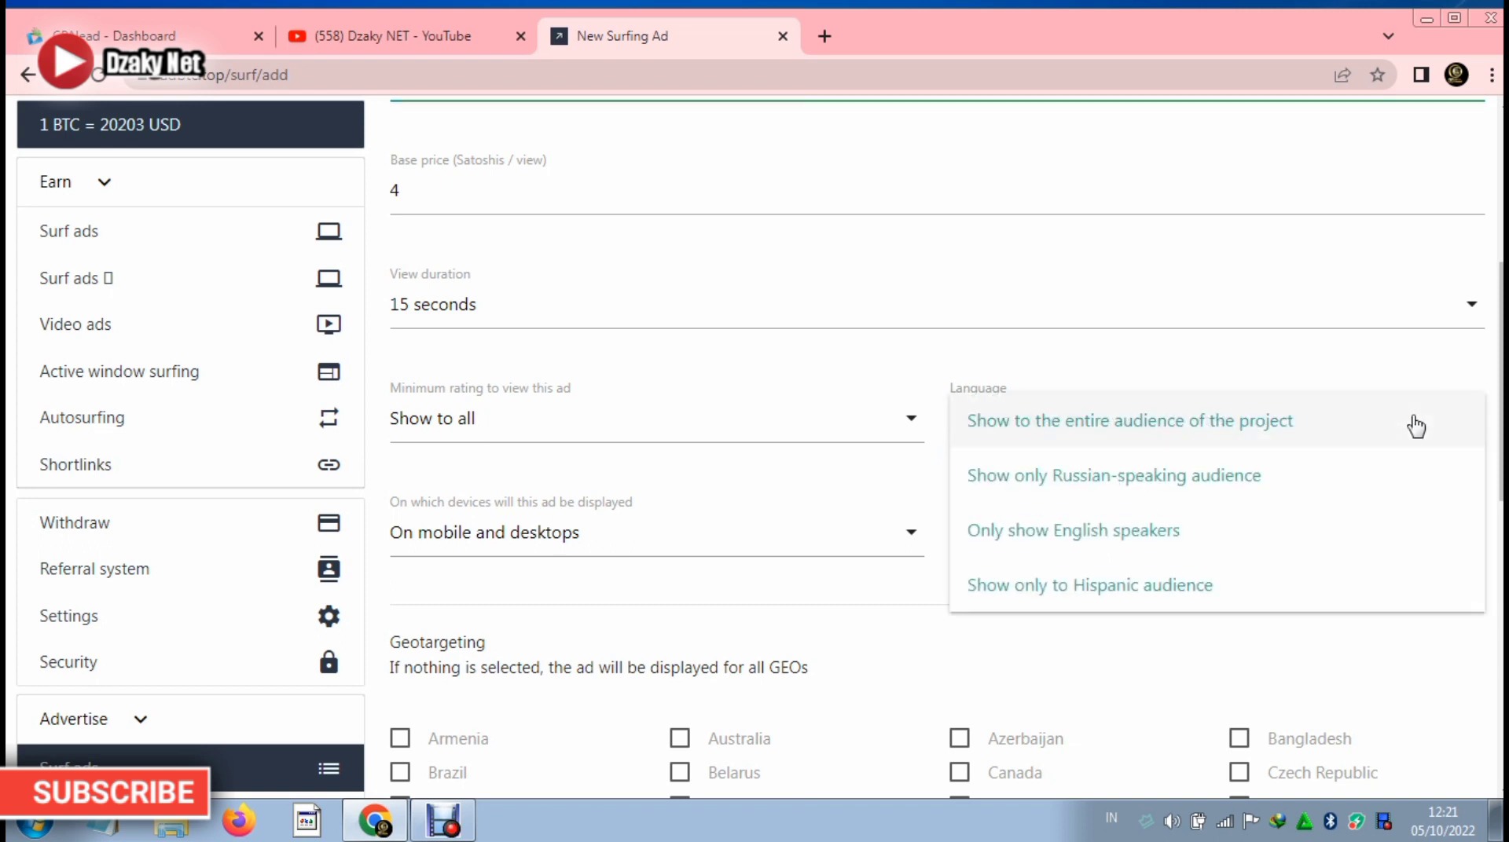
left_click(1095, 543)
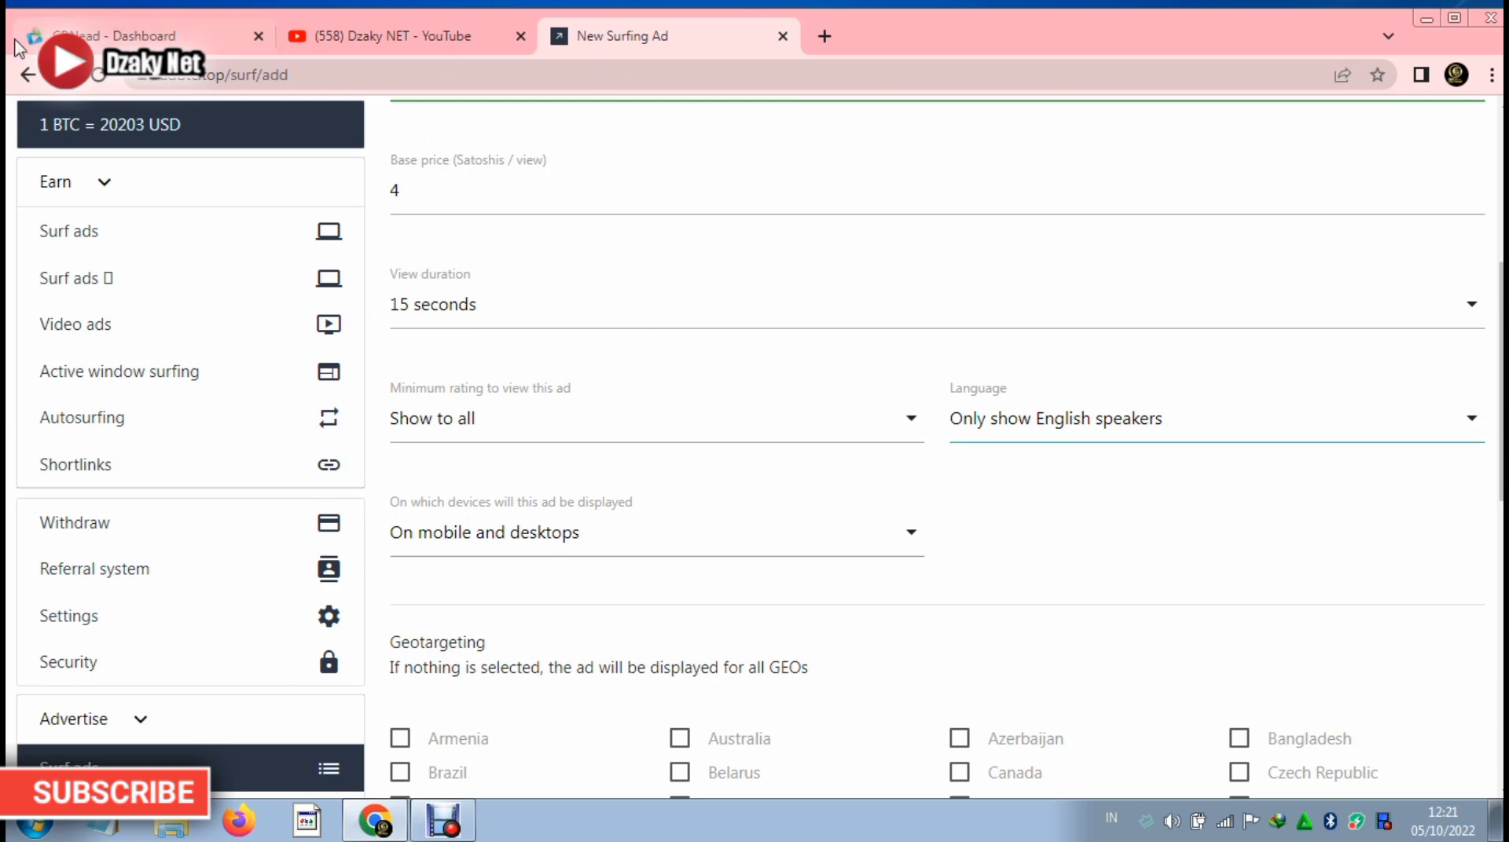
Return to CPAlead and review the Amazon Photos offer's device type, country, targeting rules, recent history and creatives.
left_click(64, 26)
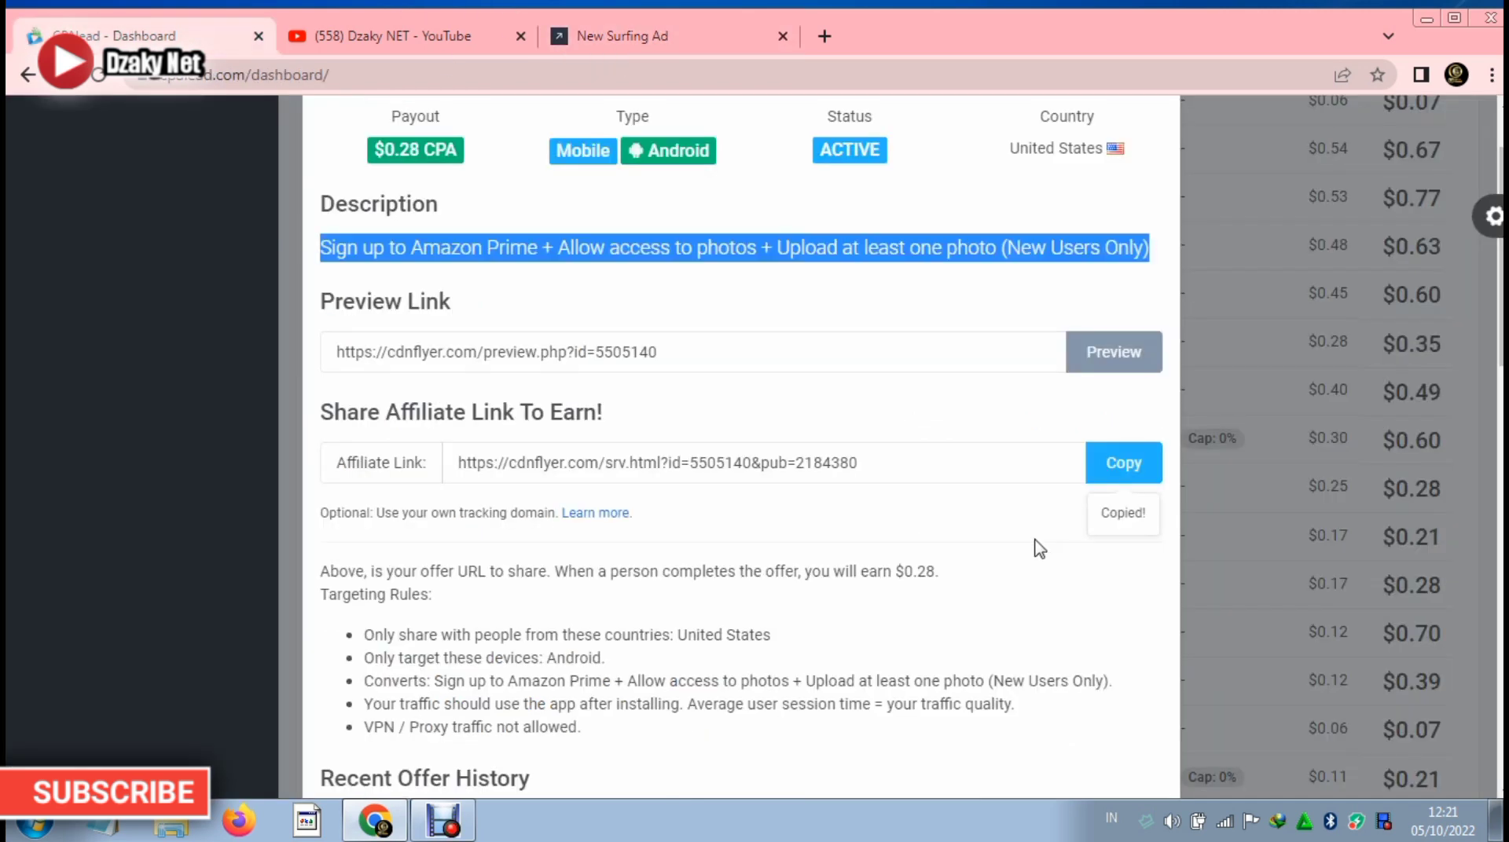
scroll(980, 397, "up", 1)
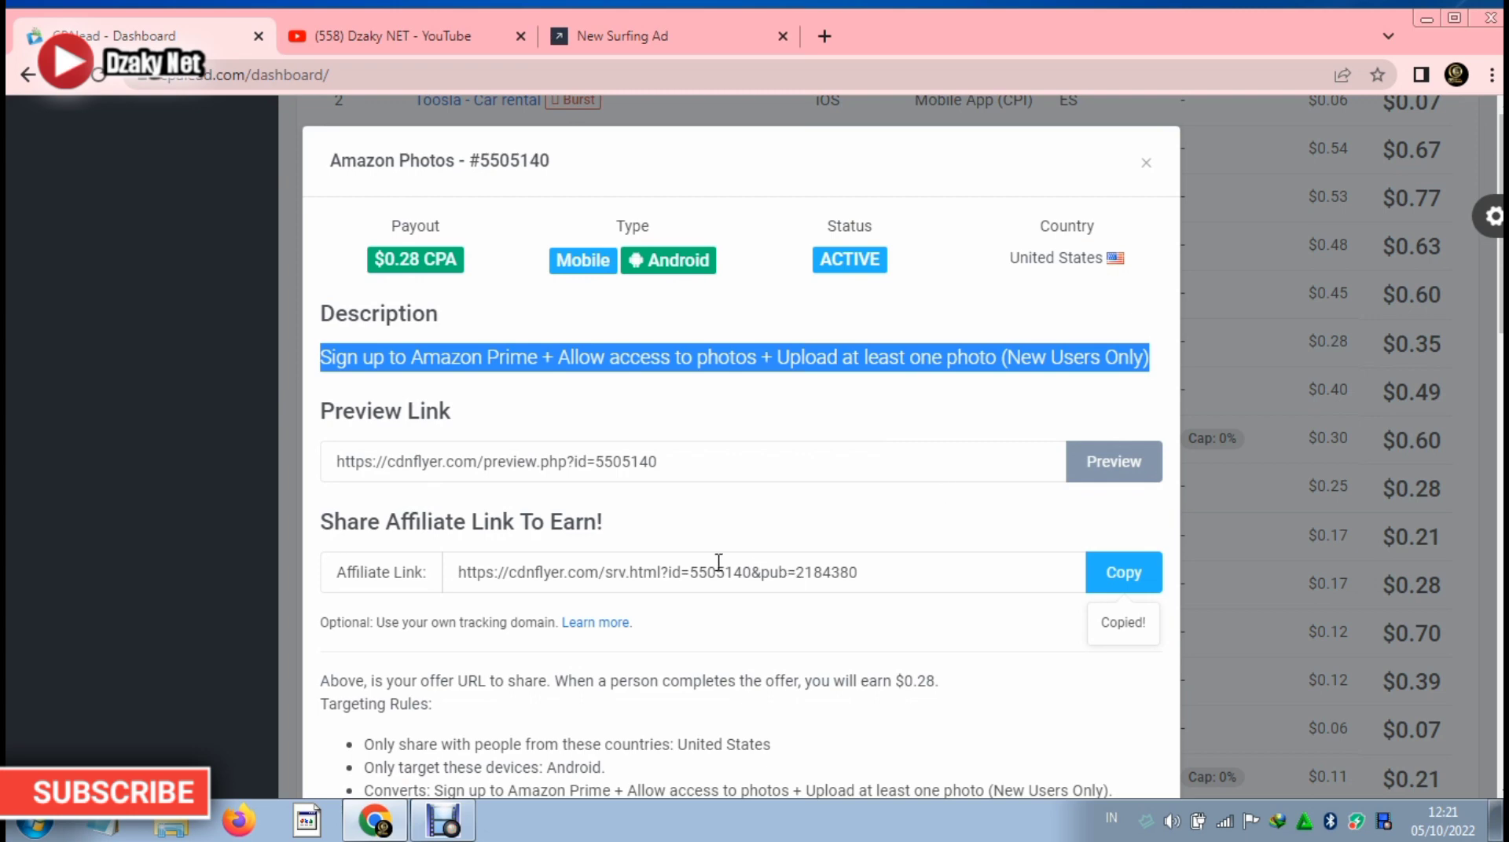
scroll(719, 561, "down", 6)
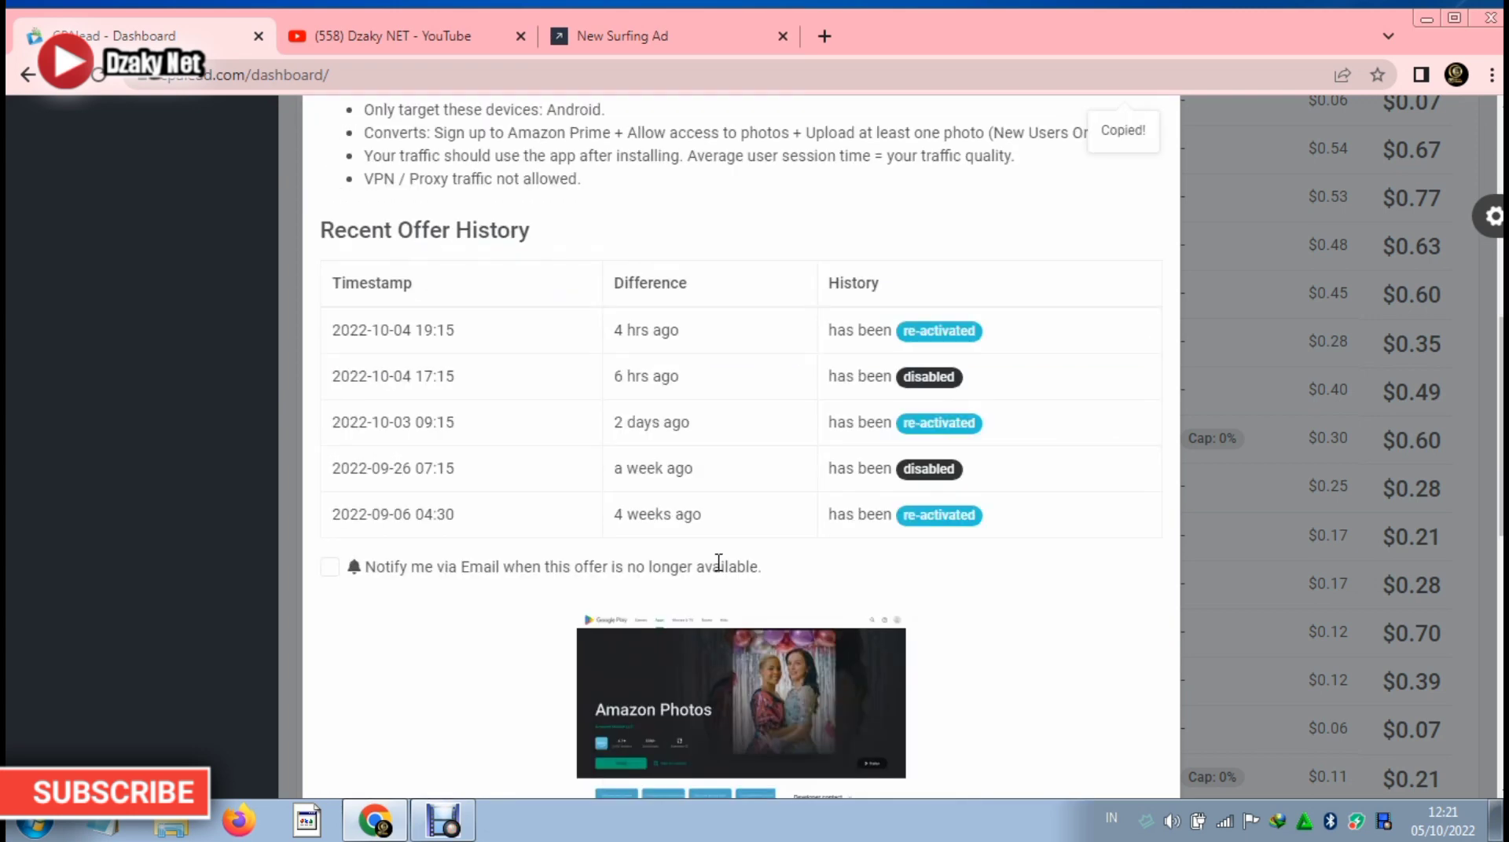
scroll(718, 562, "down", 8)
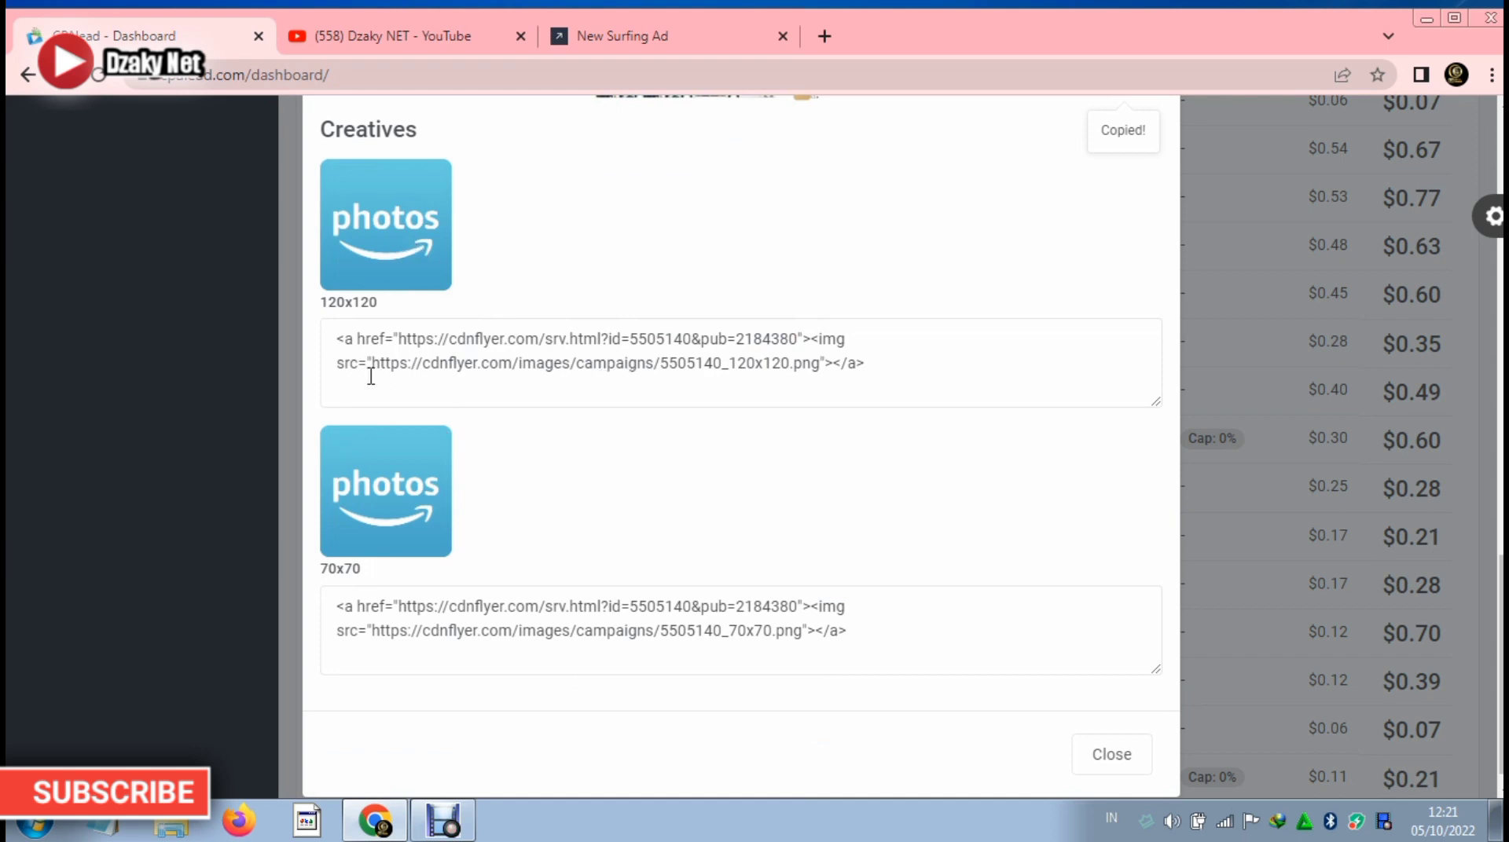
scroll(676, 498, "up", 1)
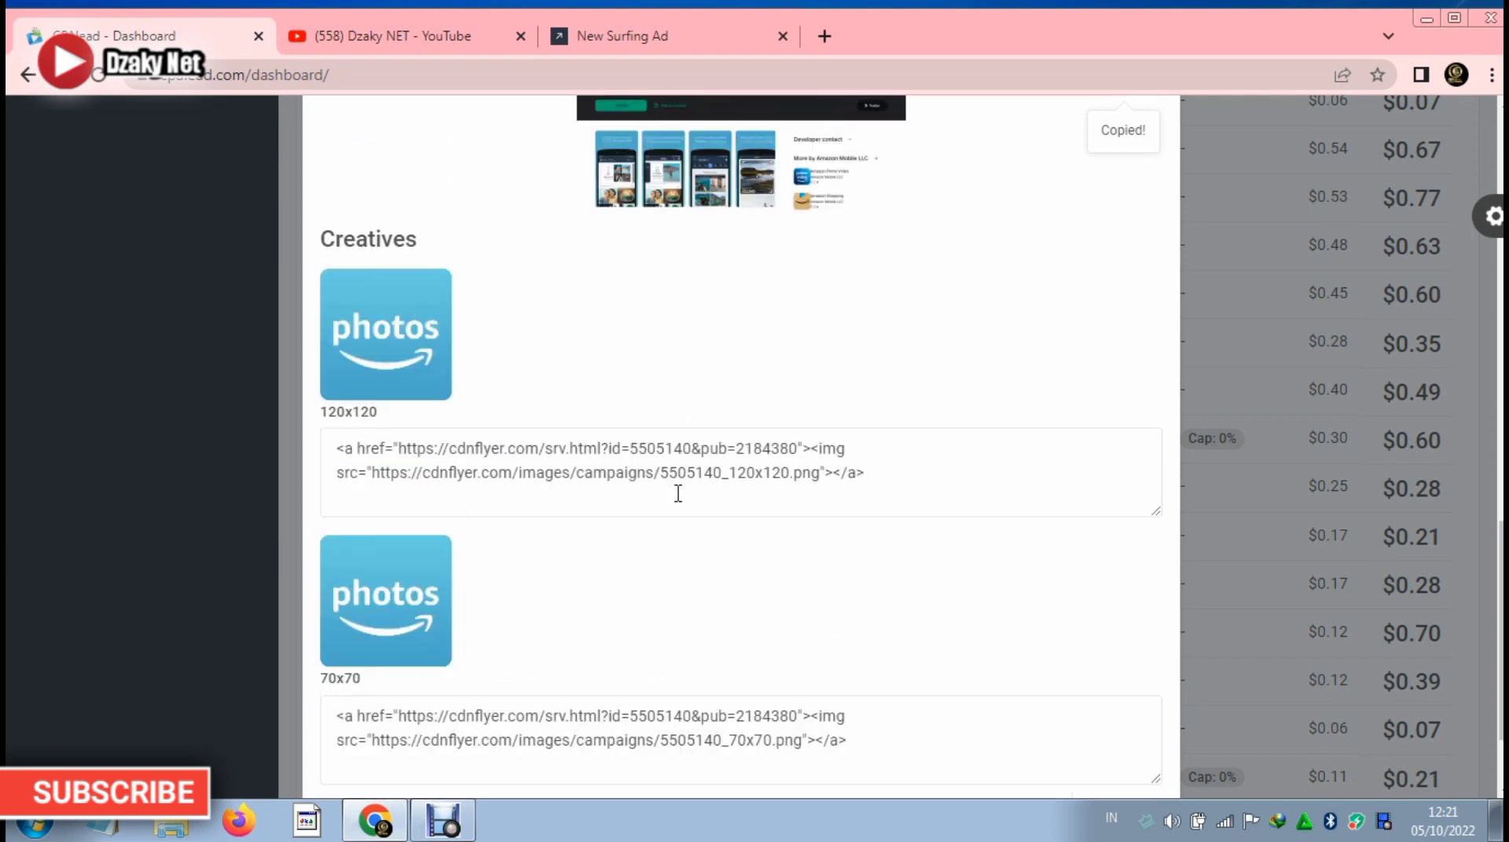
scroll(680, 503, "down", 1)
scroll(681, 503, "up", 10)
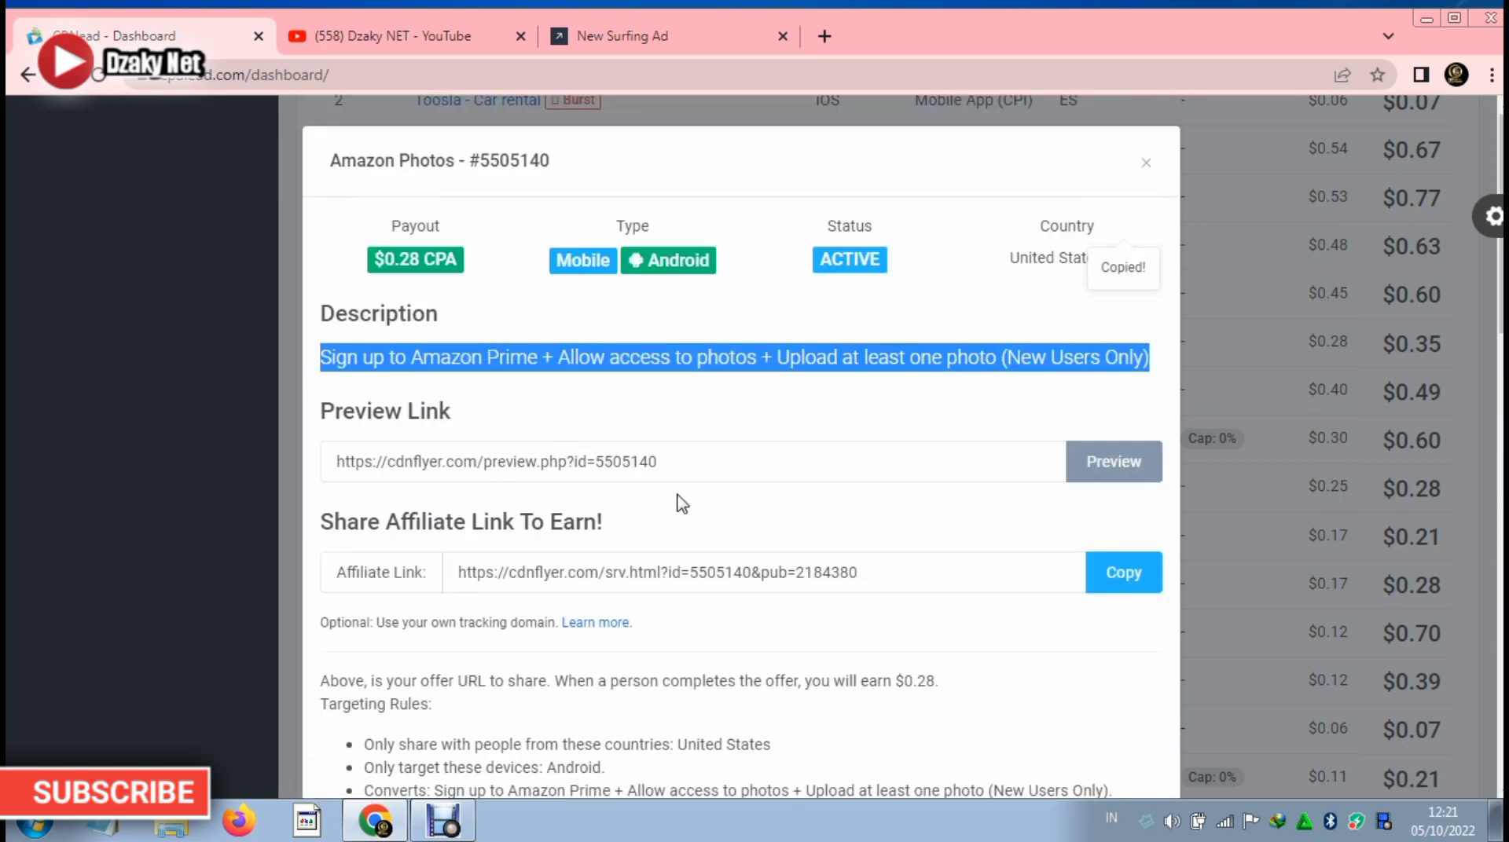
left_click(673, 35)
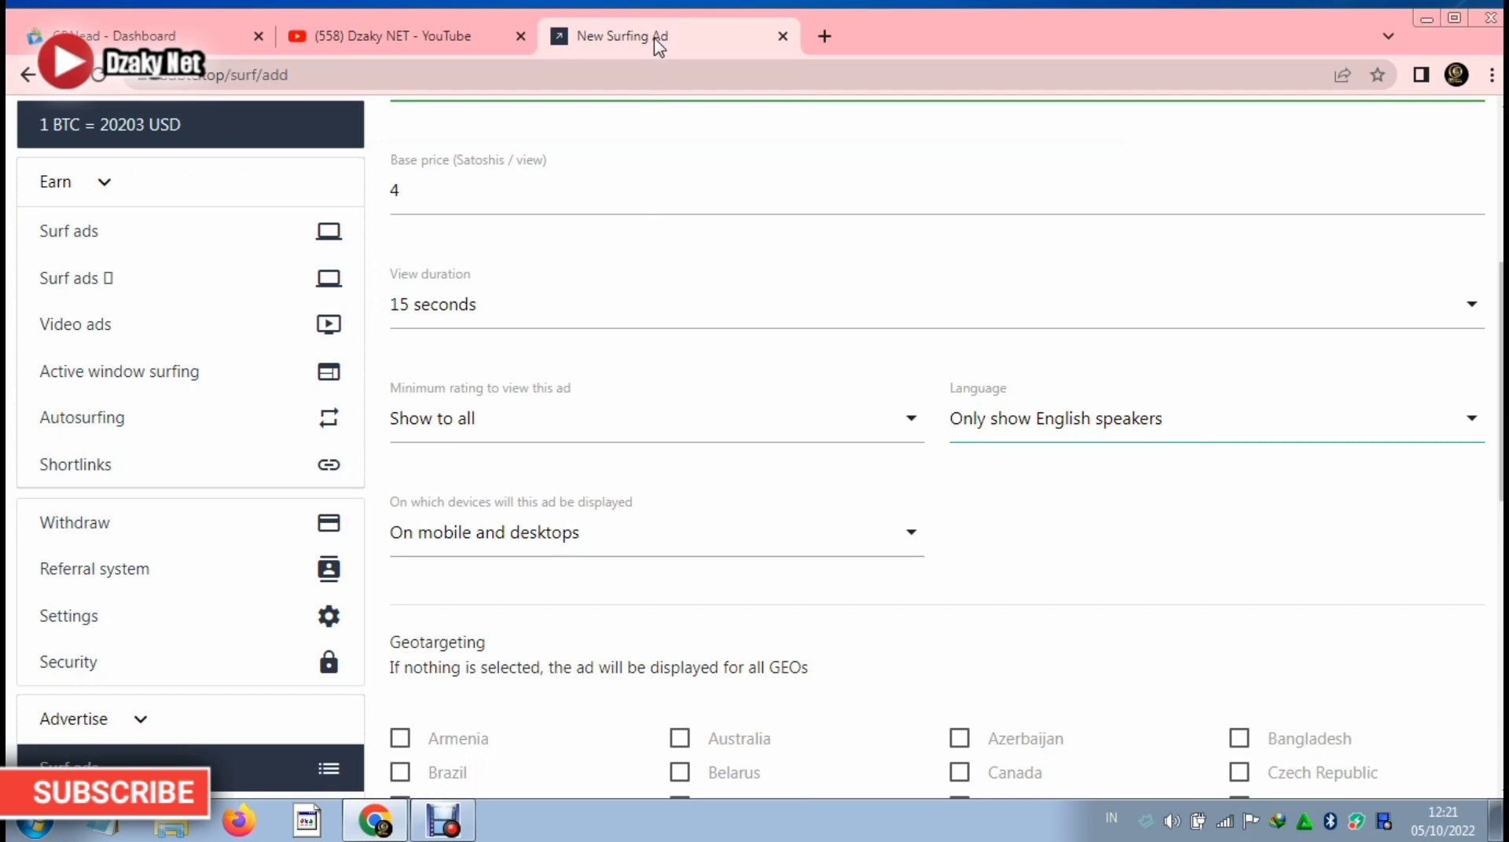
left_click(118, 35)
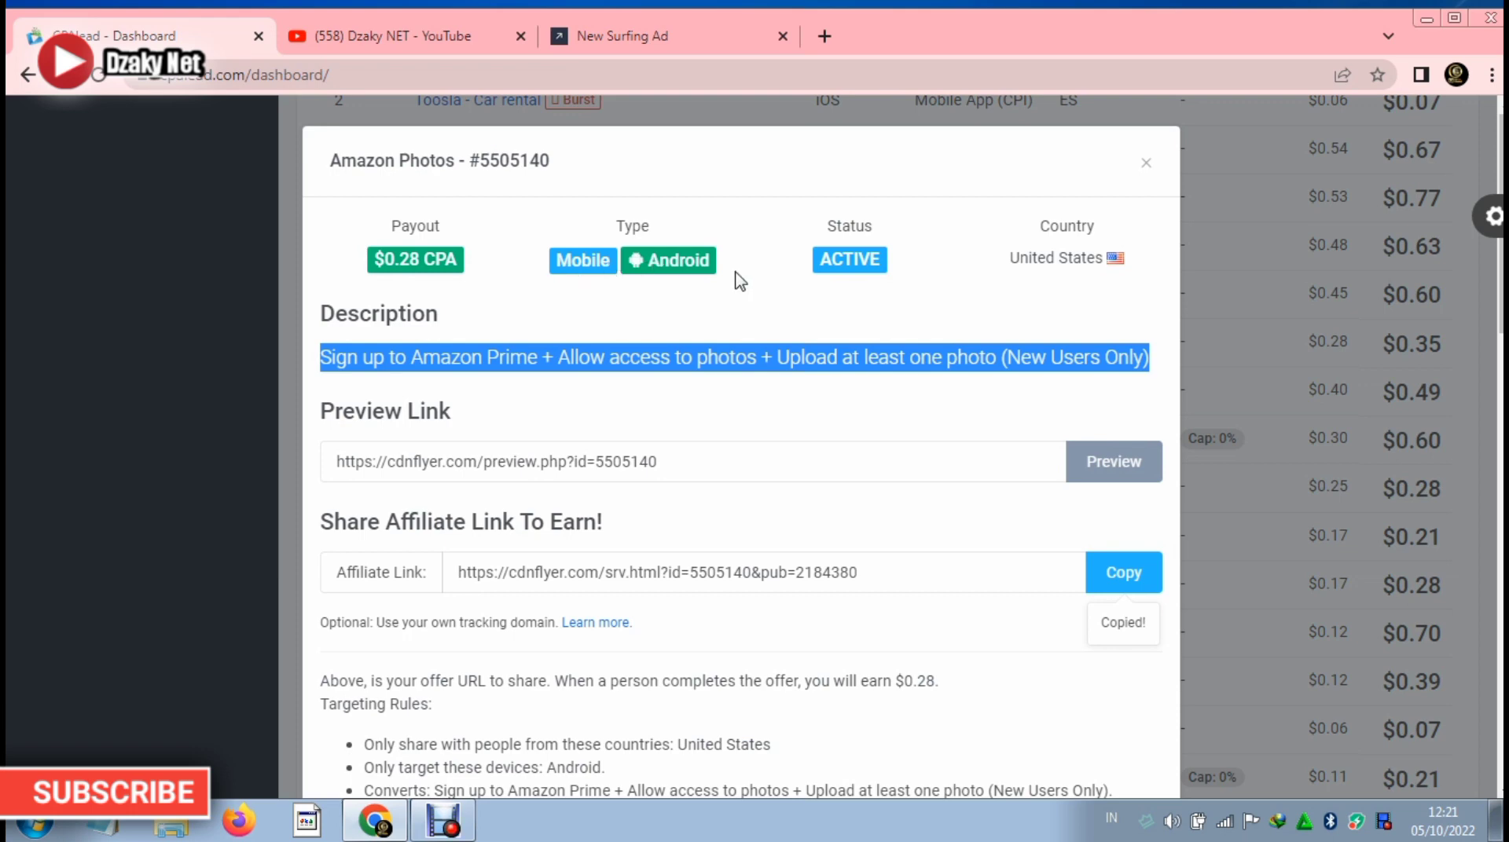
In the adBTC surfing ad, set the devices on which it is displayed to "Only on mobile devices".
left_click(651, 39)
scroll(786, 471, "down", 3)
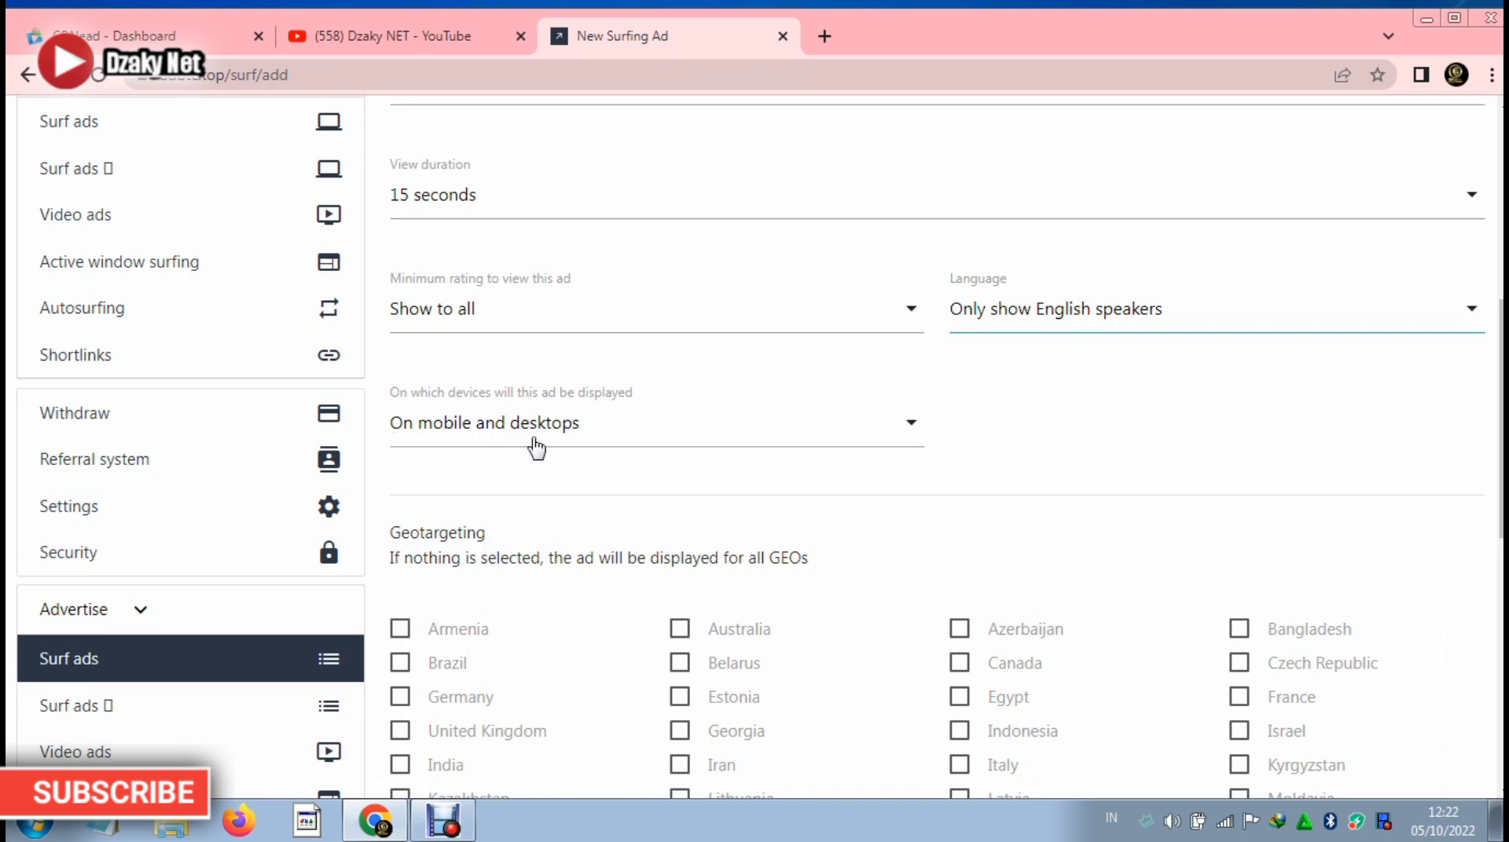
left_click(896, 440)
left_click(897, 440)
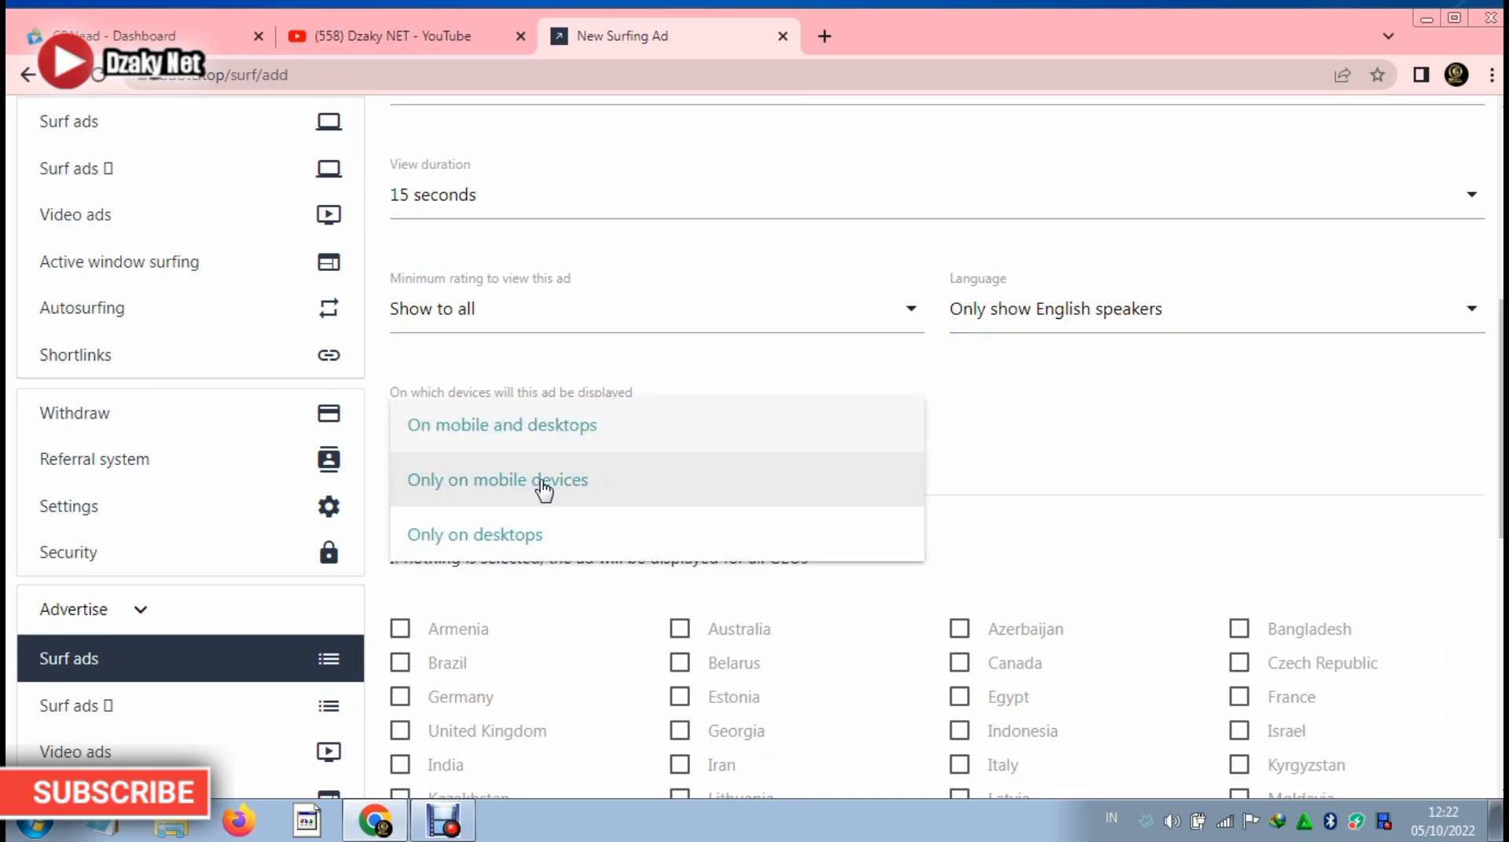
left_click(512, 493)
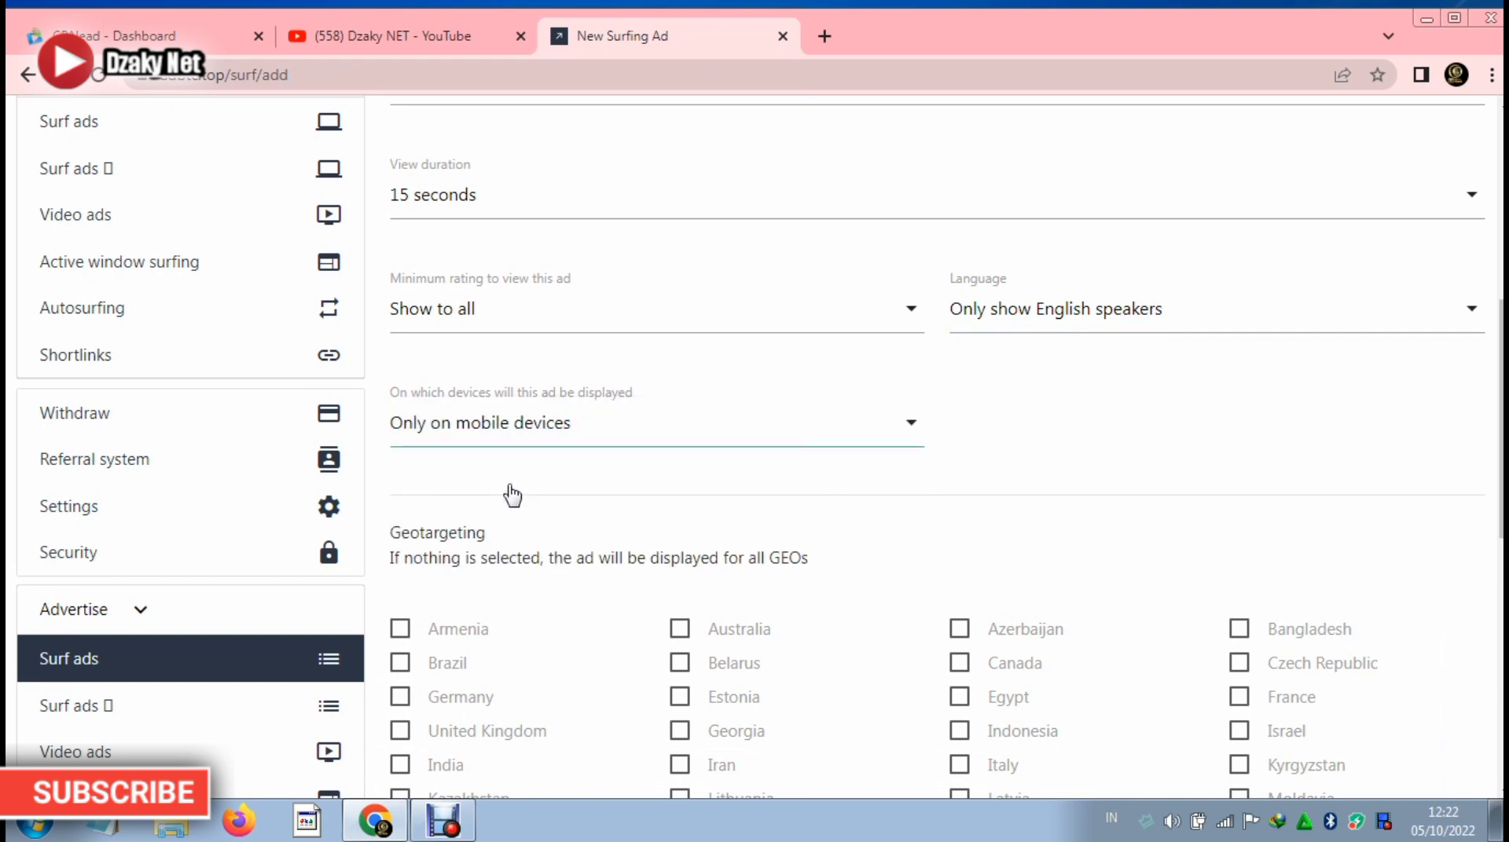
Restrict the ad's geotargeting to USA, read the geotargeting note and compare with the offer's target country in CPAlead.
scroll(1214, 543, "down", 5)
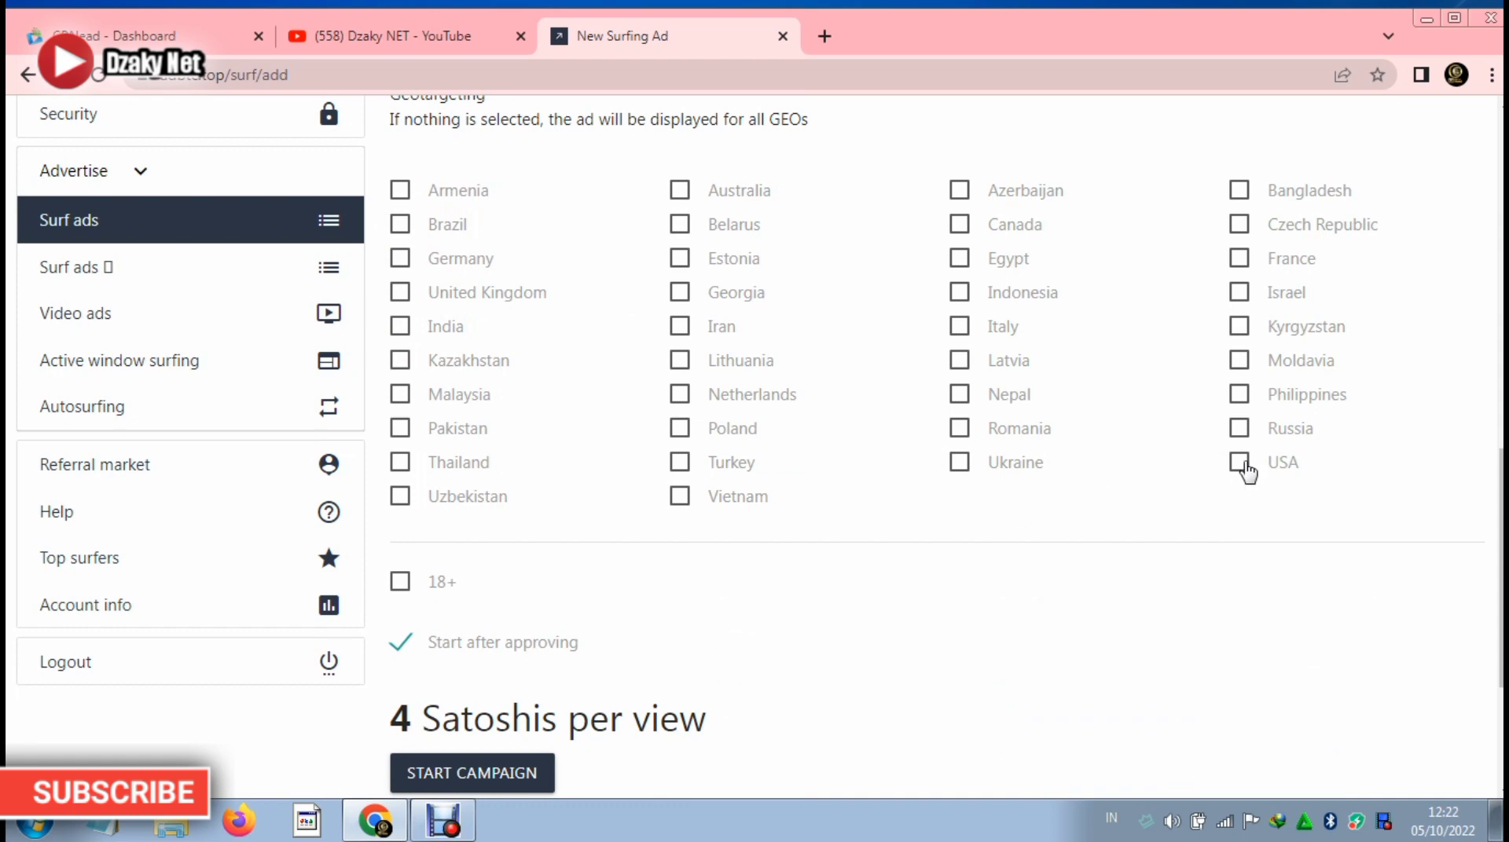
scroll(1030, 563, "up", 3)
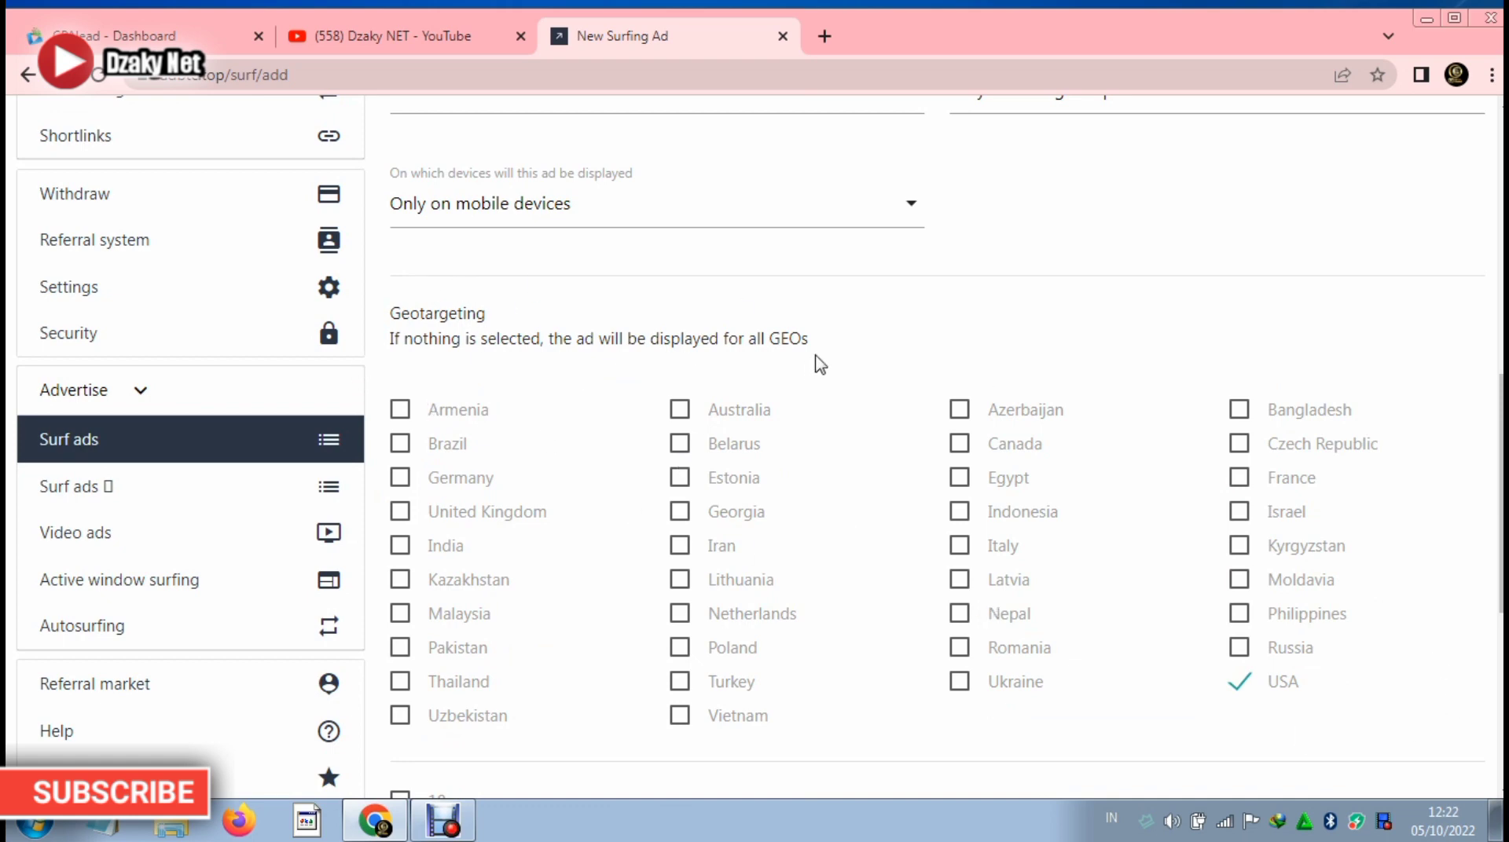
left_click_drag(822, 337, 765, 339)
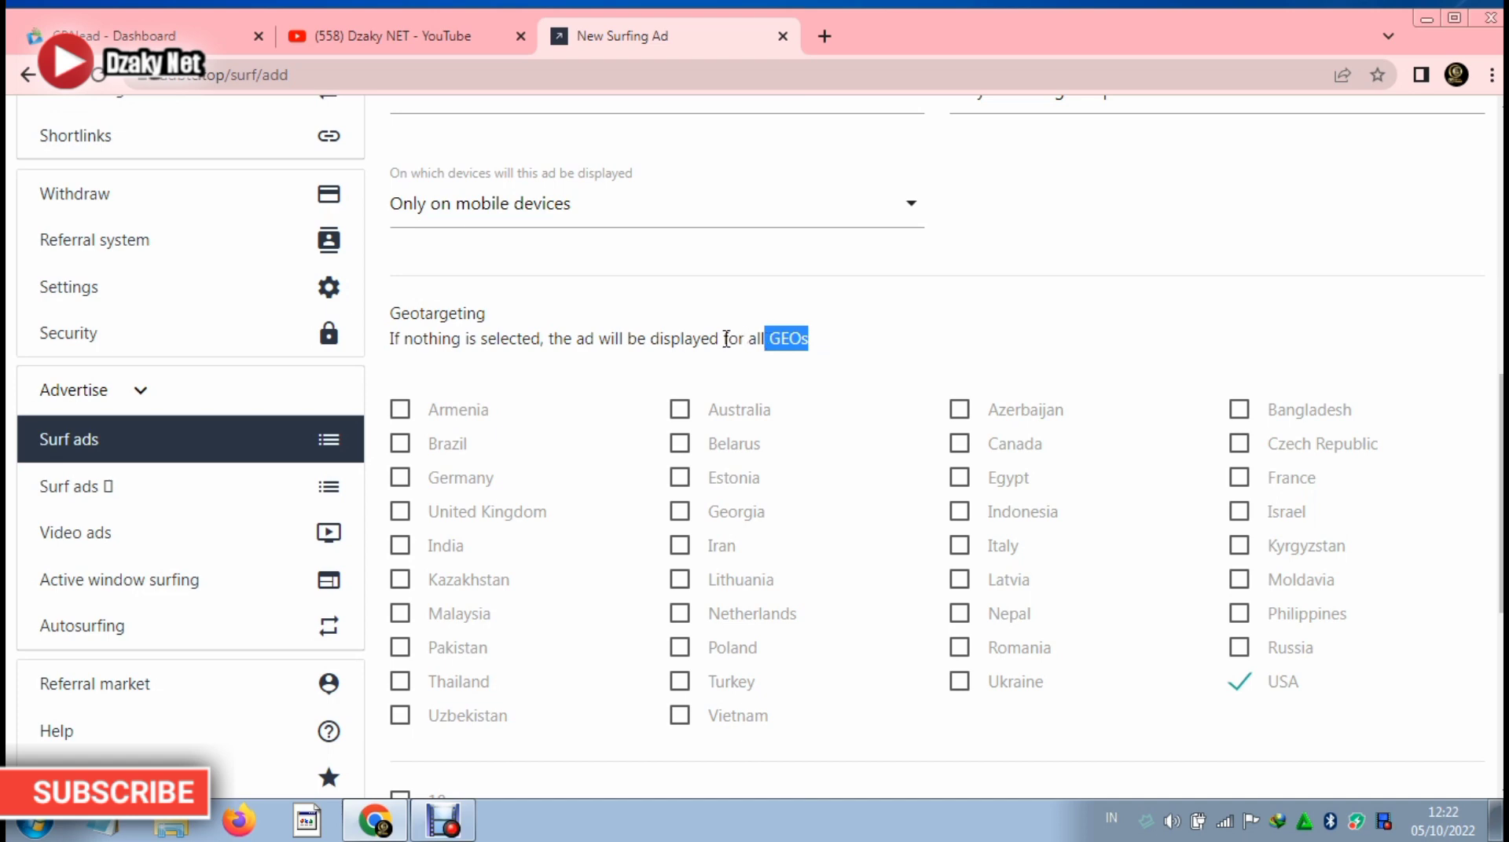
left_click(102, 35)
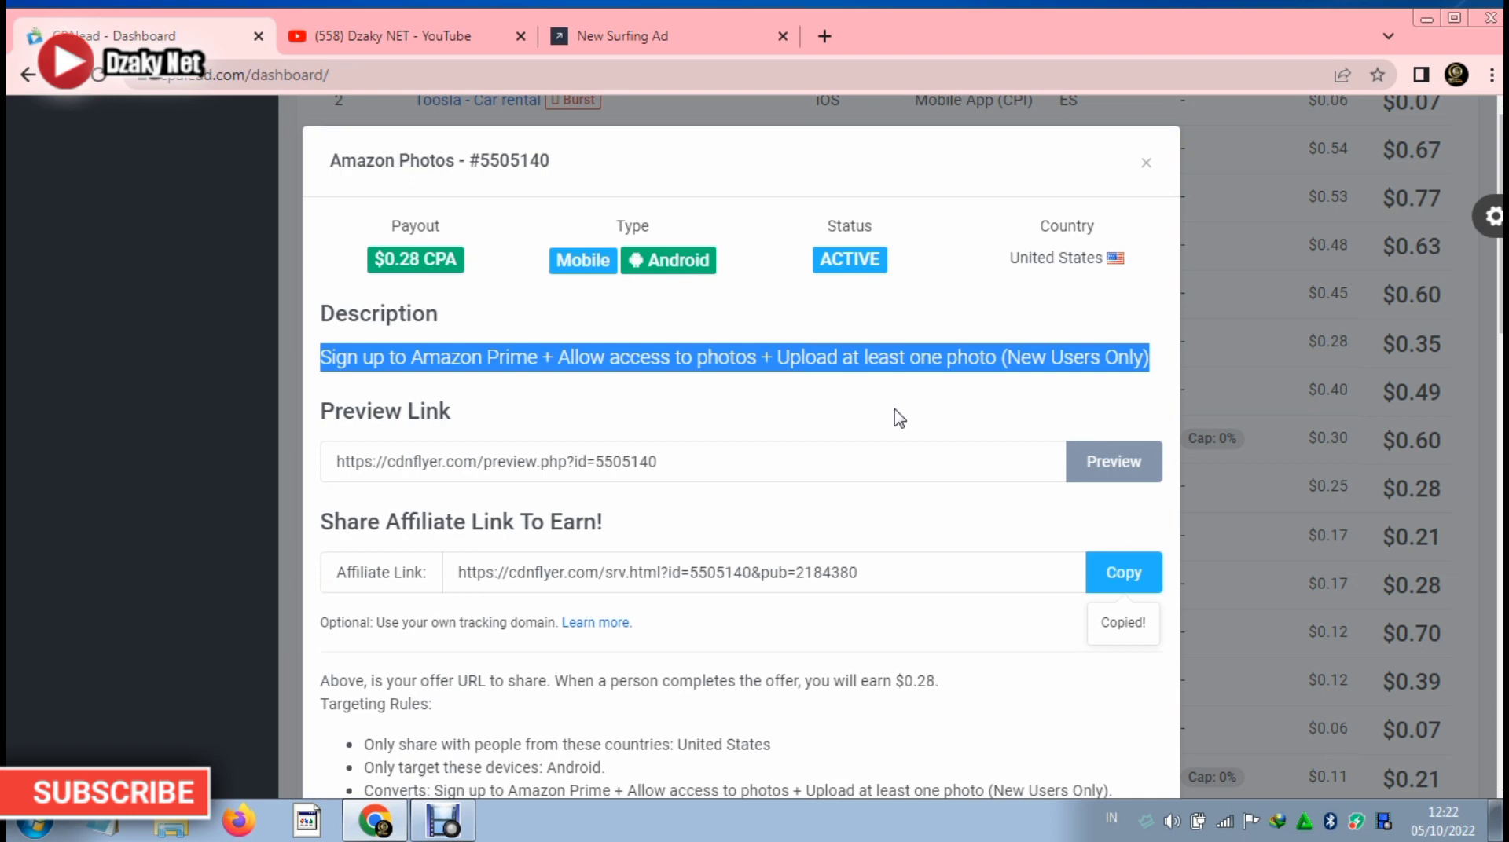
Return to the adBTC surfing ad, mark it as 18+ and start the campaign.
left_click(598, 36)
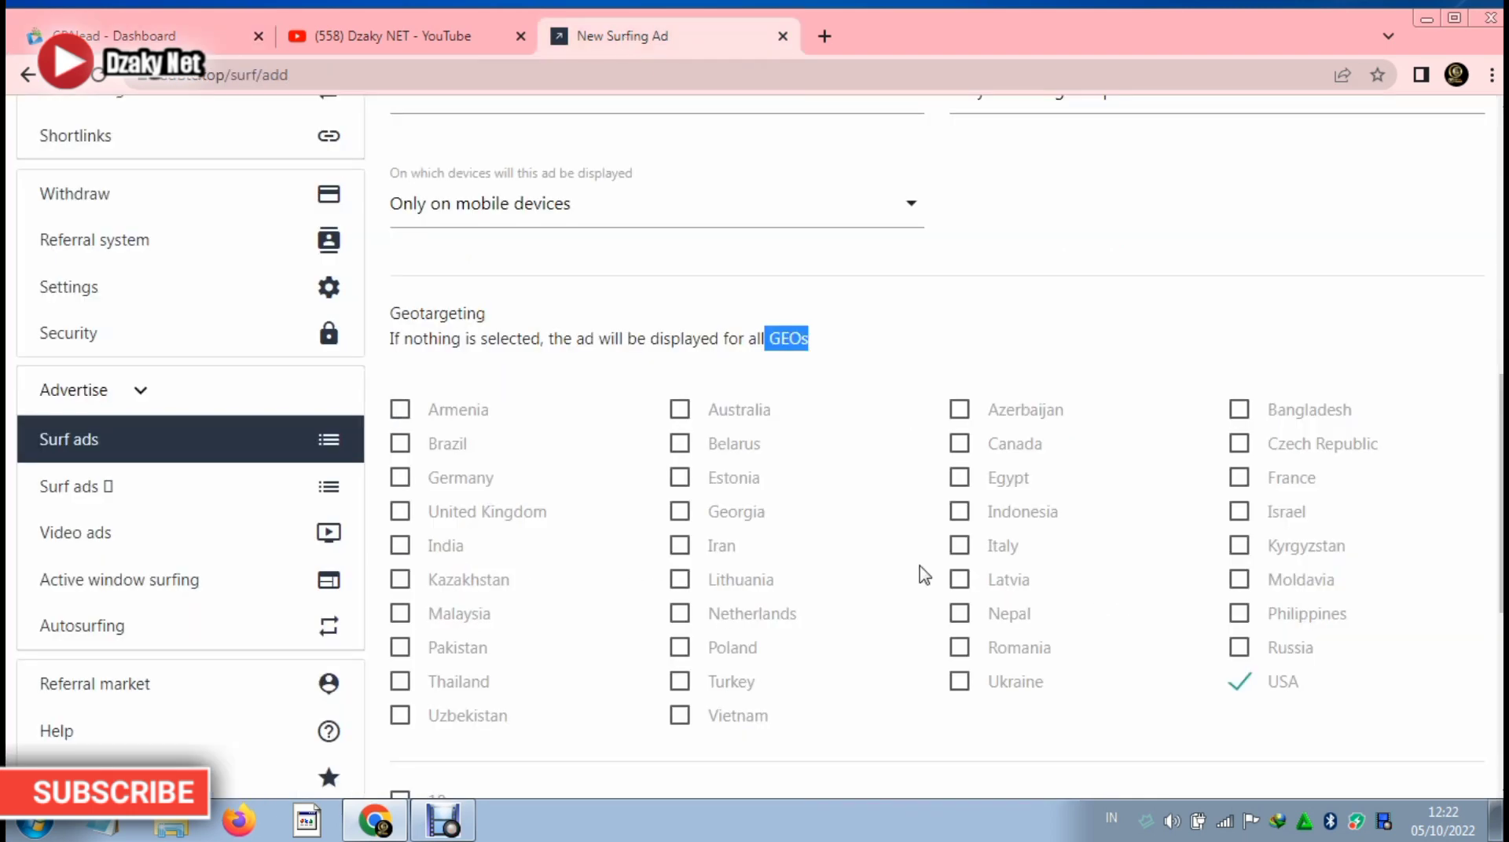
scroll(839, 582, "down", 5)
left_click(400, 362)
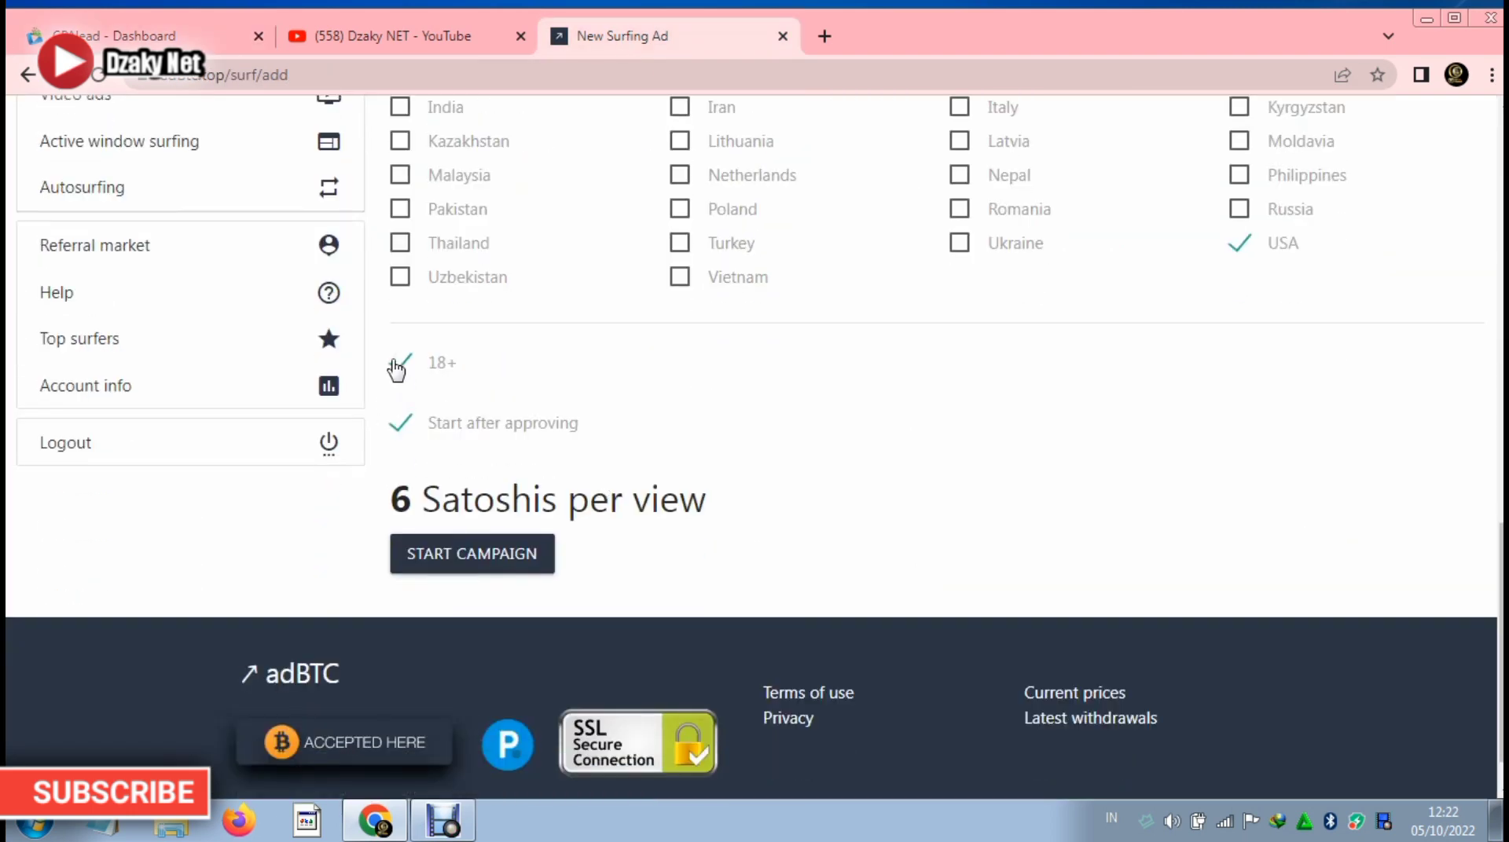
left_click(476, 559)
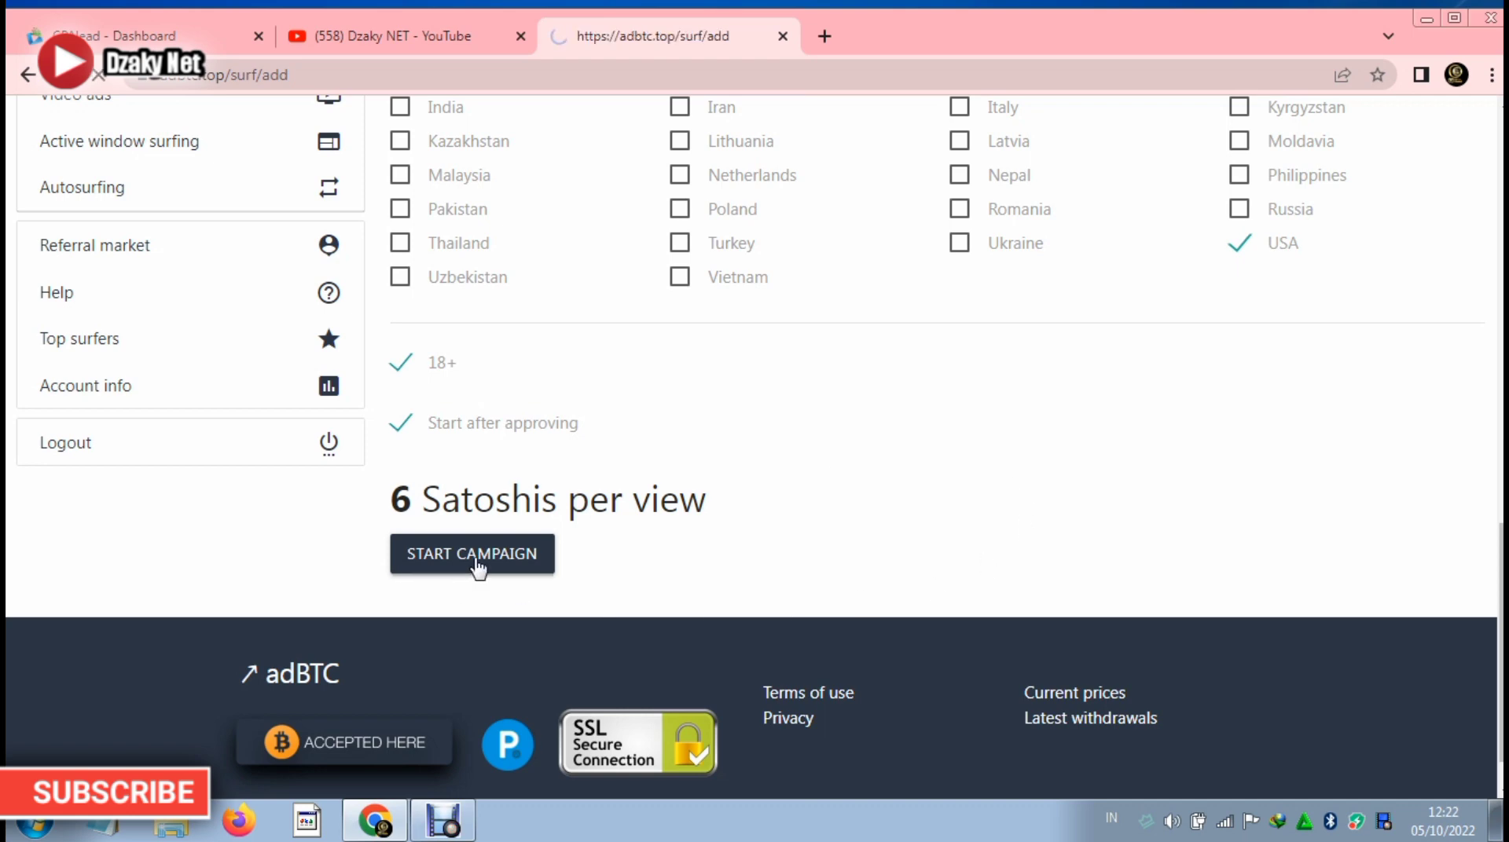
Open the advertiser's list of satoshi surf ads.
scroll(478, 569, "down", 8)
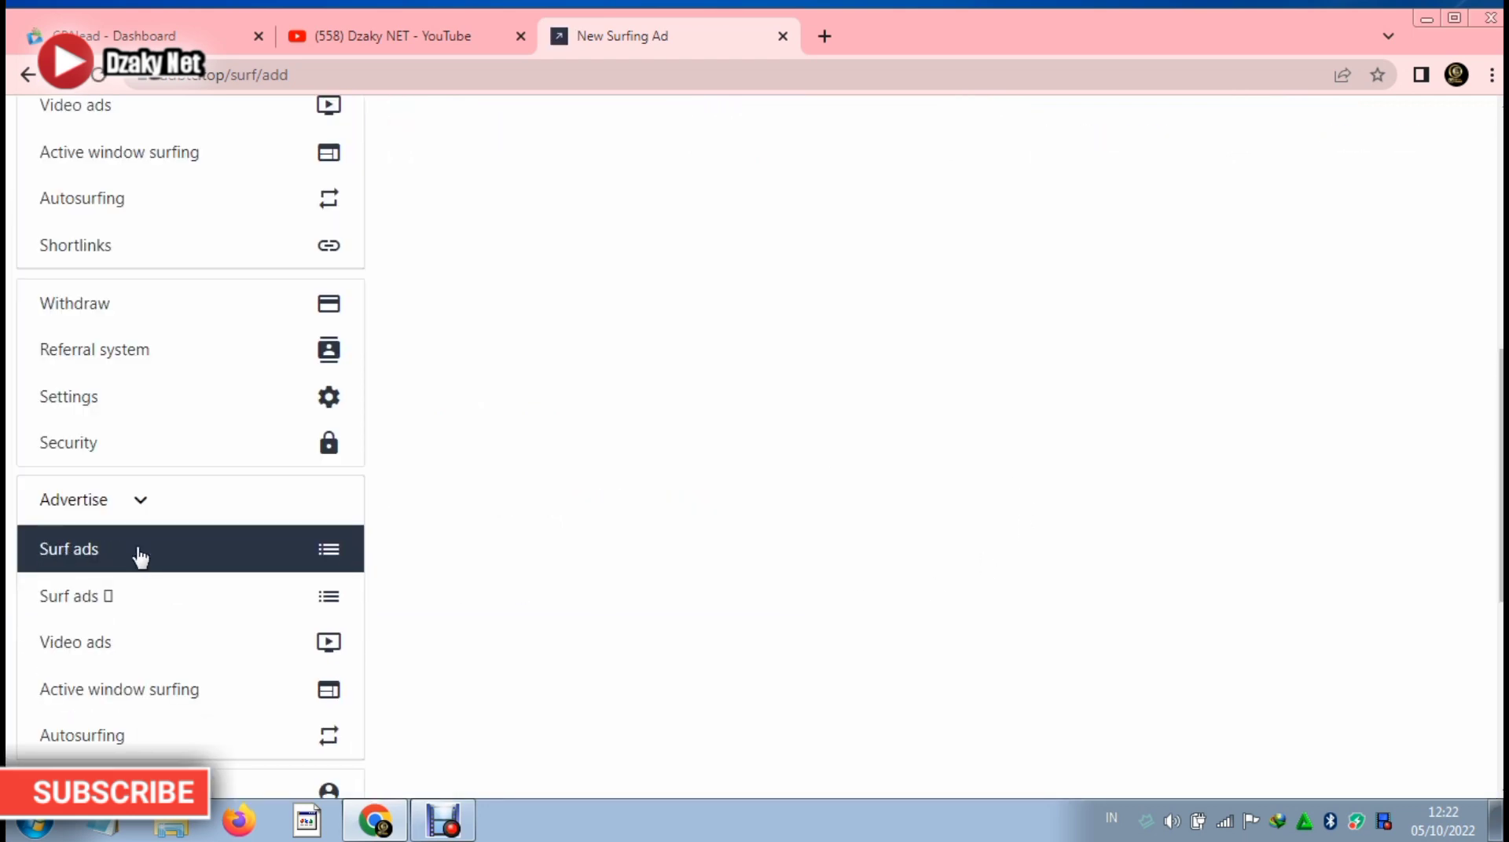
left_click(140, 500)
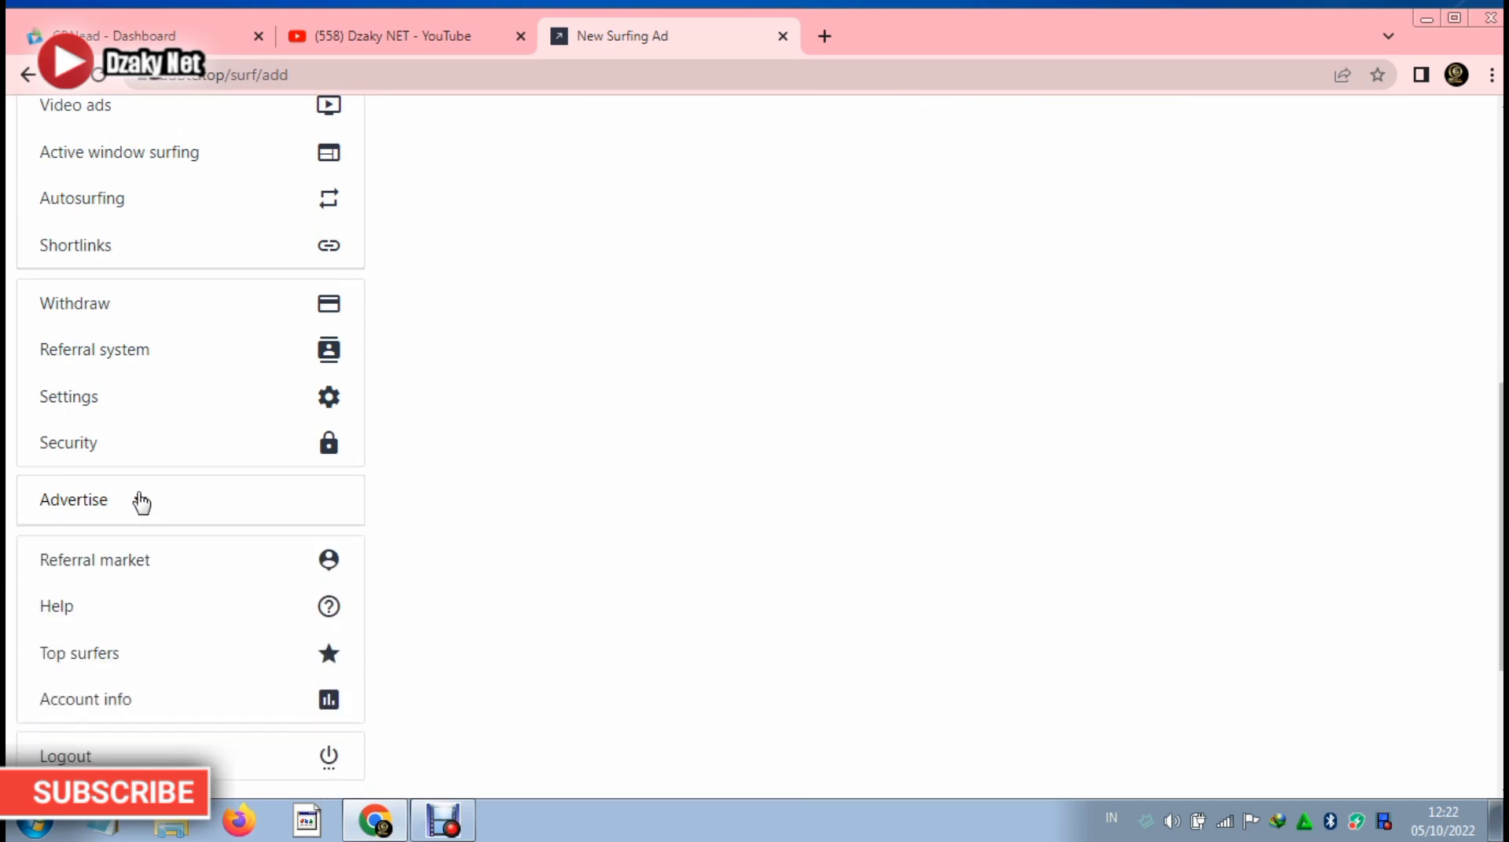
left_click(142, 501)
left_click(197, 554)
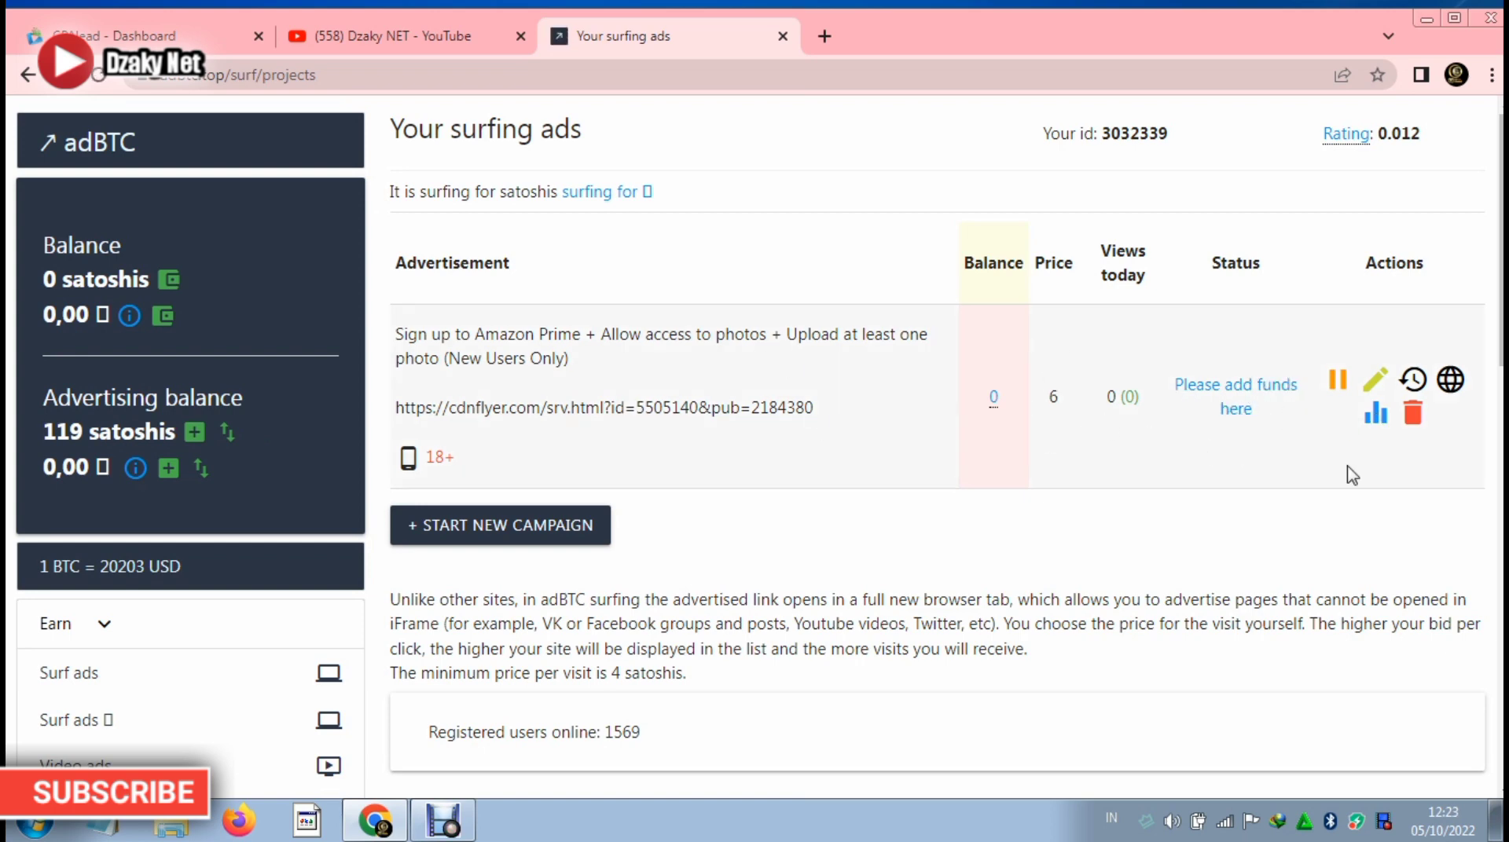
Fund the Amazon Prime sign-up ad with a deposit of 100 satoshis from the advertising balance.
left_click(1249, 401)
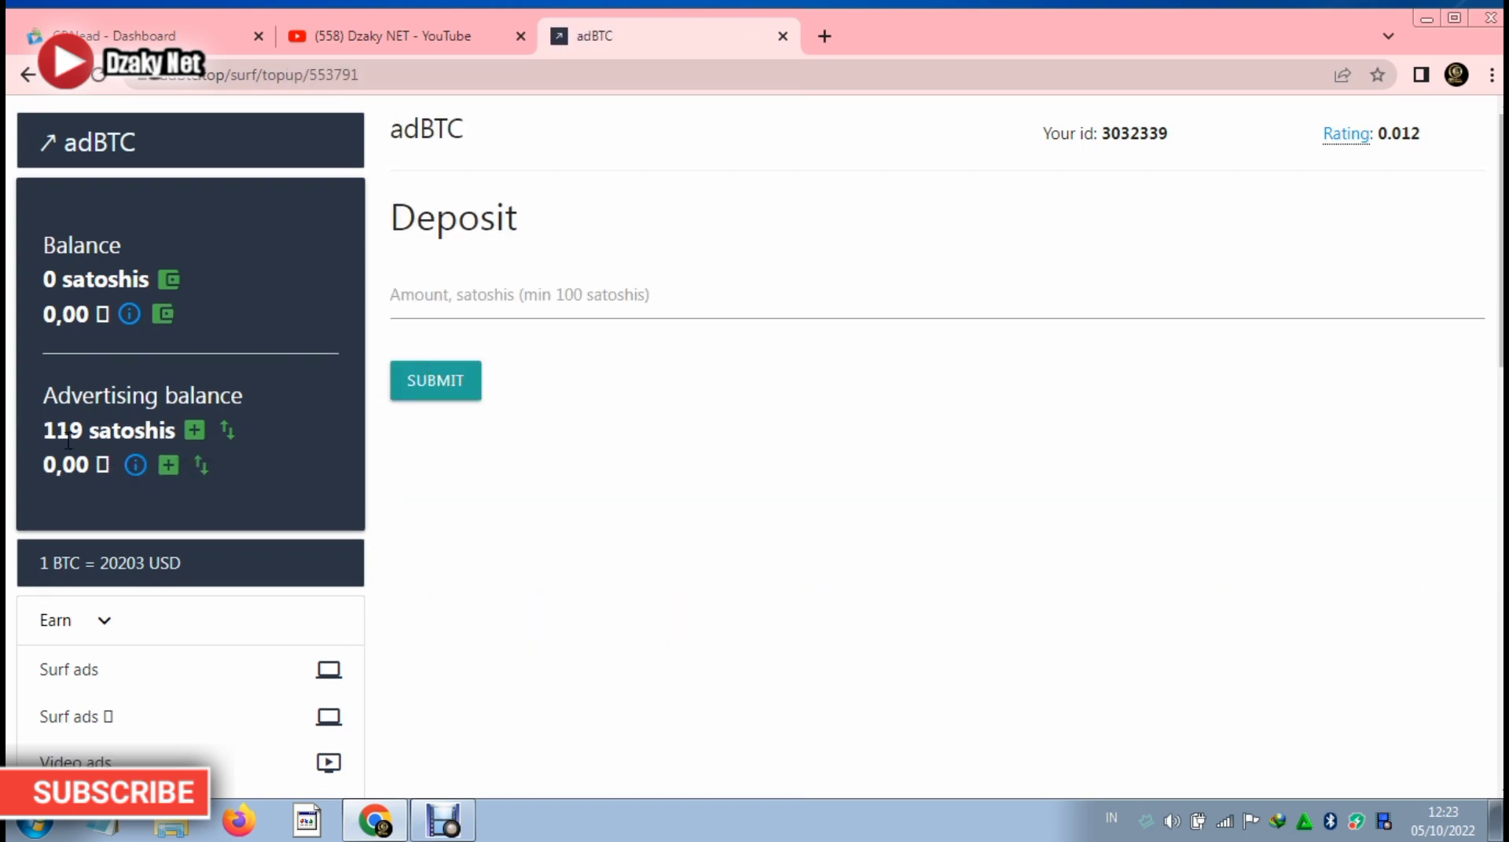
left_click(427, 294)
type("100")
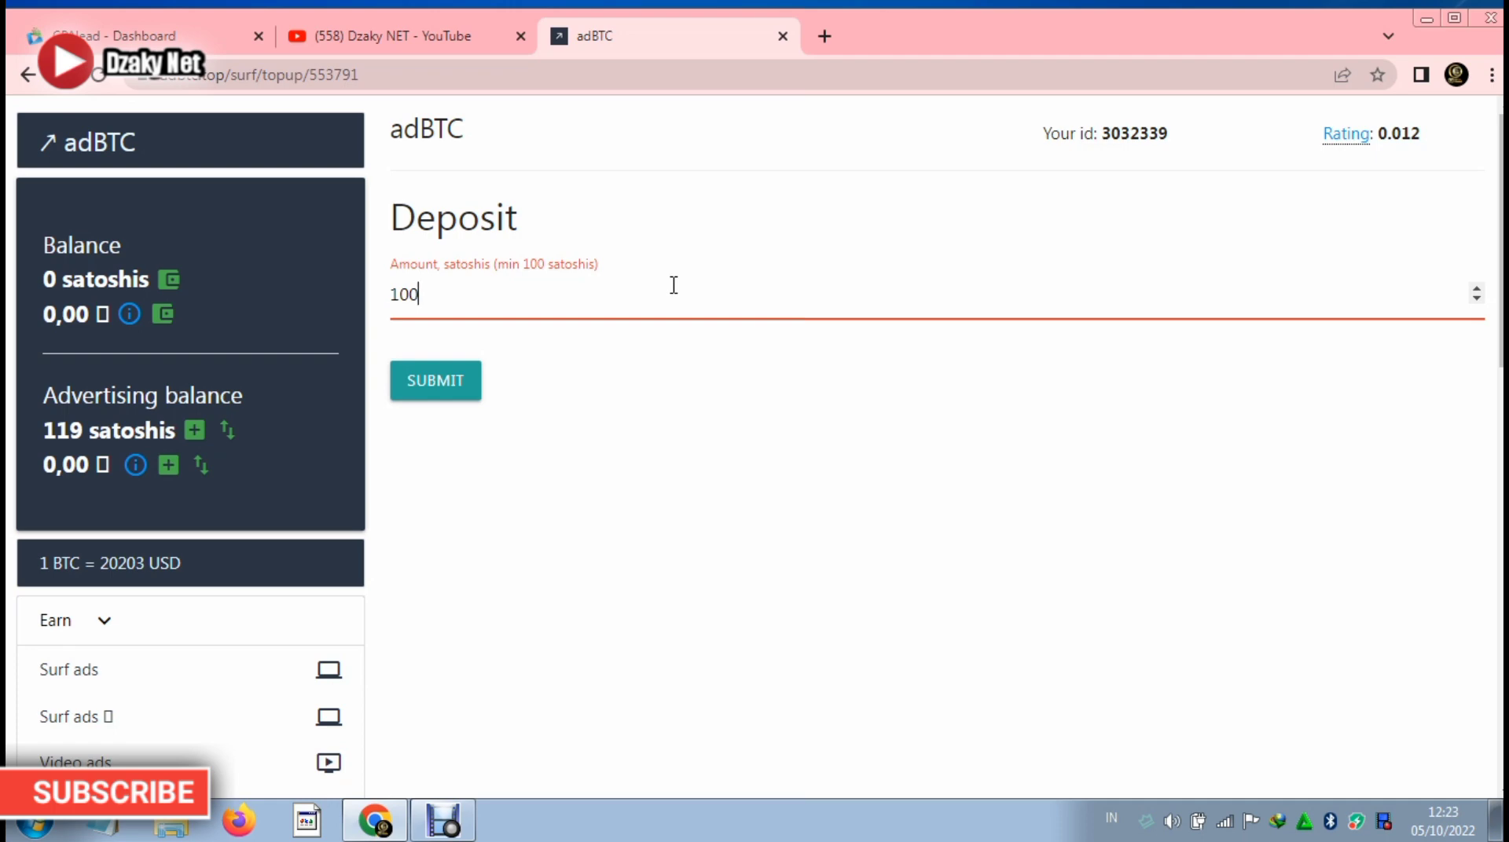
left_click(458, 384)
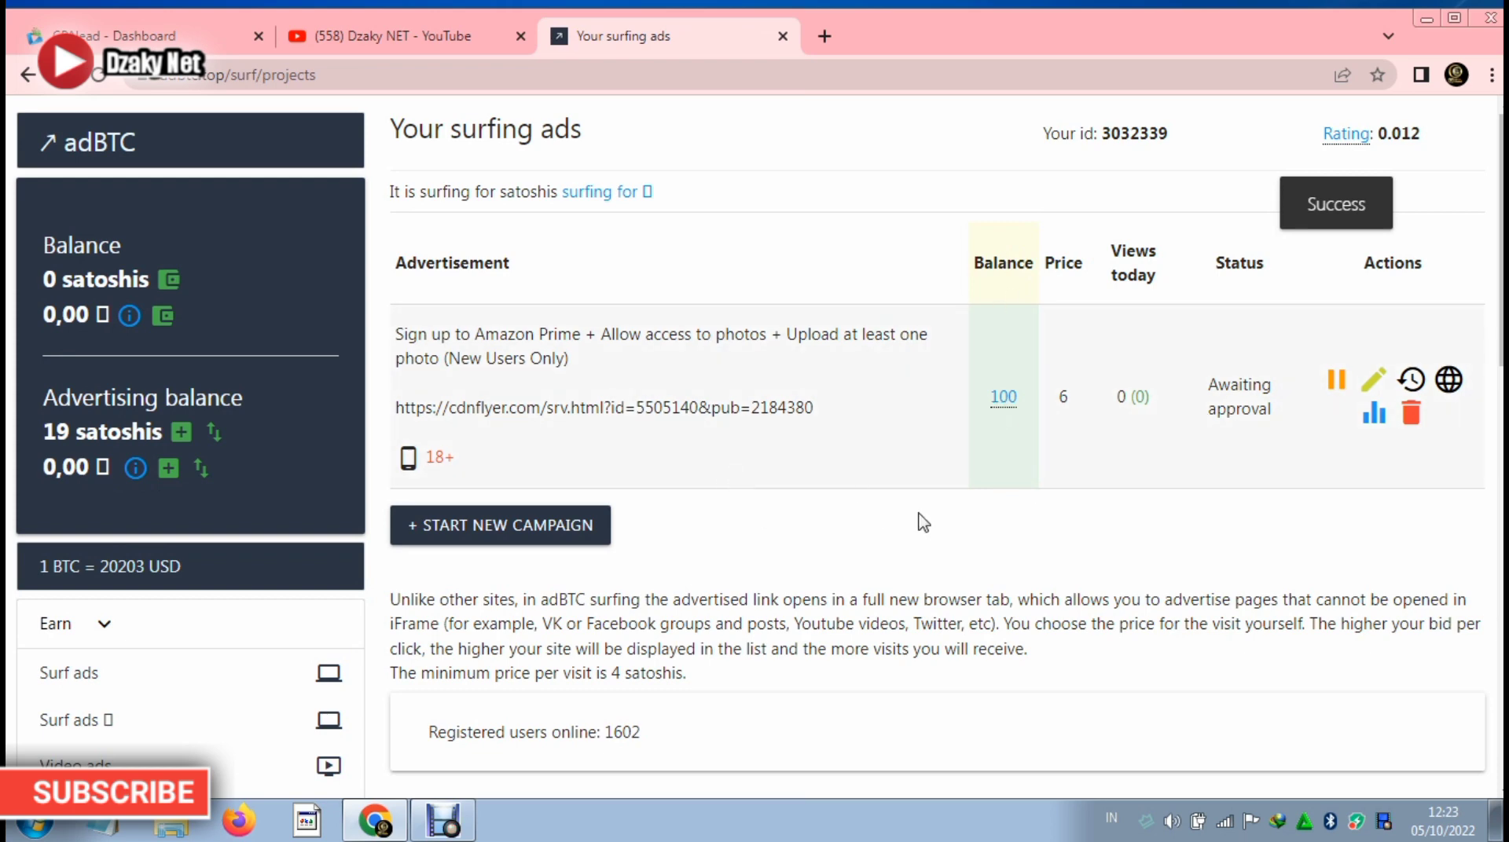
Review the funded ad in the surfing ads list and examine its last 24 hours statistics.
scroll(930, 573, "down", 3)
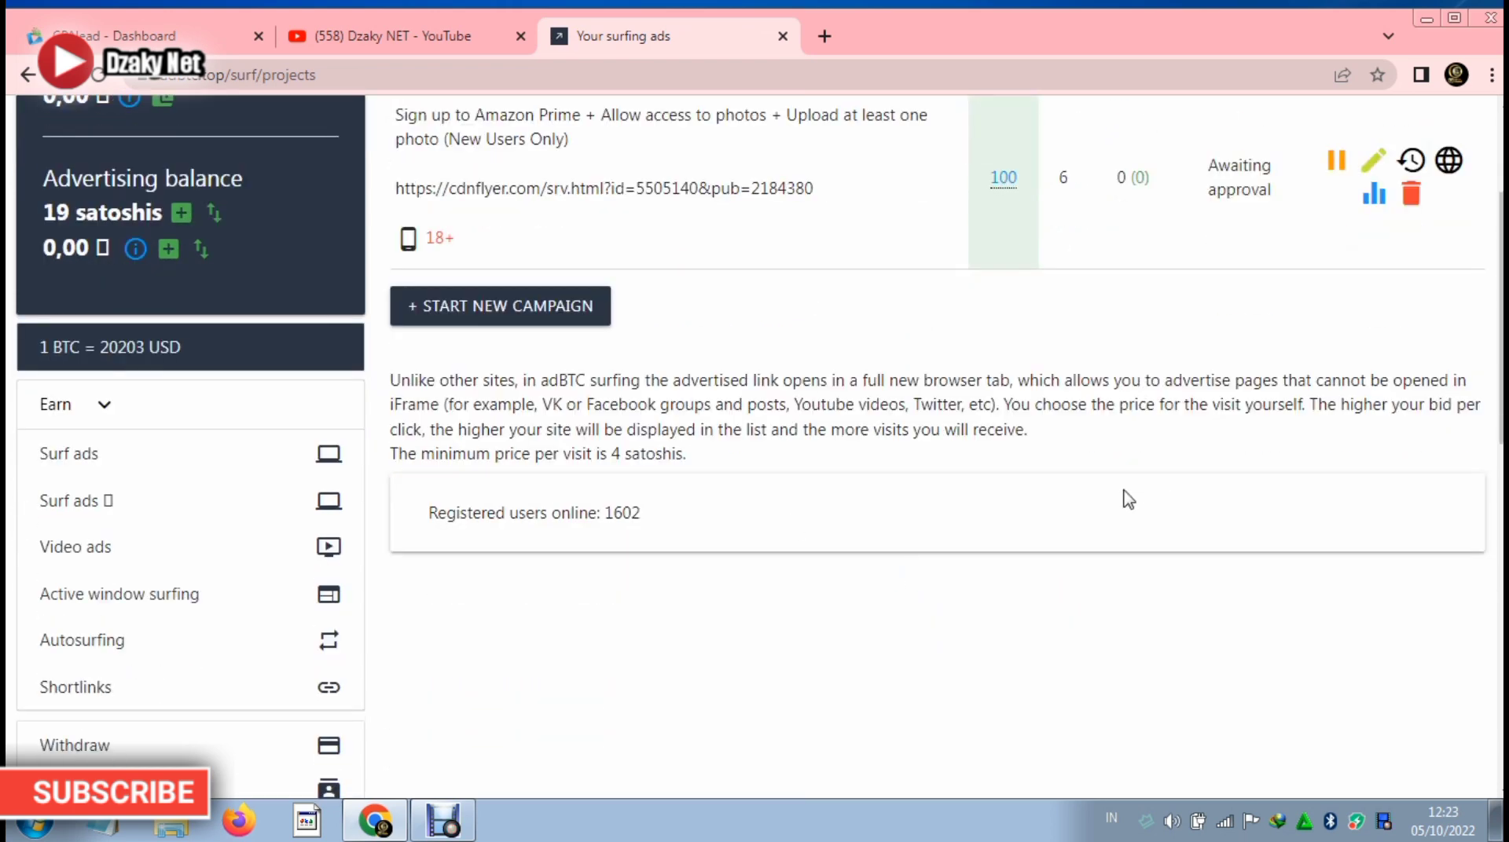
scroll(1122, 501, "down", 7)
left_click(305, 453)
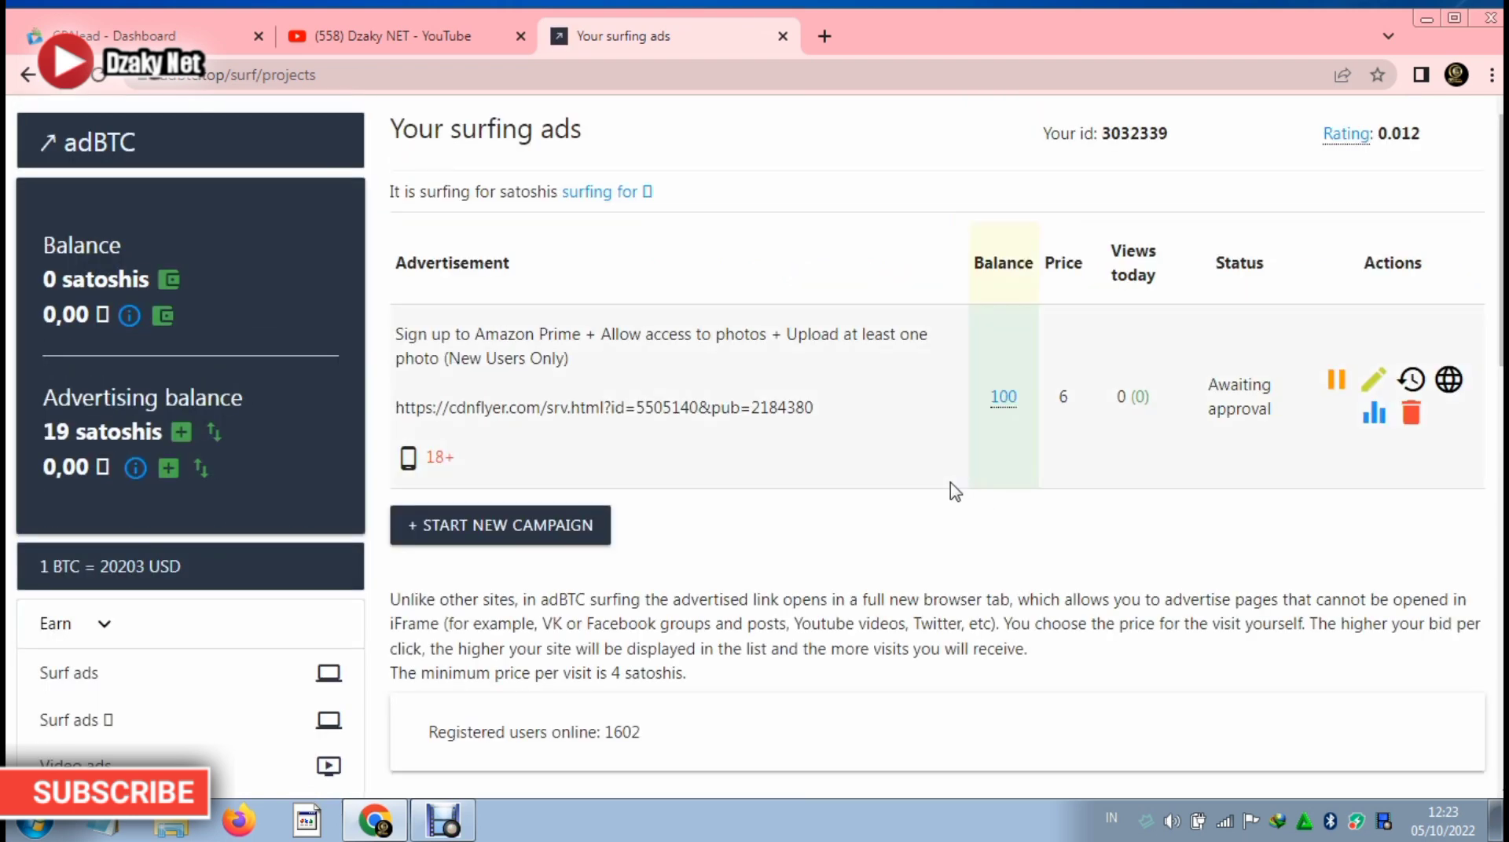
left_click(1375, 419)
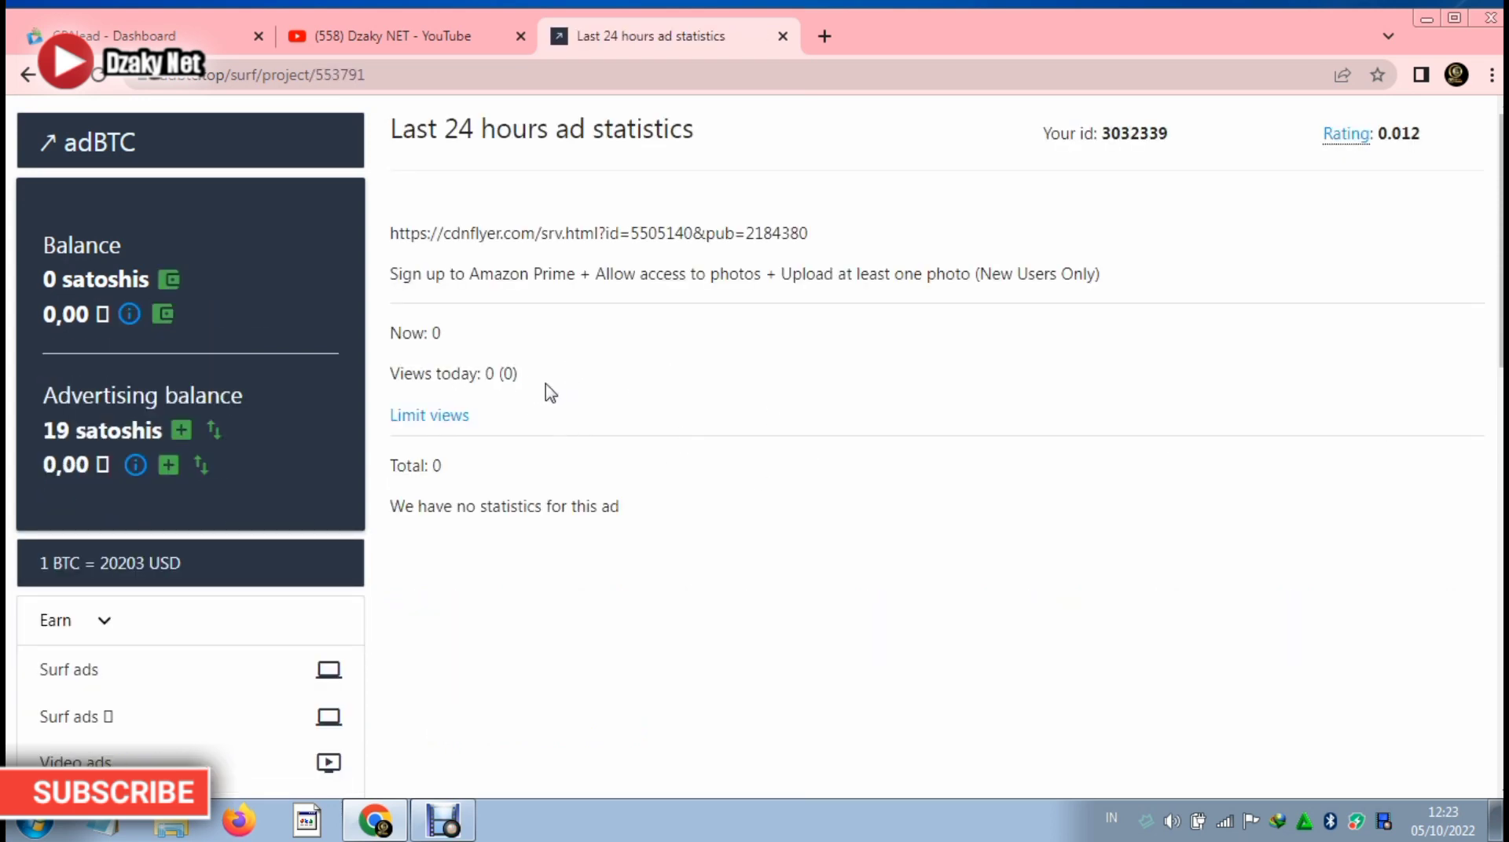
scroll(710, 492, "down", 2)
scroll(710, 493, "down", 8)
scroll(620, 532, "up", 12)
scroll(835, 440, "down", 4)
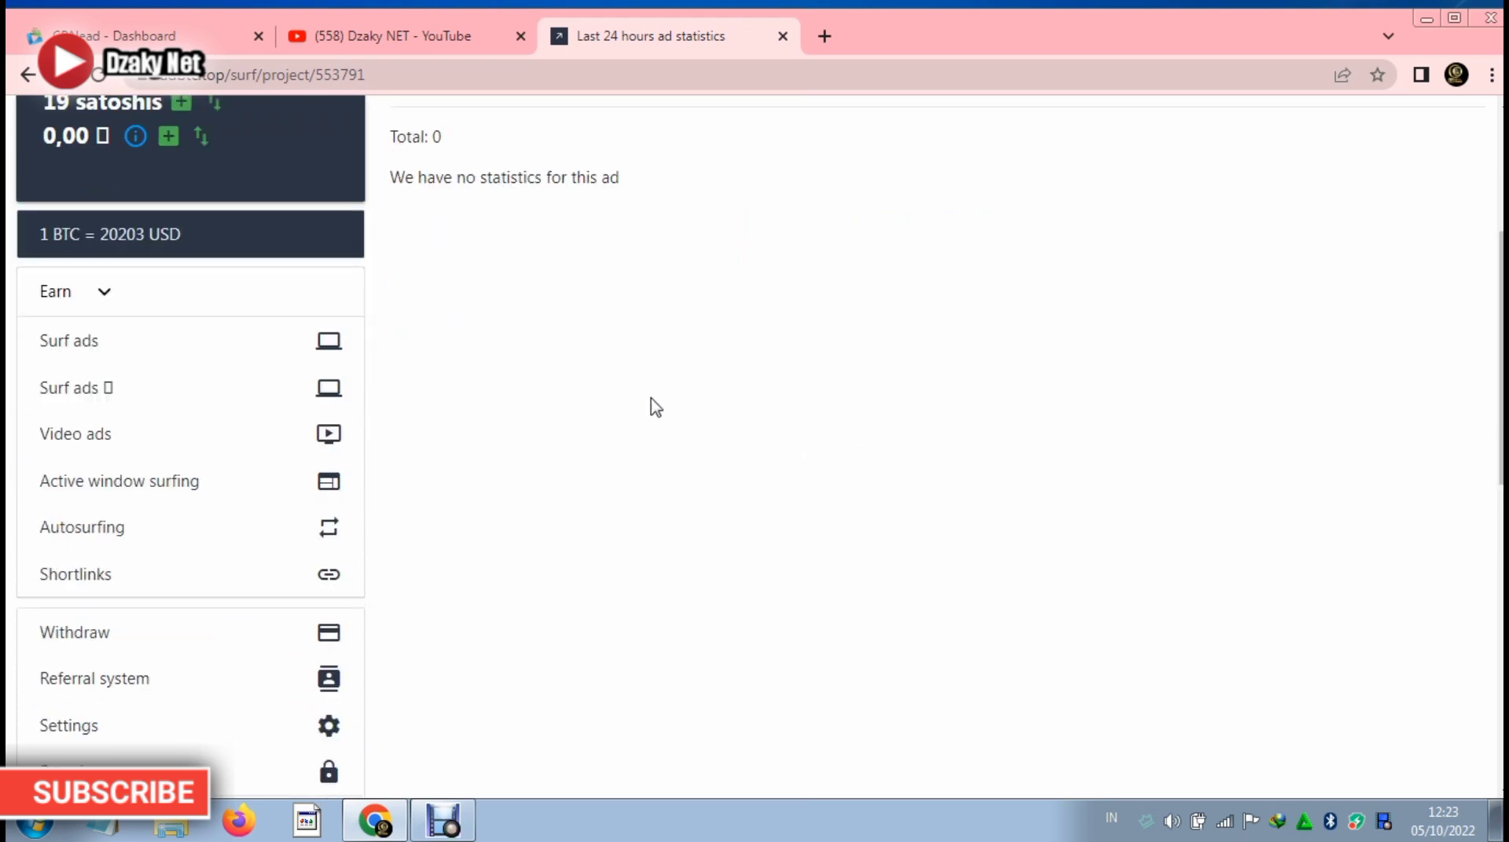
scroll(1003, 320, "up", 4)
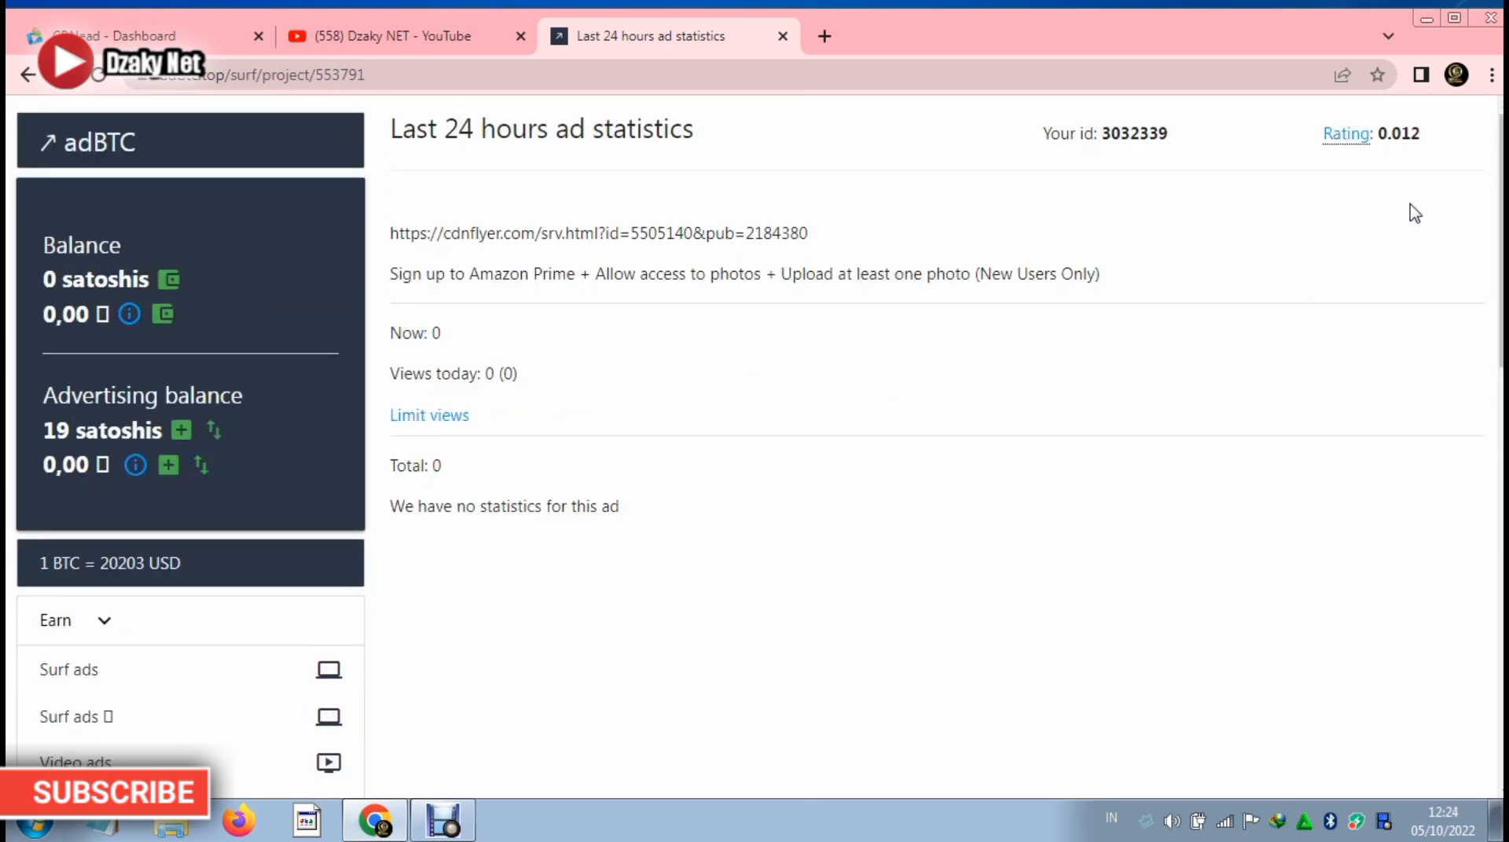
Switch to CPAlead, close the Amazon Photos offer details and check the dashboard against the adBTC ad statistics.
left_click(143, 37)
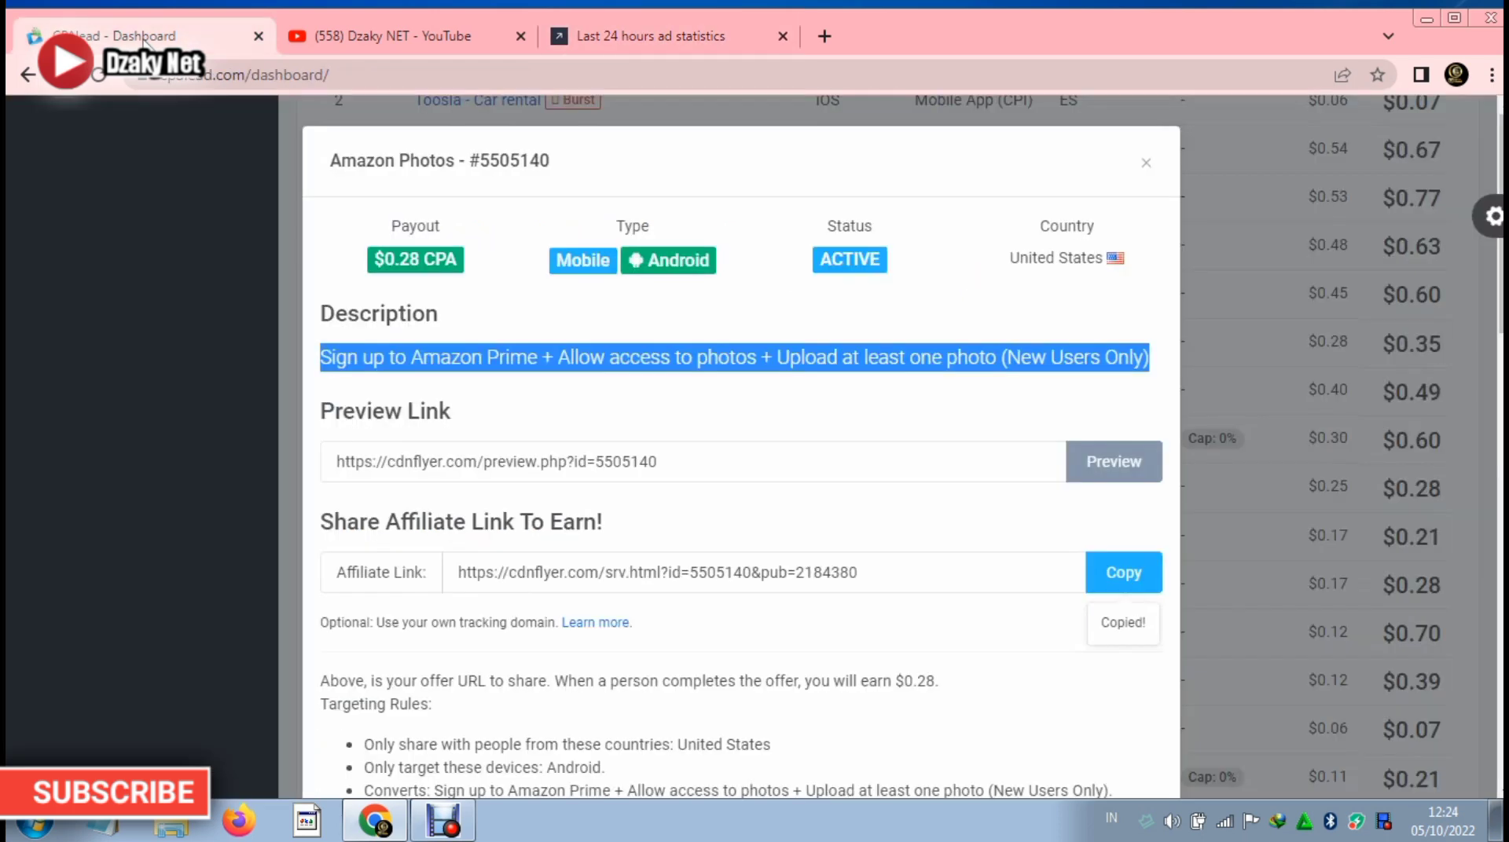
left_click(1146, 163)
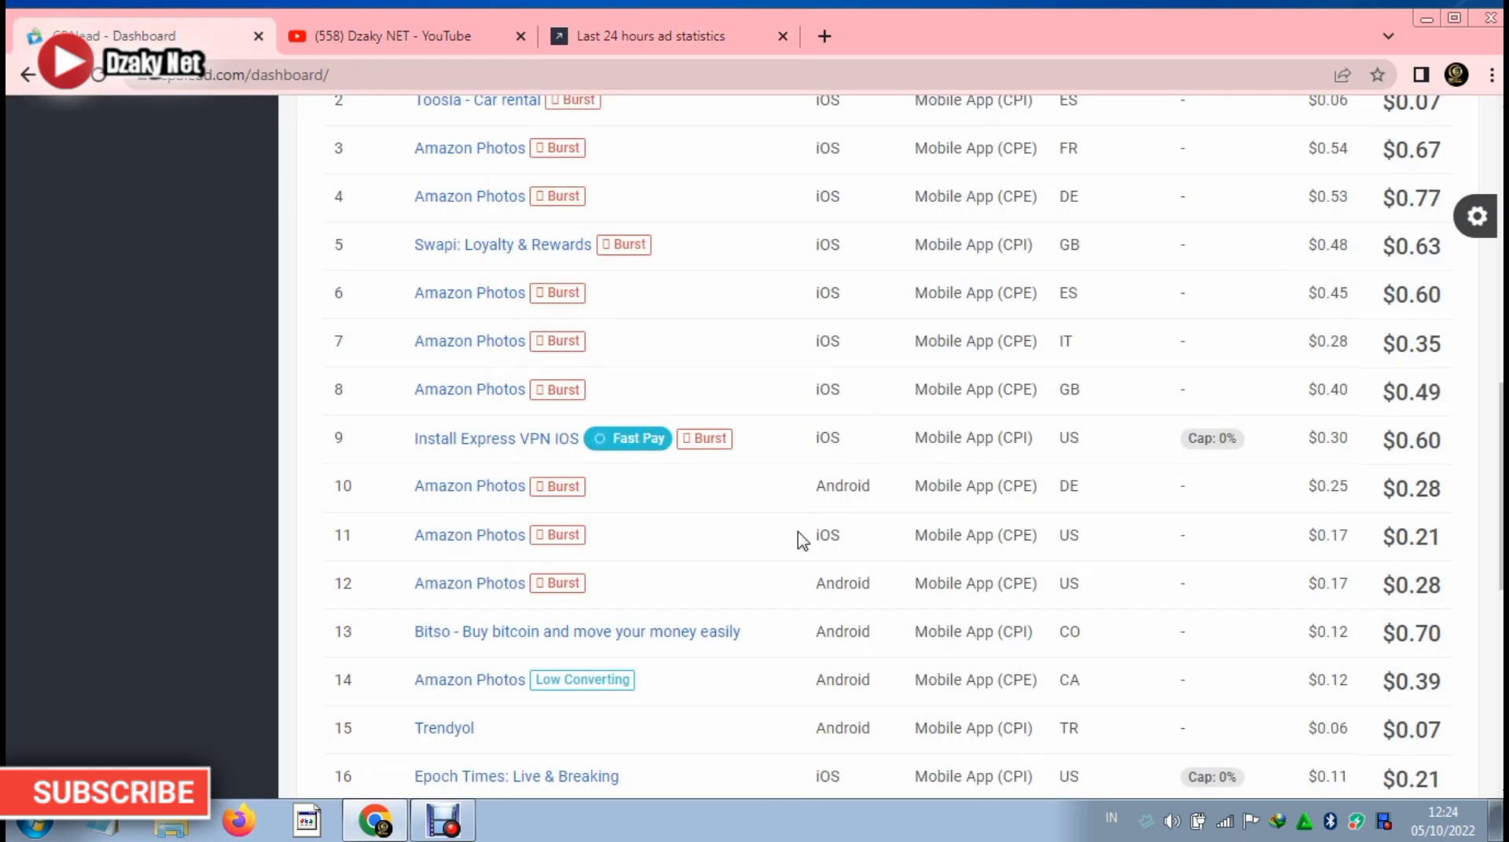
scroll(797, 541, "up", 10)
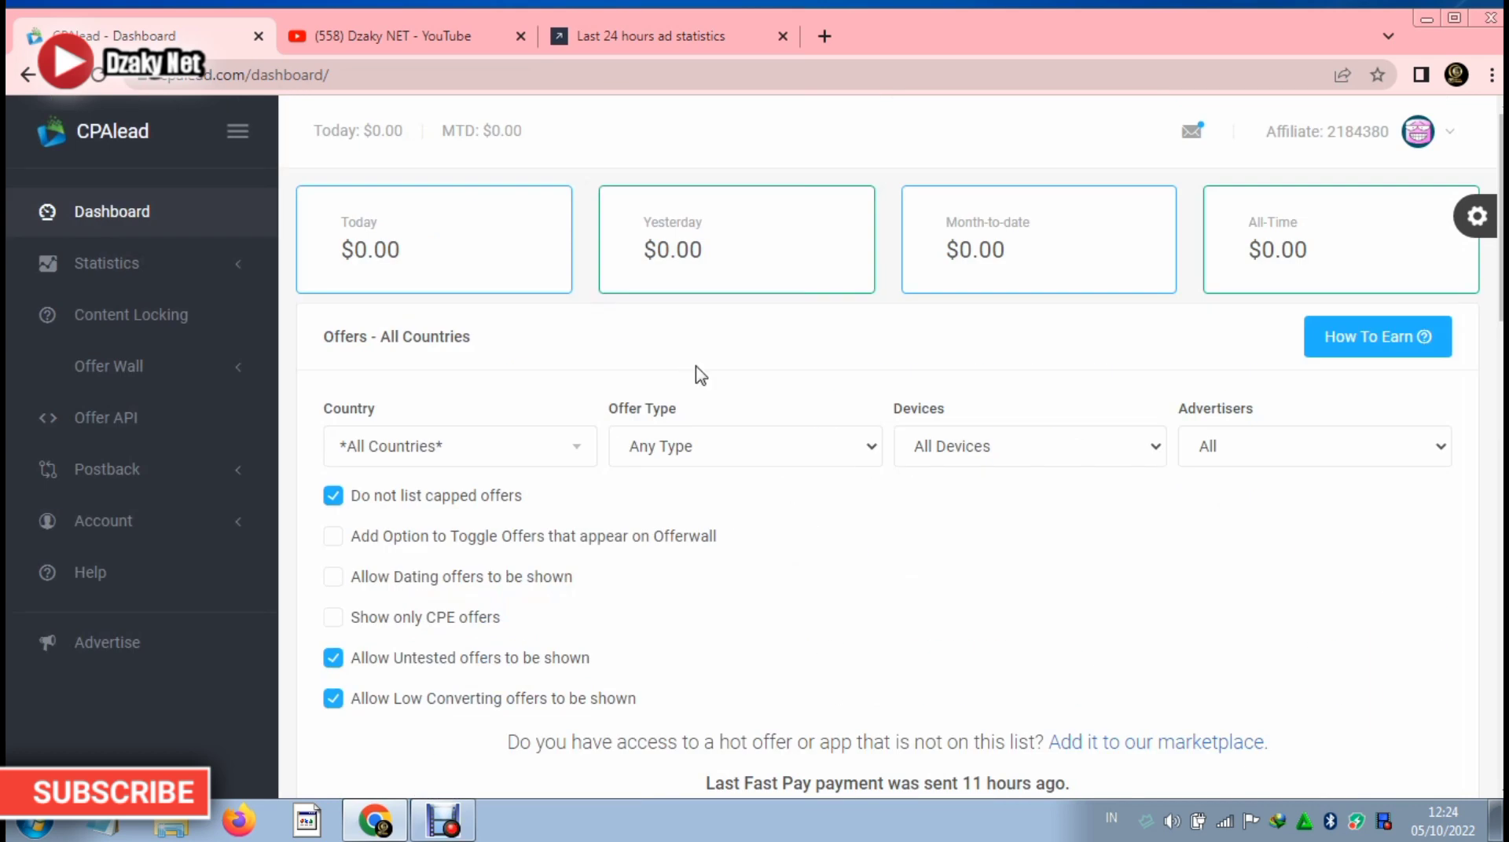
scroll(713, 477, "down", 4)
left_click(664, 35)
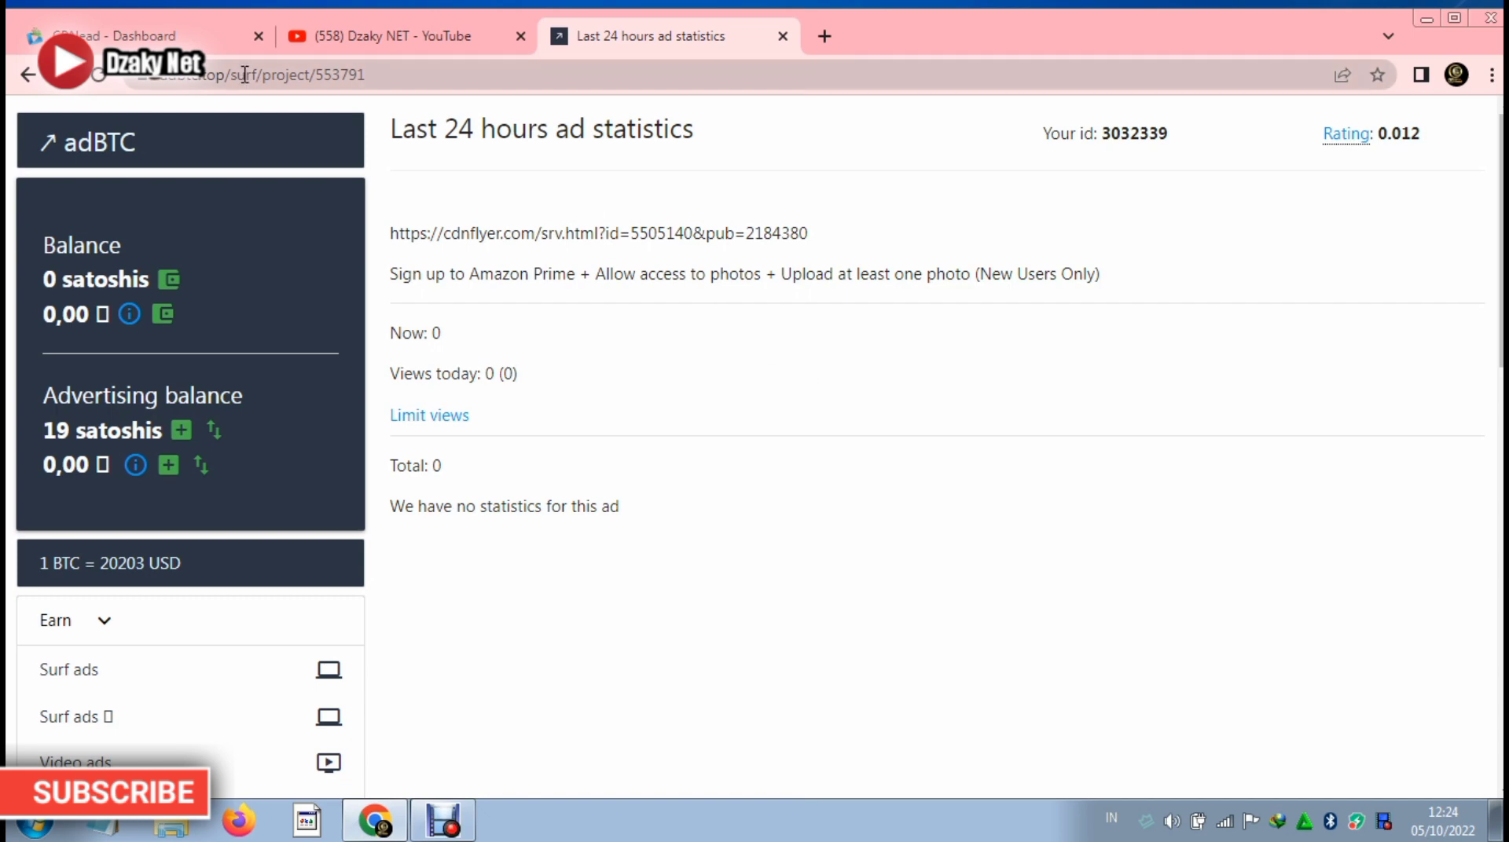
left_click(204, 36)
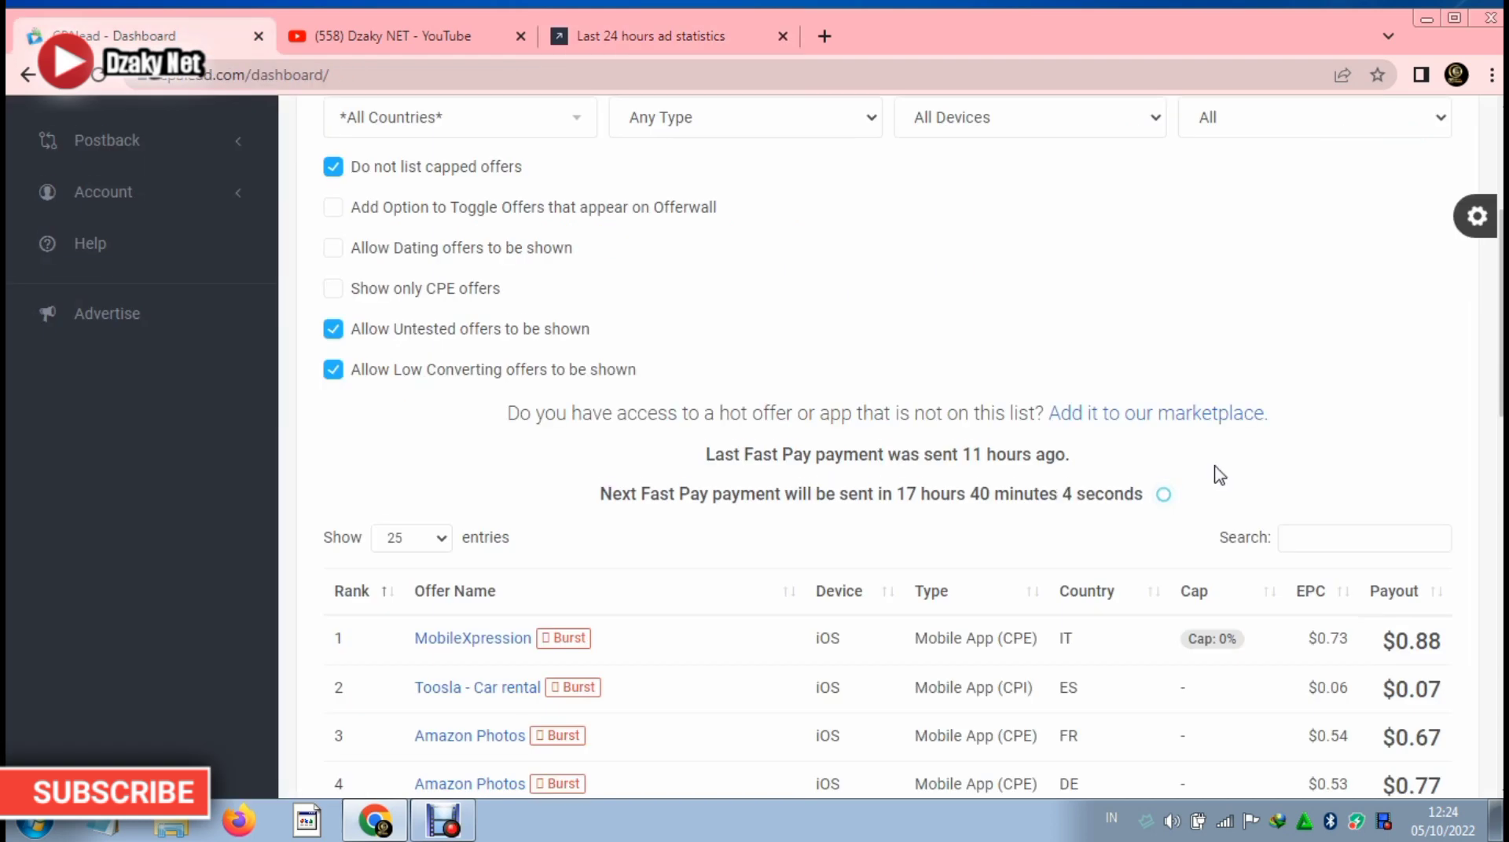
Look through the ranked CPAlead offers, examining their devices, types, target countries and payouts.
scroll(1216, 471, "down", 4)
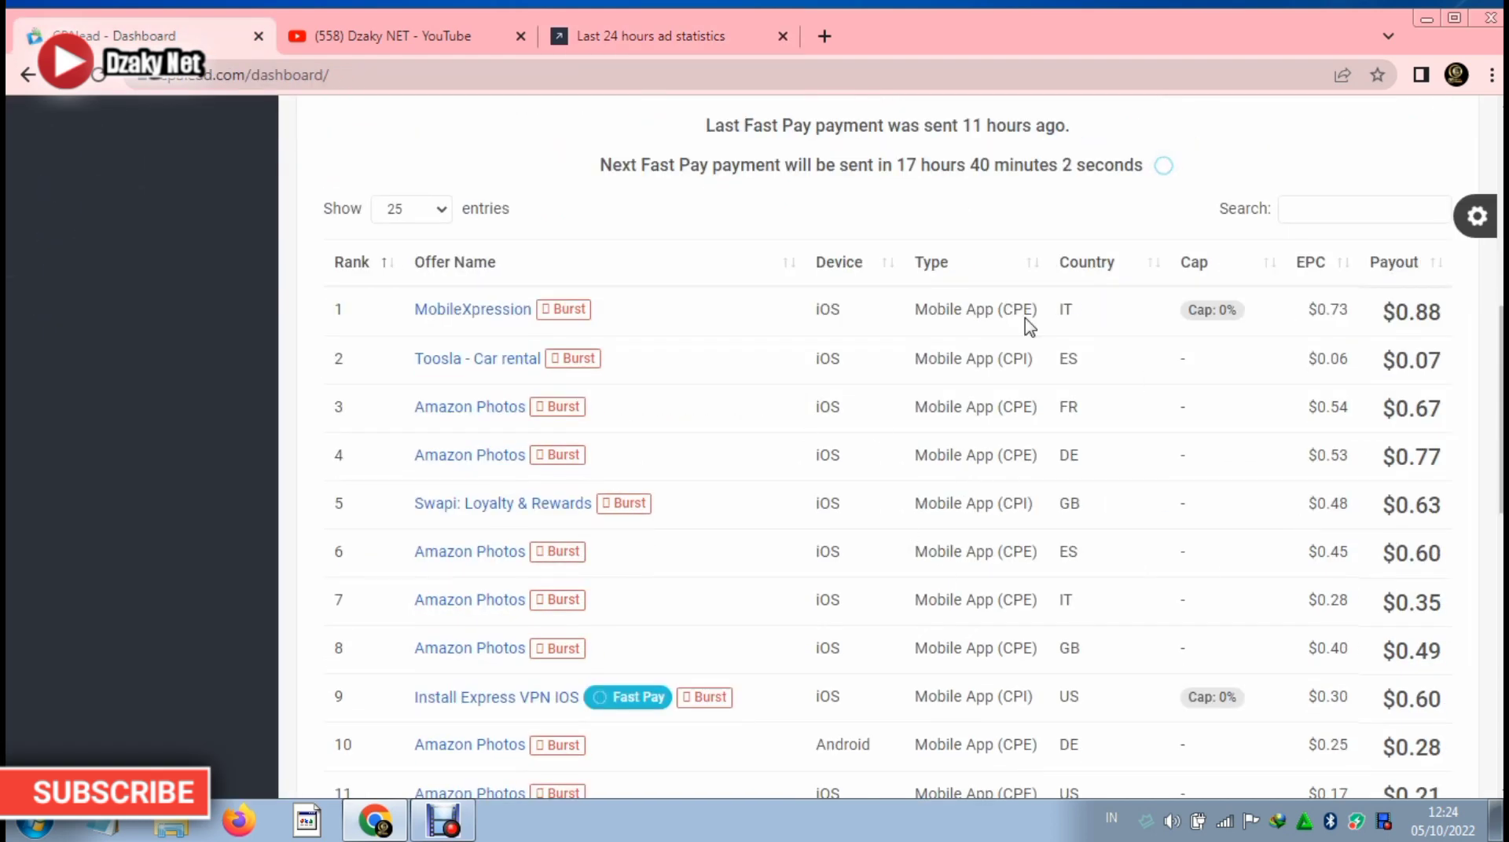
scroll(493, 549, "down", 10)
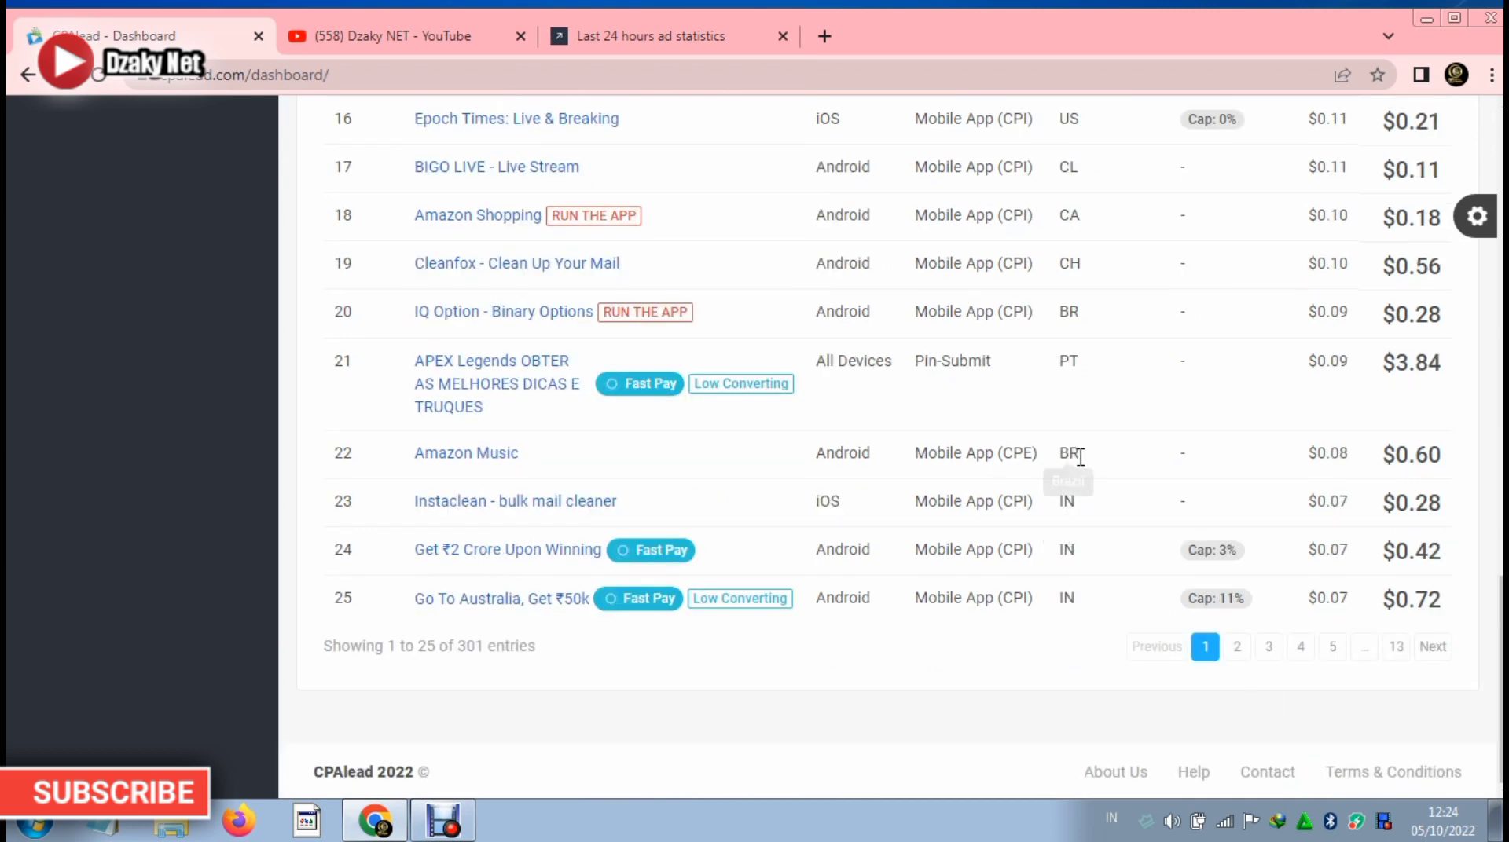
scroll(1070, 424, "up", 15)
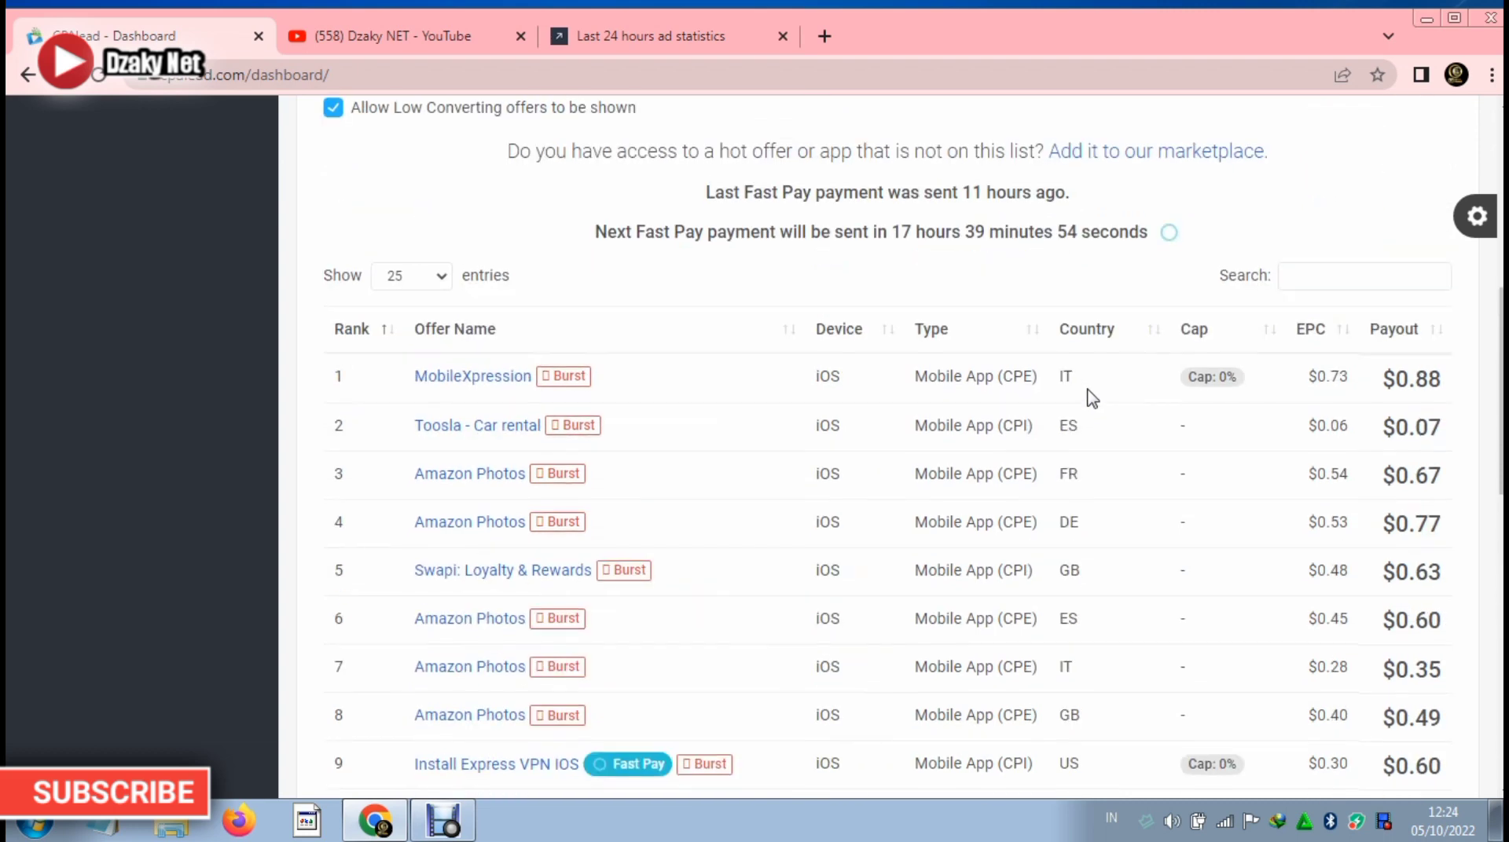
scroll(1111, 442, "down", 5)
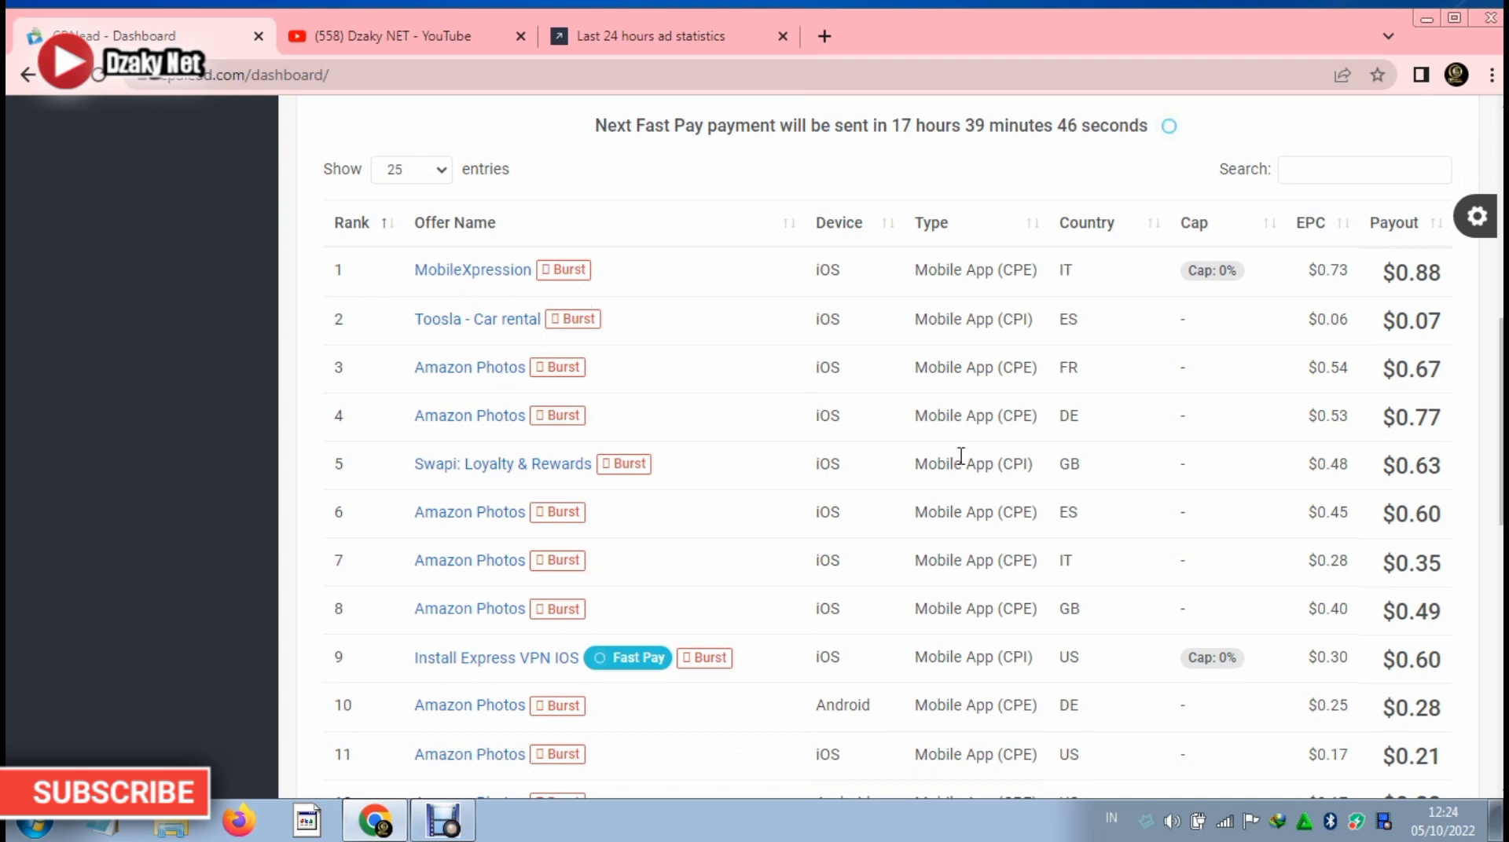
scroll(960, 457, "up", 5)
scroll(960, 456, "up", 3)
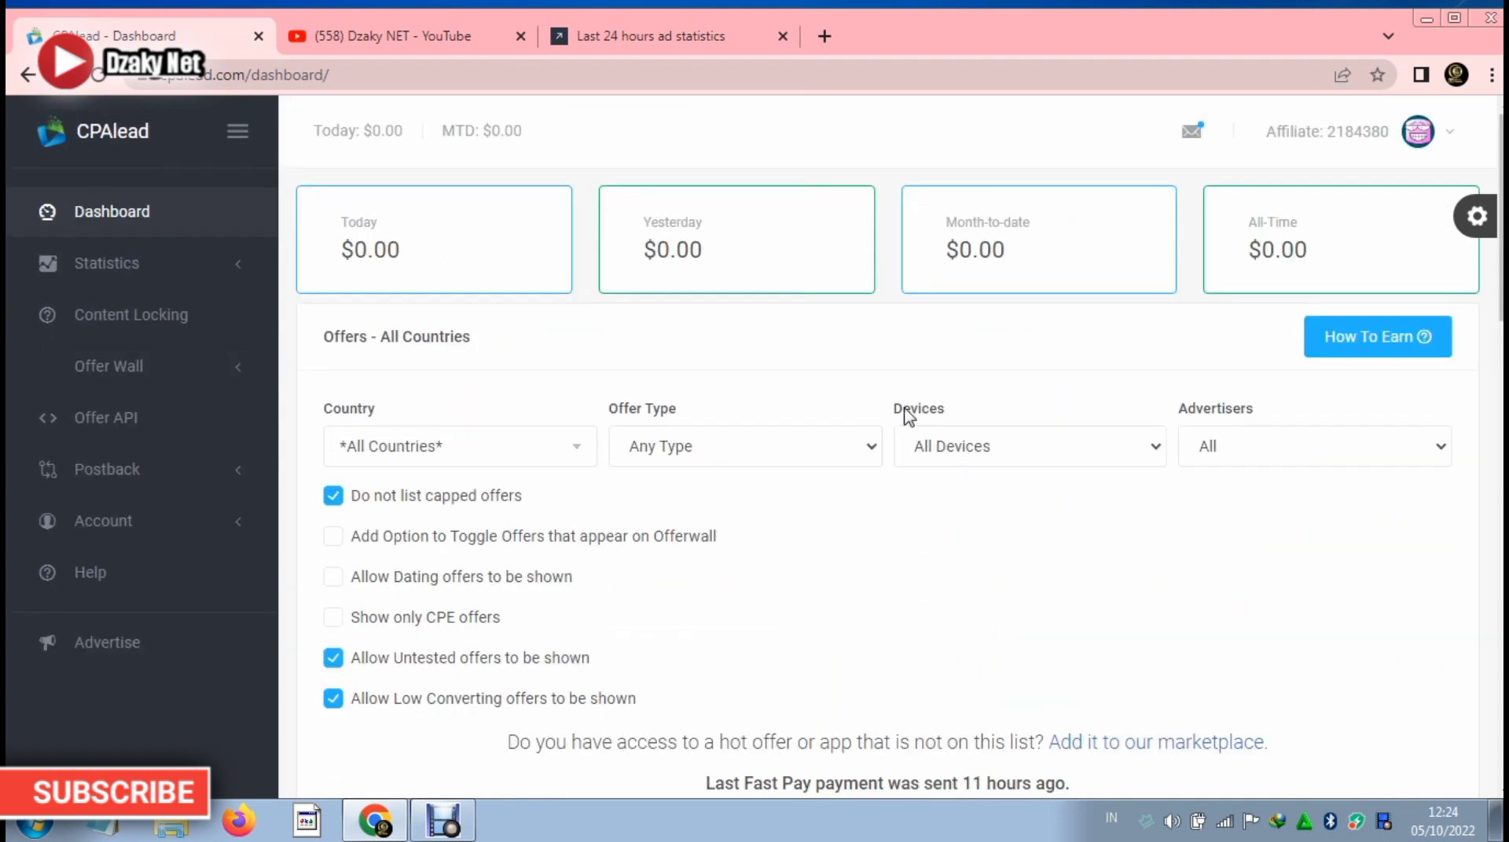
Examine the All-Time earnings on the dashboard and the target country of the rank 3 Amazon Photos offer.
left_click_drag(1336, 240, 1227, 250)
left_click(1229, 249)
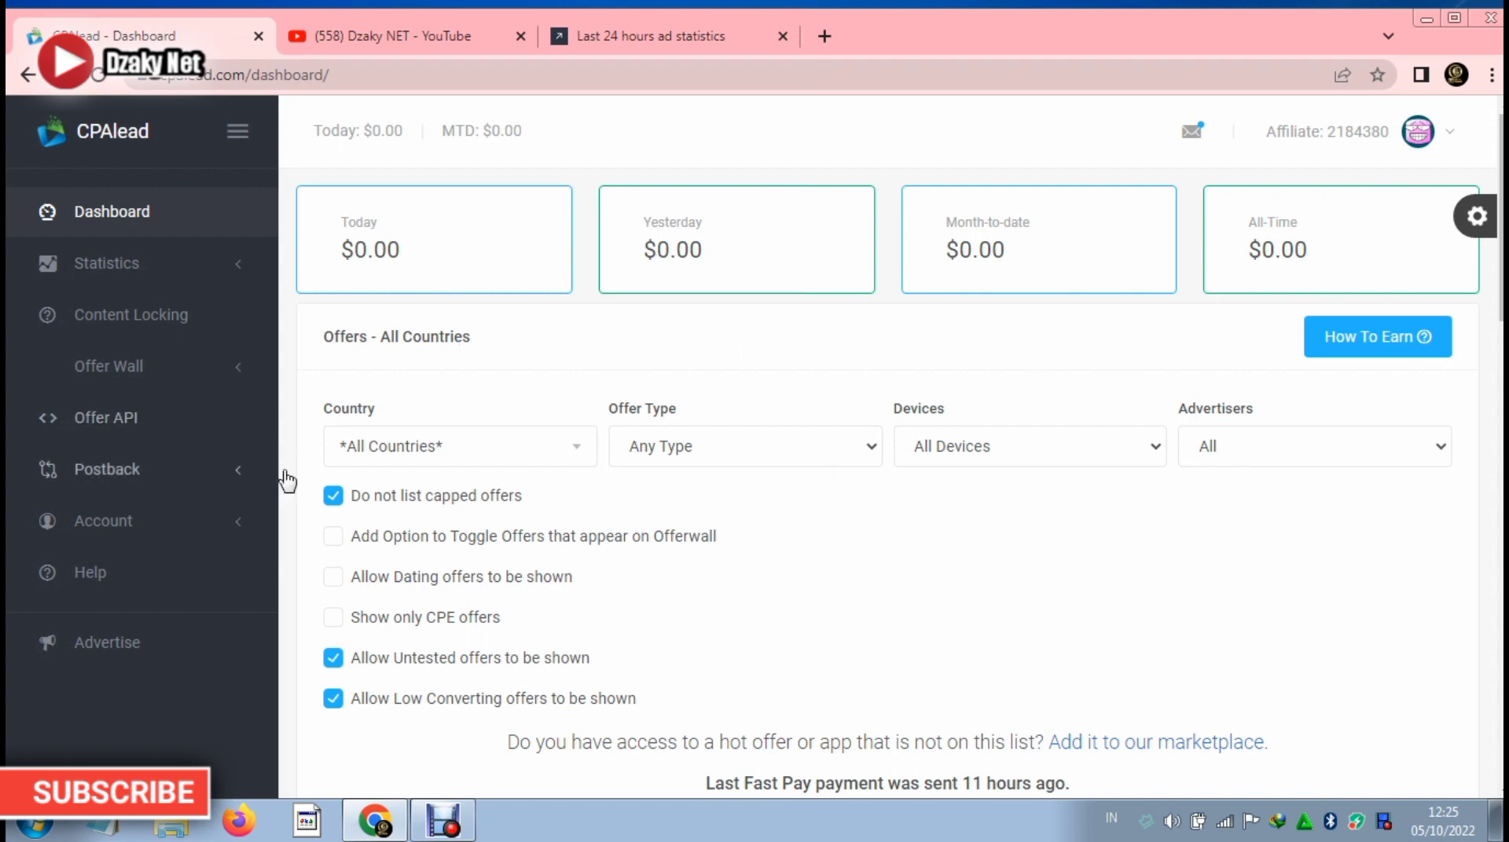
scroll(297, 528, "down", 5)
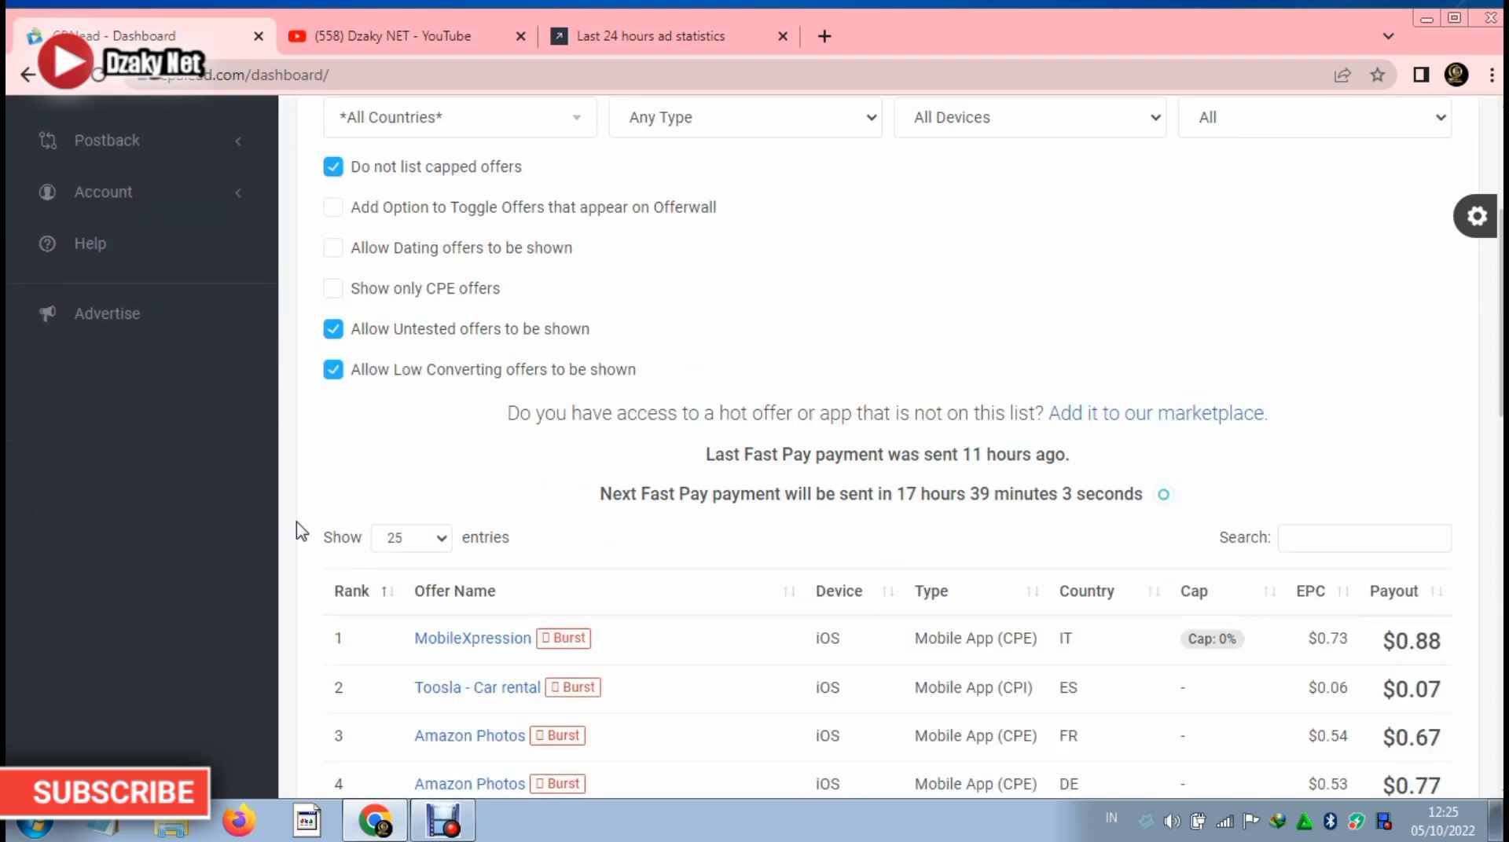
scroll(302, 522, "down", 5)
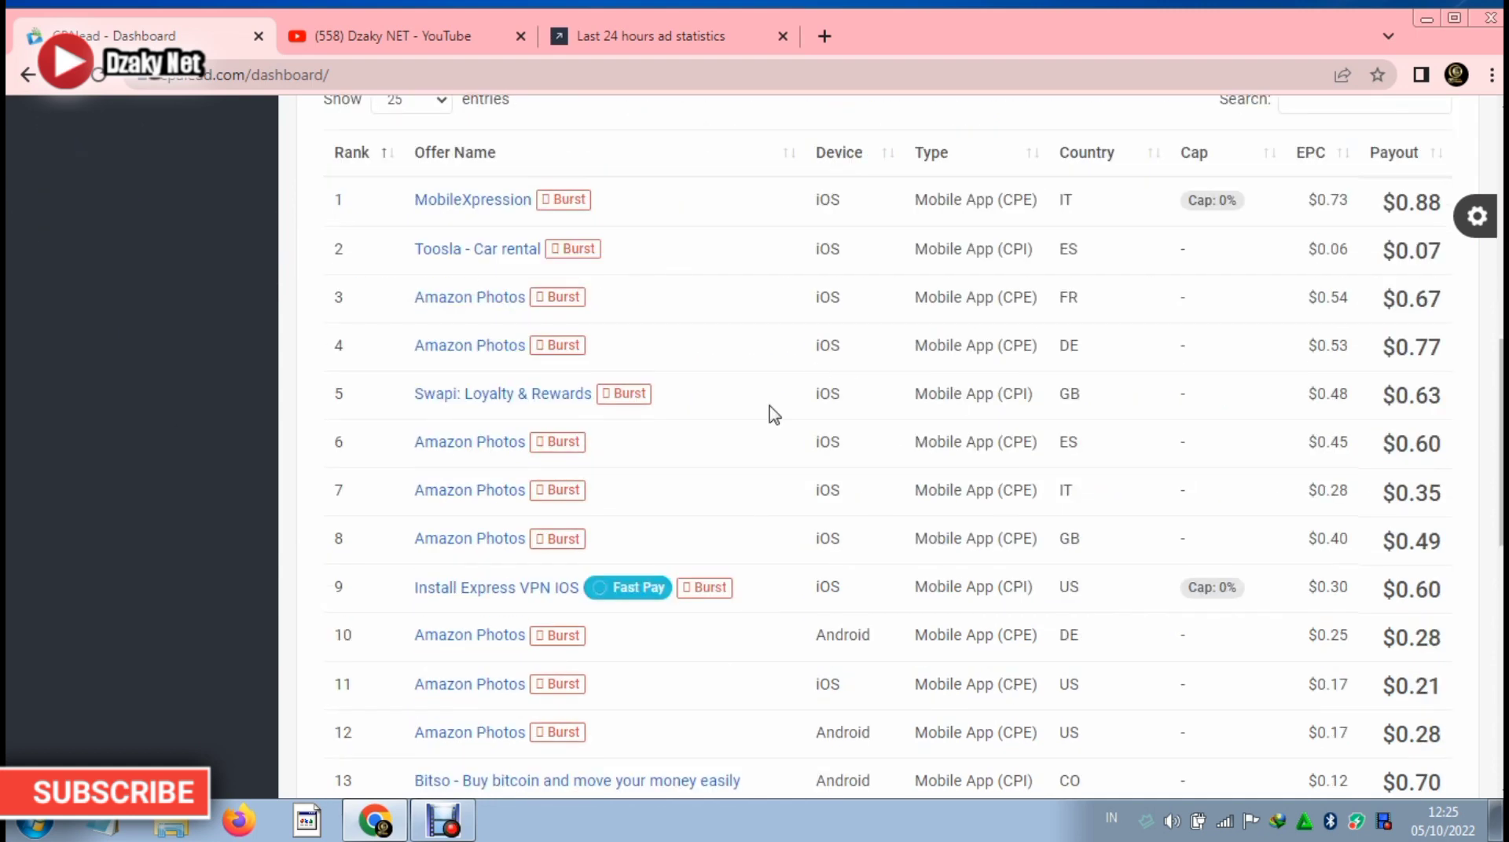
mouse_move(1076, 303)
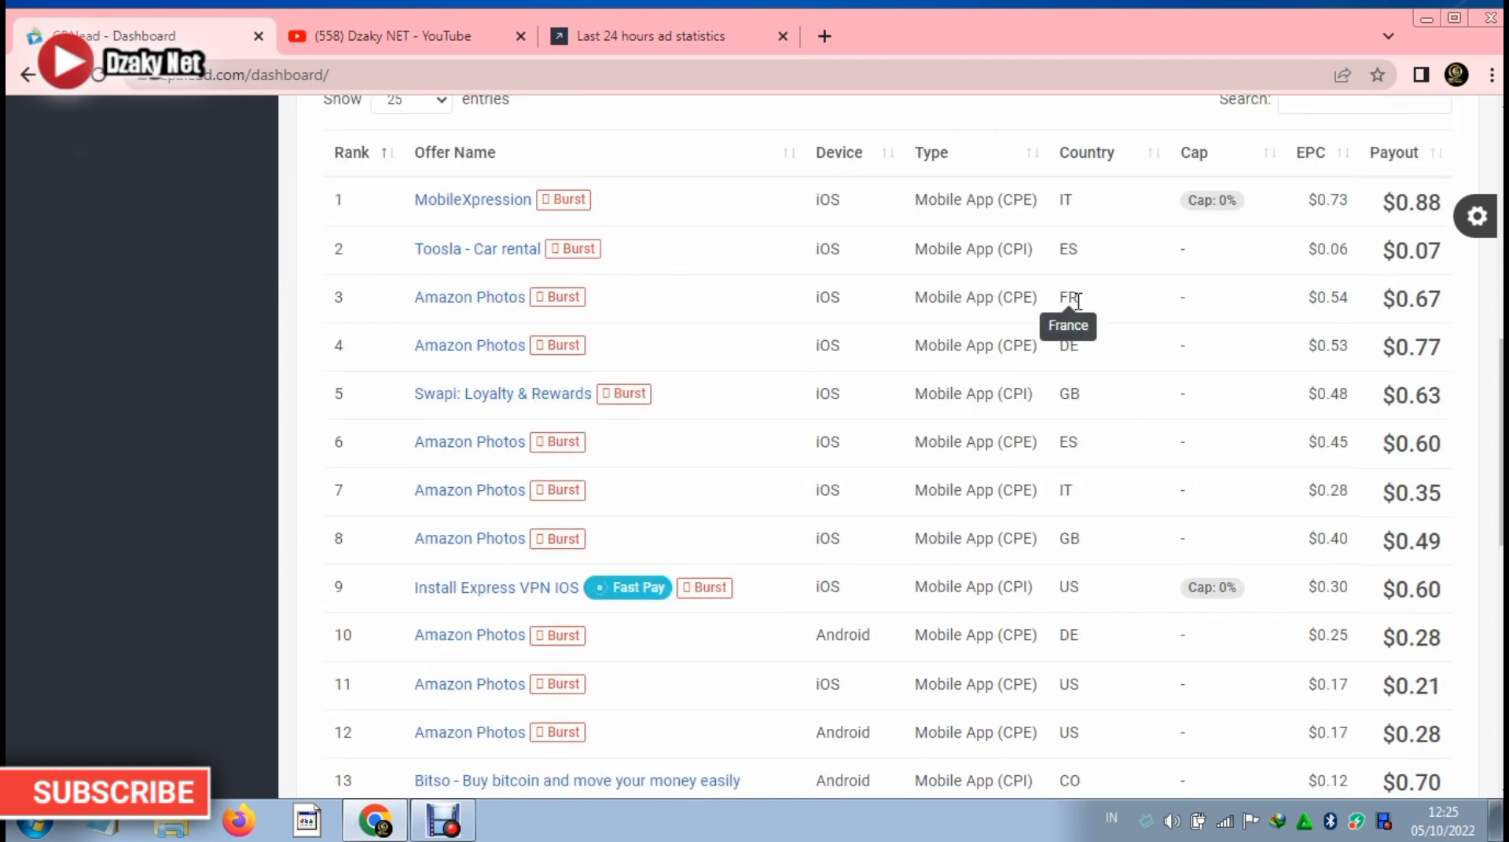